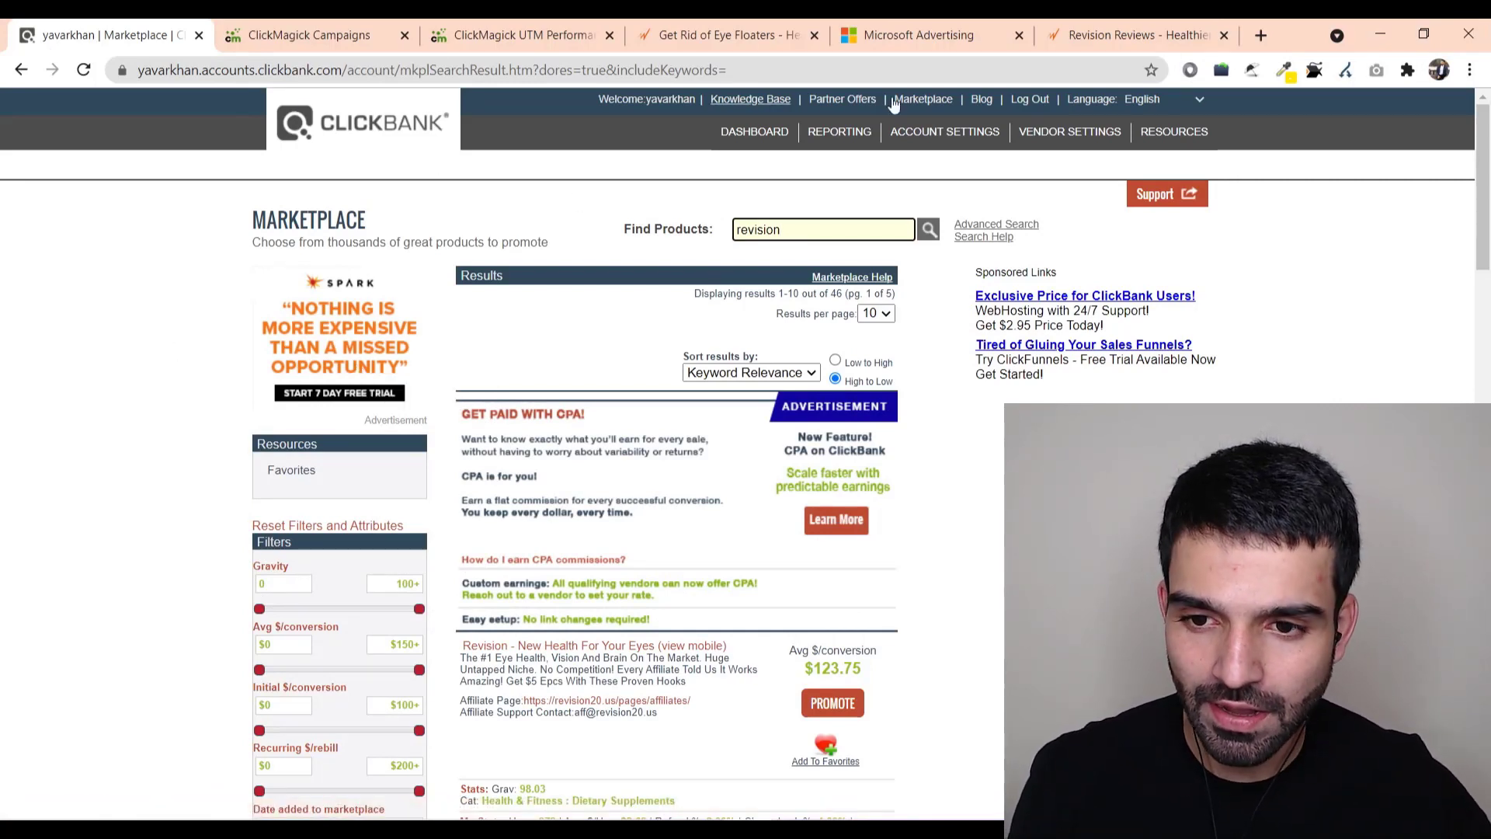
Examine the average earnings per conversion of the Revision offer in the ClickBank marketplace results
{"action": "scroll", "coordinate": [989, 699], "scroll_direction": "down", "scroll_amount": 2}
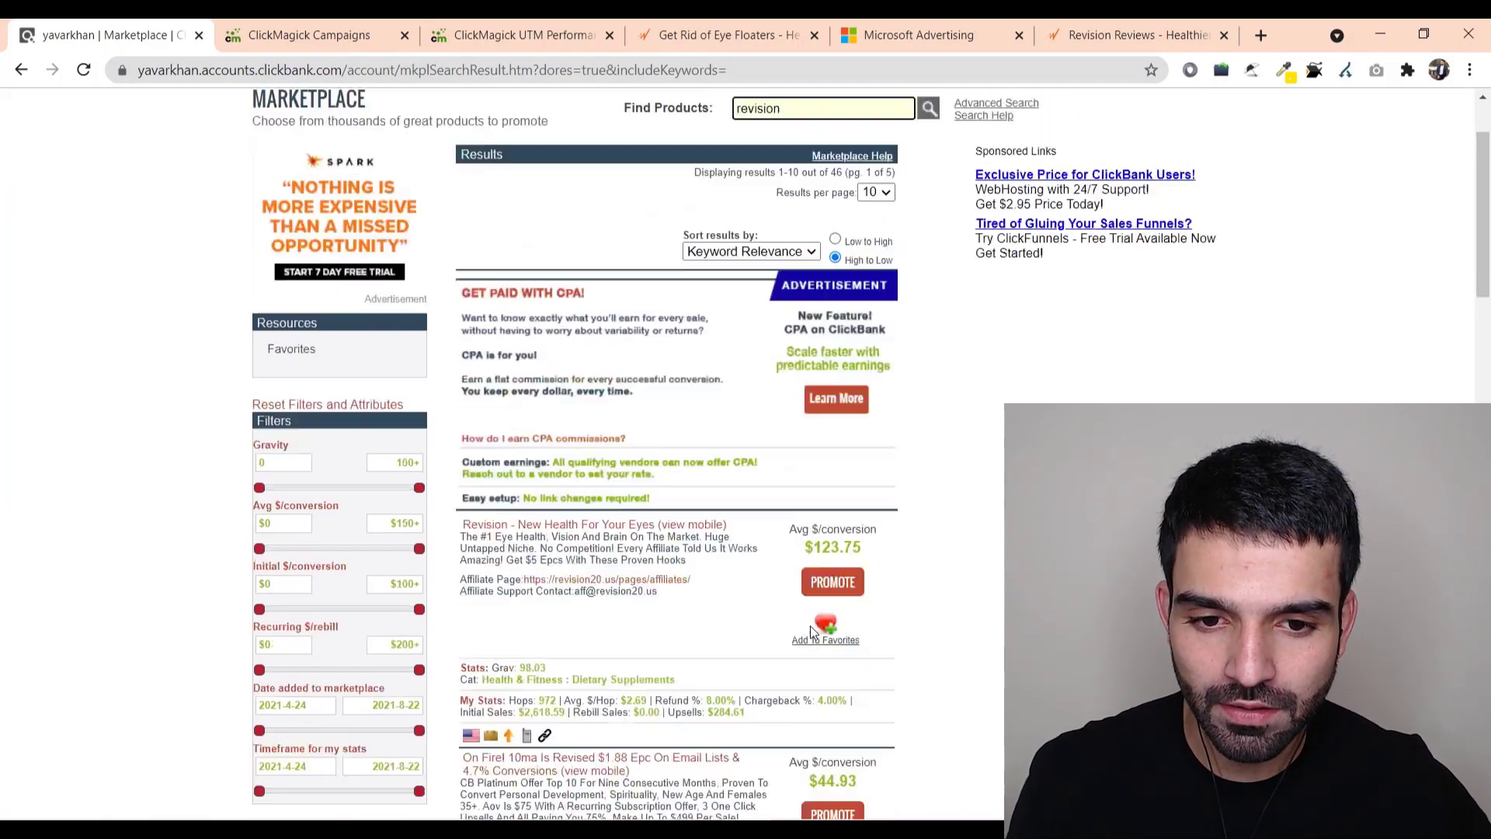
{"action": "scroll", "coordinate": [798, 599], "scroll_direction": "up", "scroll_amount": 2}
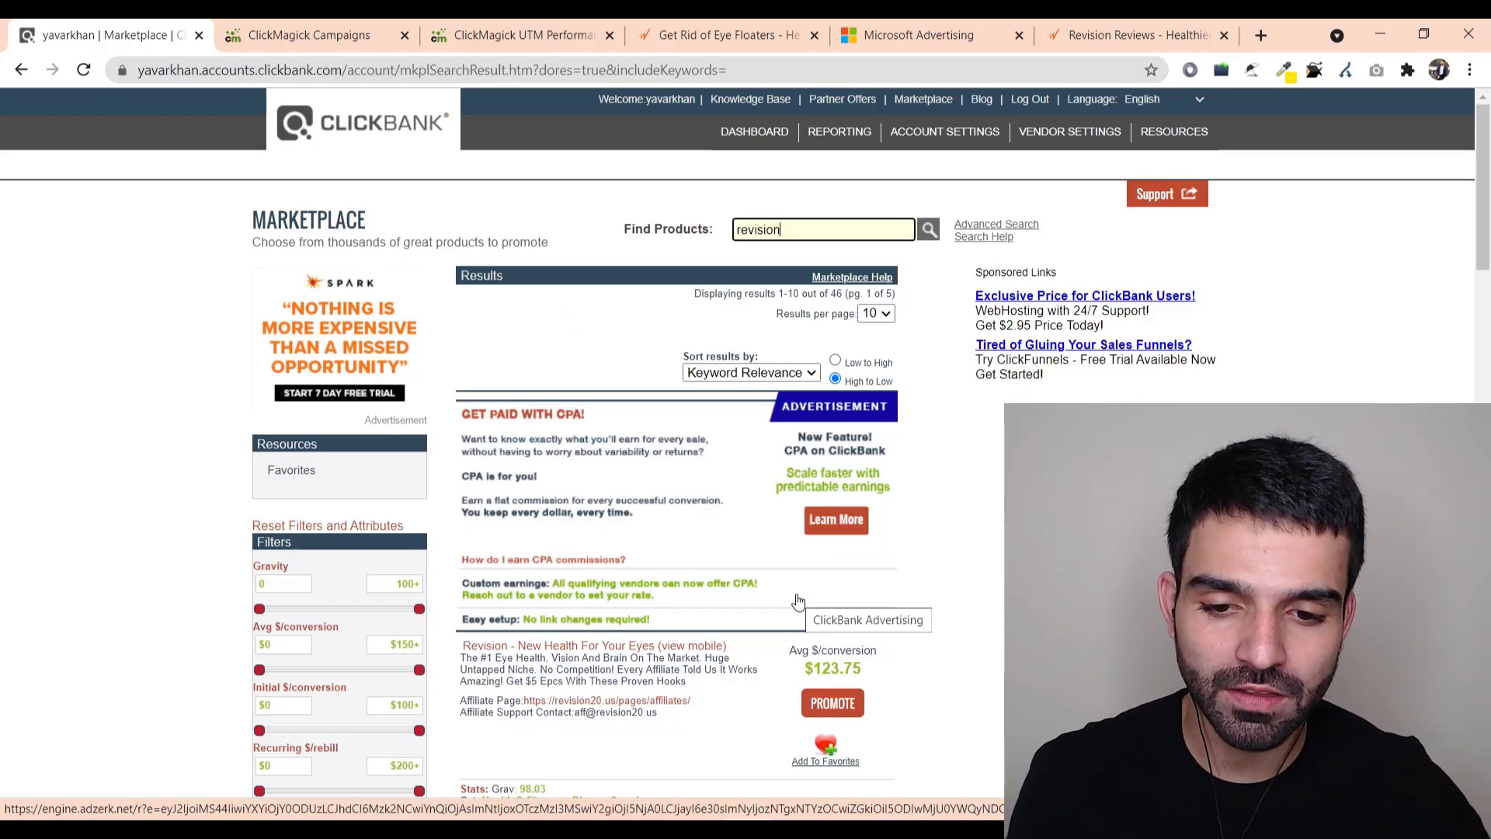
{"action": "scroll", "coordinate": [937, 398], "scroll_direction": "down", "scroll_amount": 2}
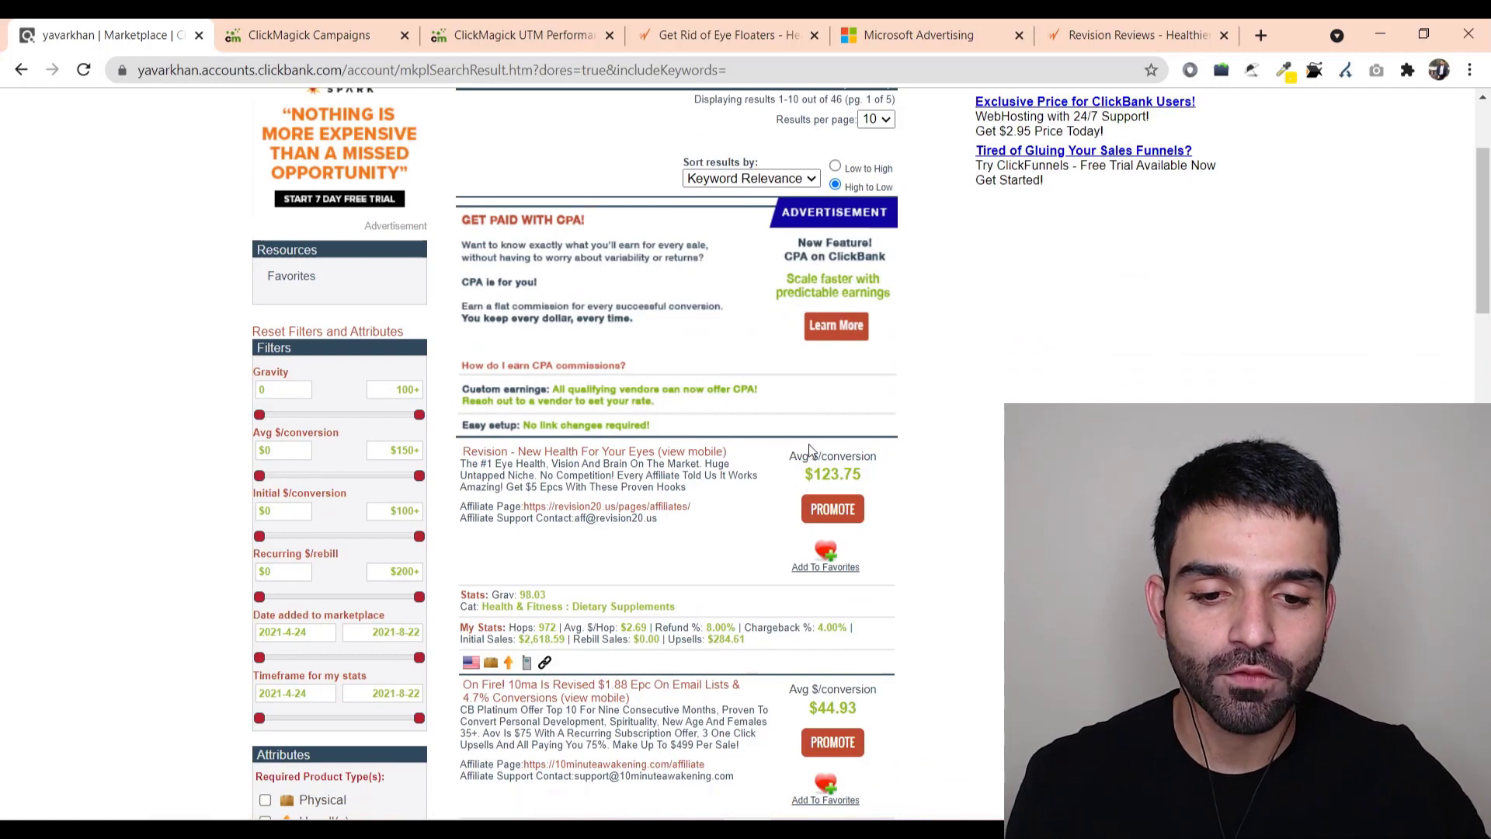
{"action": "left_click_drag", "start_coordinate": [790, 456], "coordinate": [864, 475]}
{"action": "scroll", "coordinate": [533, 427], "scroll_direction": "up", "scroll_amount": 3}
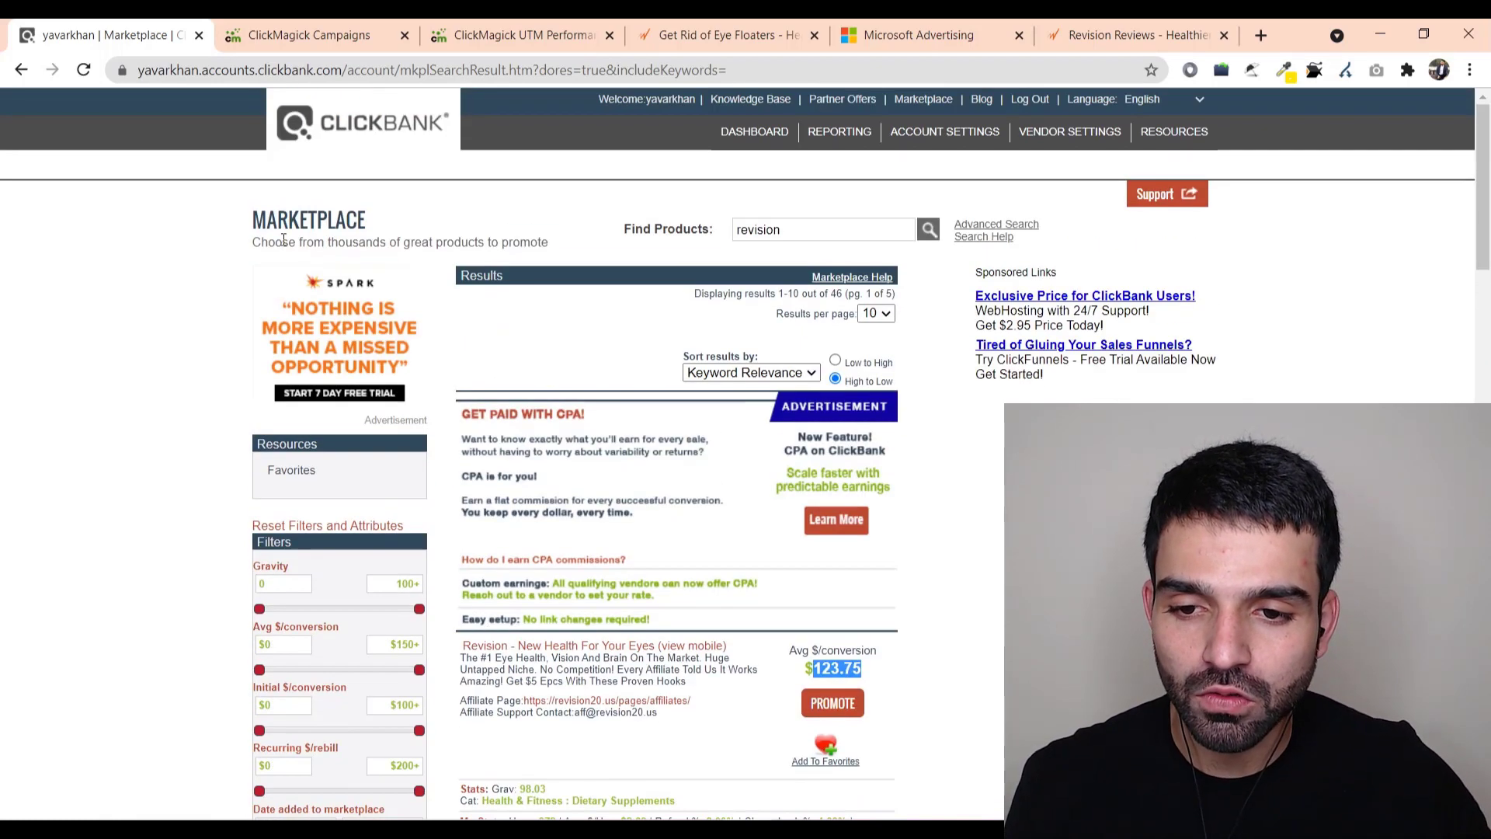
Open the Revision offer's sales page in a new tab and go to its bottle package options
{"action": "scroll", "coordinate": [349, 470], "scroll_direction": "down", "scroll_amount": 2}
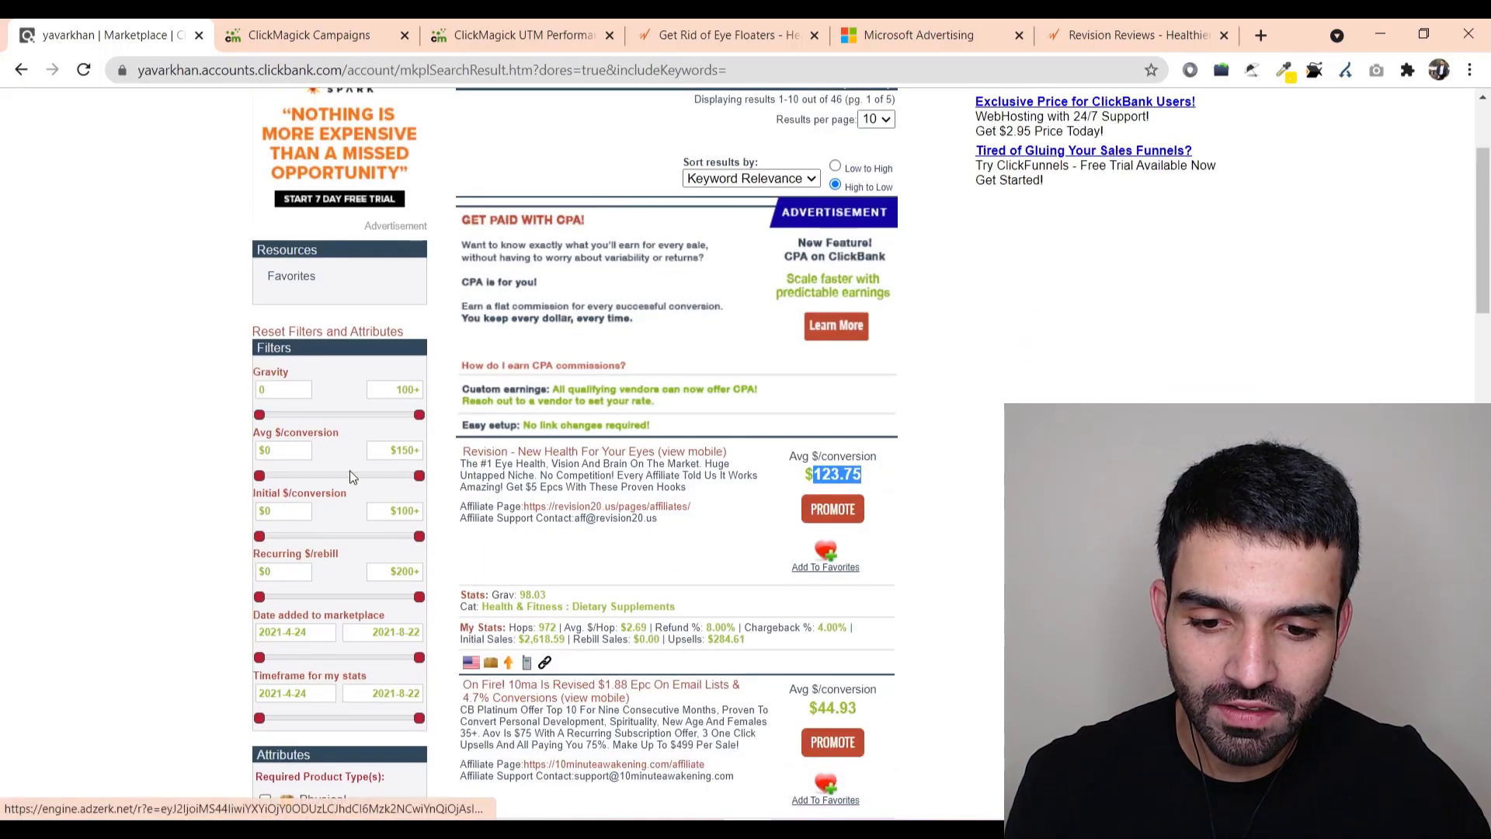
{"action": "middle_click", "coordinate": [495, 458]}
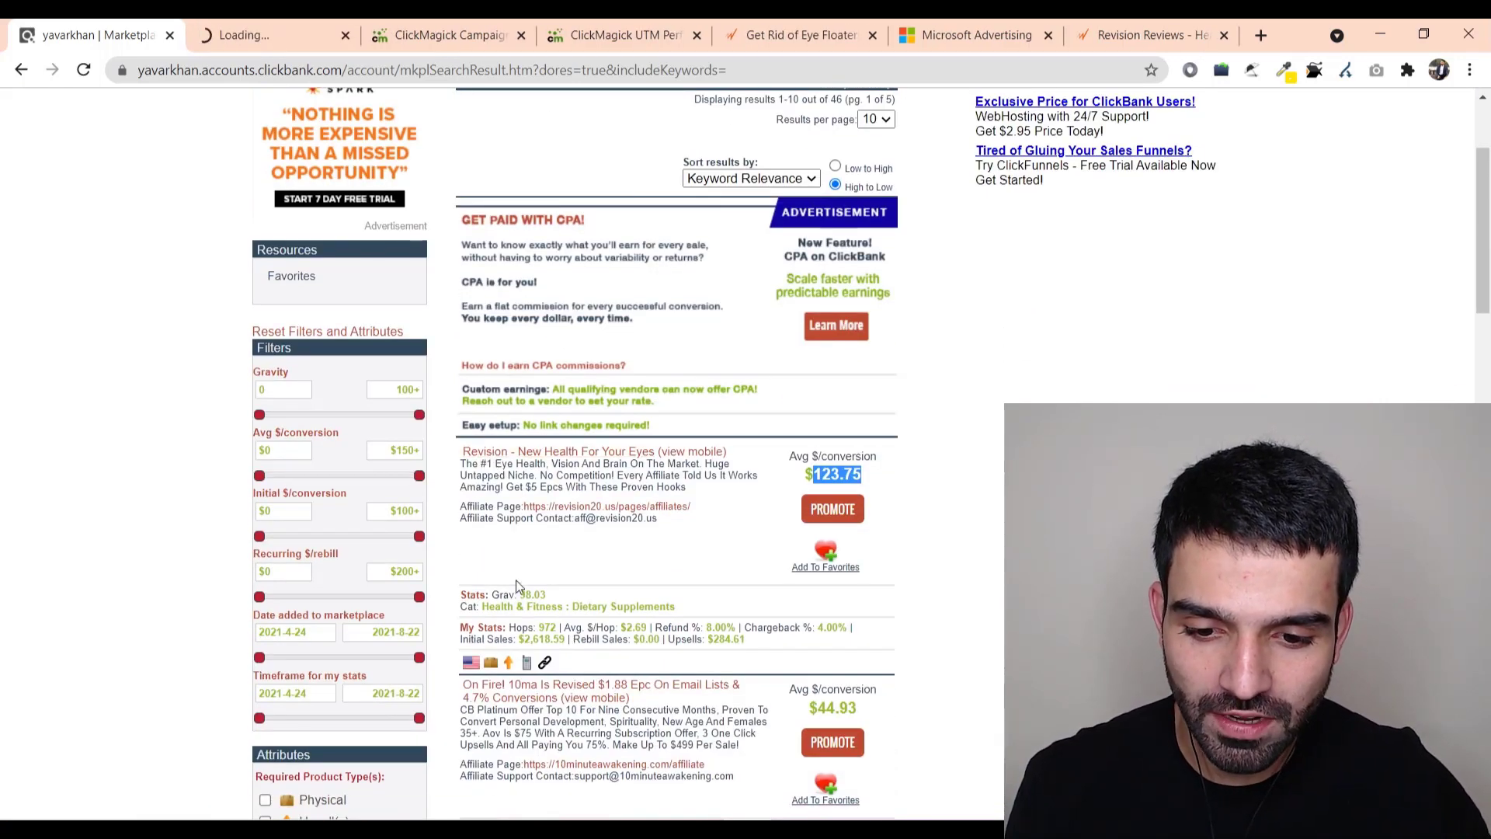
{"action": "scroll", "coordinate": [832, 424], "scroll_direction": "up", "scroll_amount": 2}
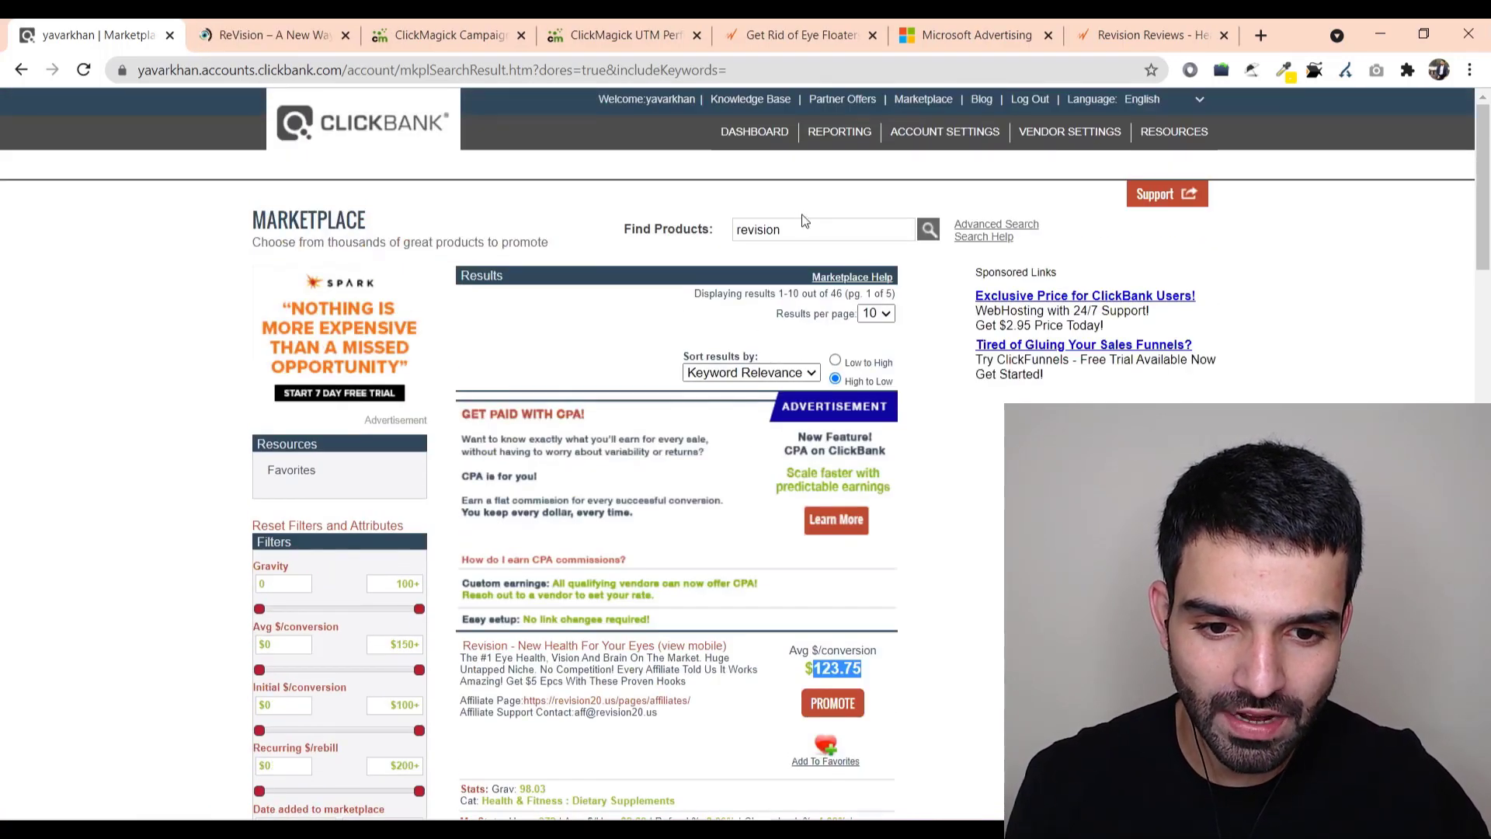
{"action": "scroll", "coordinate": [518, 590], "scroll_direction": "down", "scroll_amount": 2}
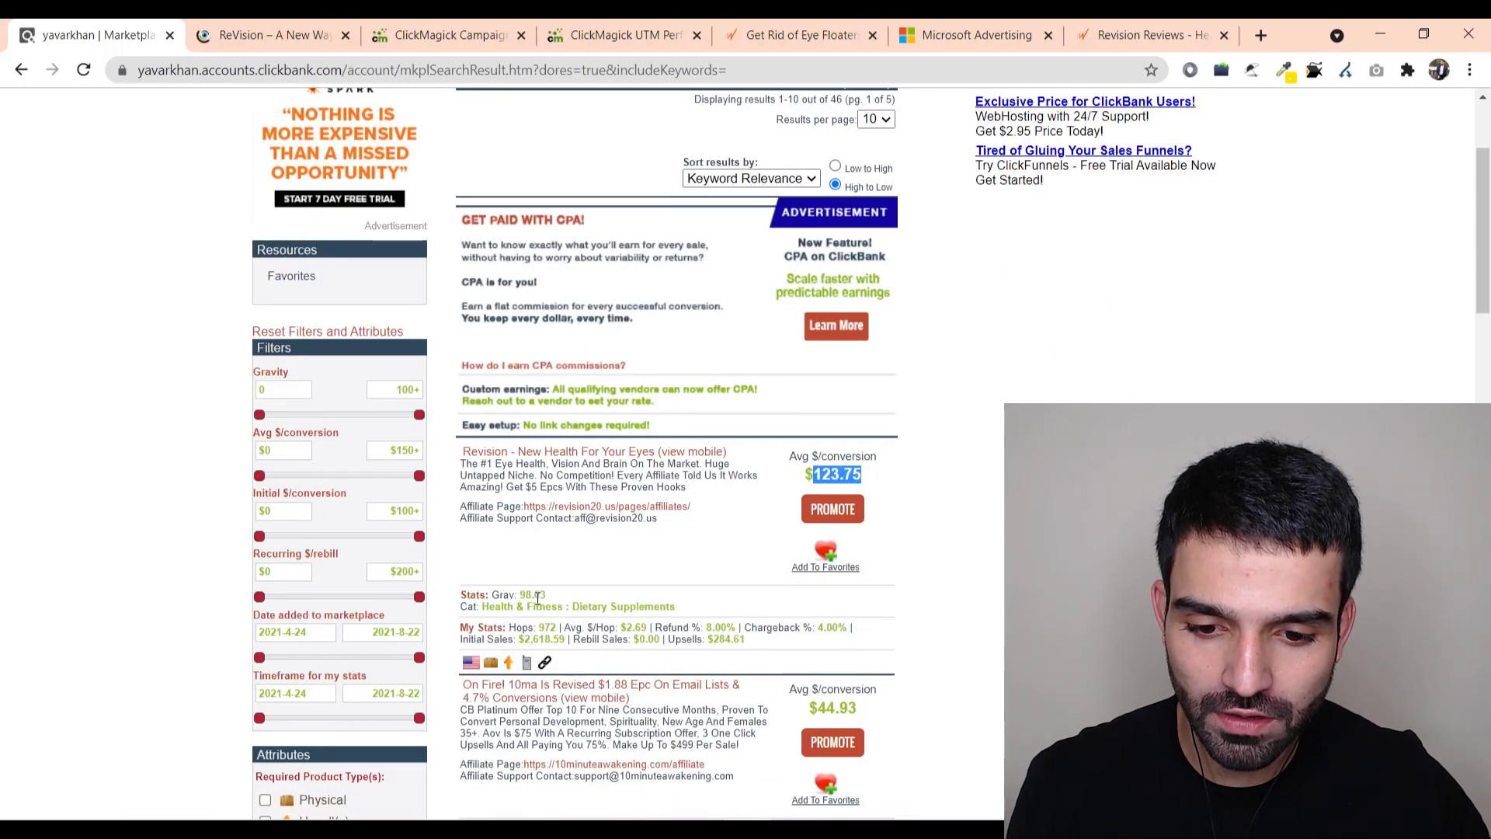
{"action": "left_click", "coordinate": [294, 28]}
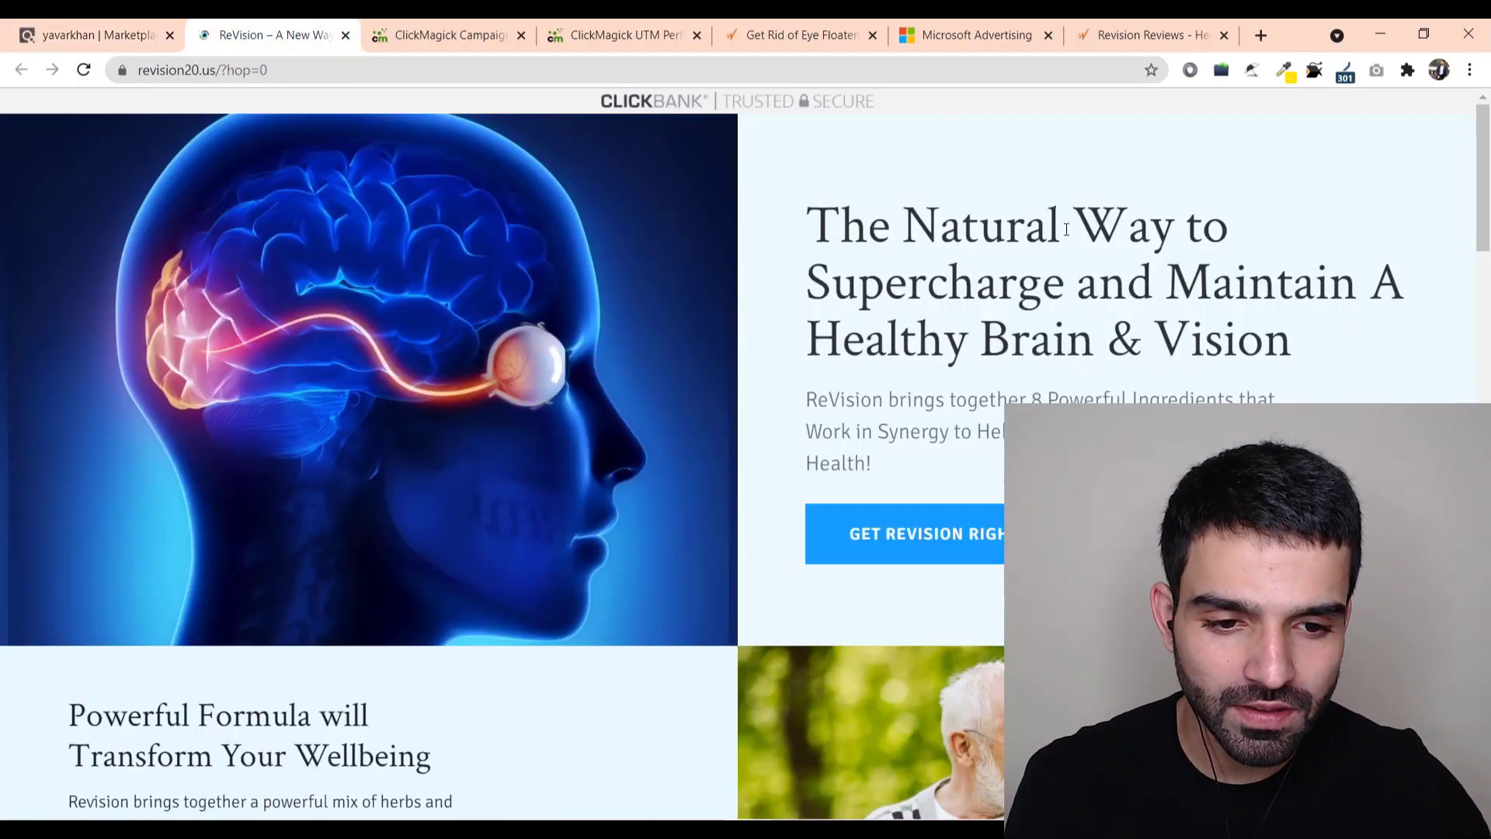
{"action": "left_click", "coordinate": [999, 531]}
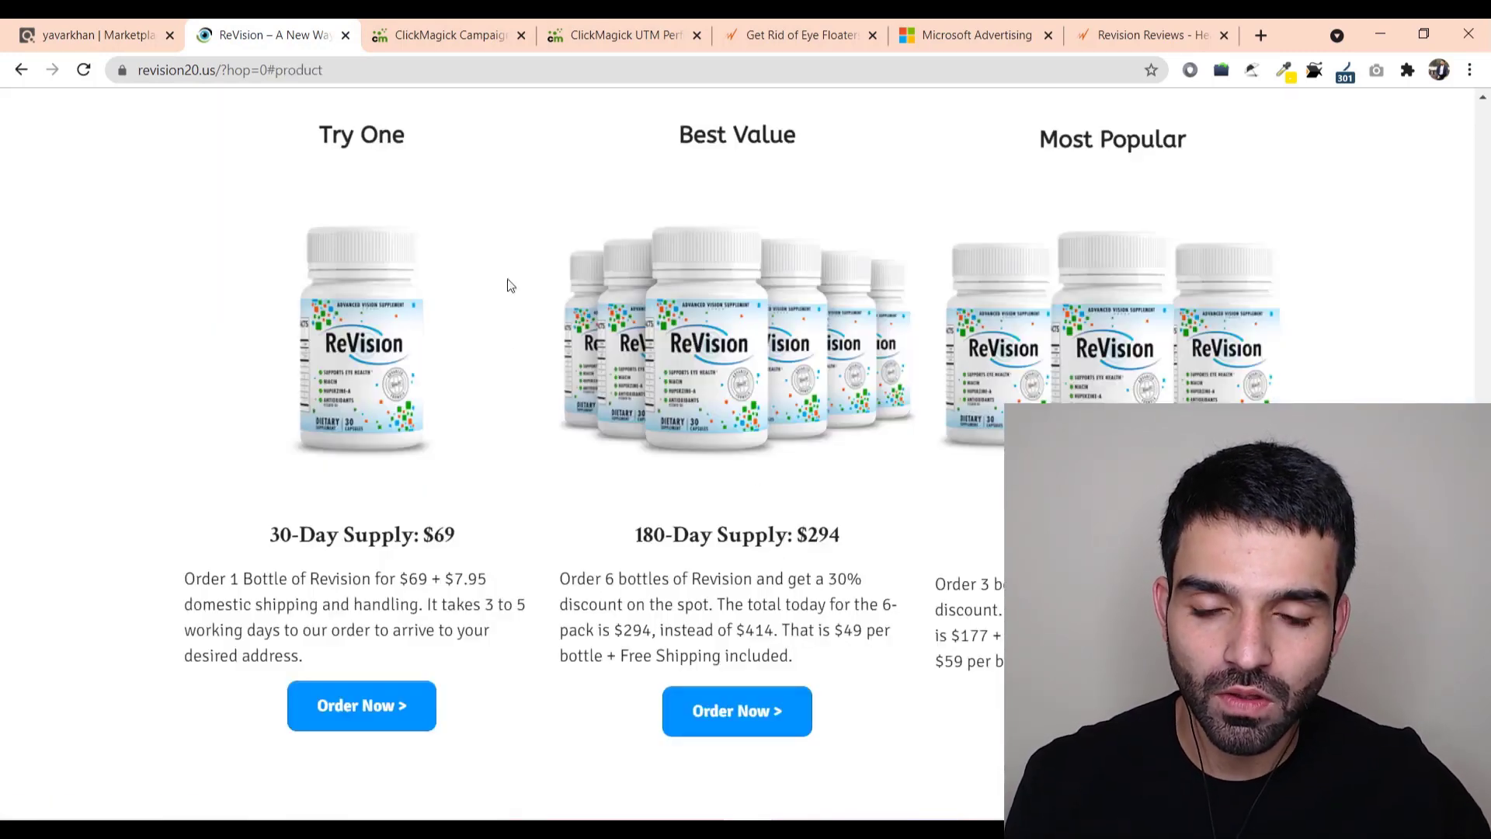
Return to the marketplace results and examine the gravity score in the Revision offer's stats
{"action": "left_click", "coordinate": [97, 35]}
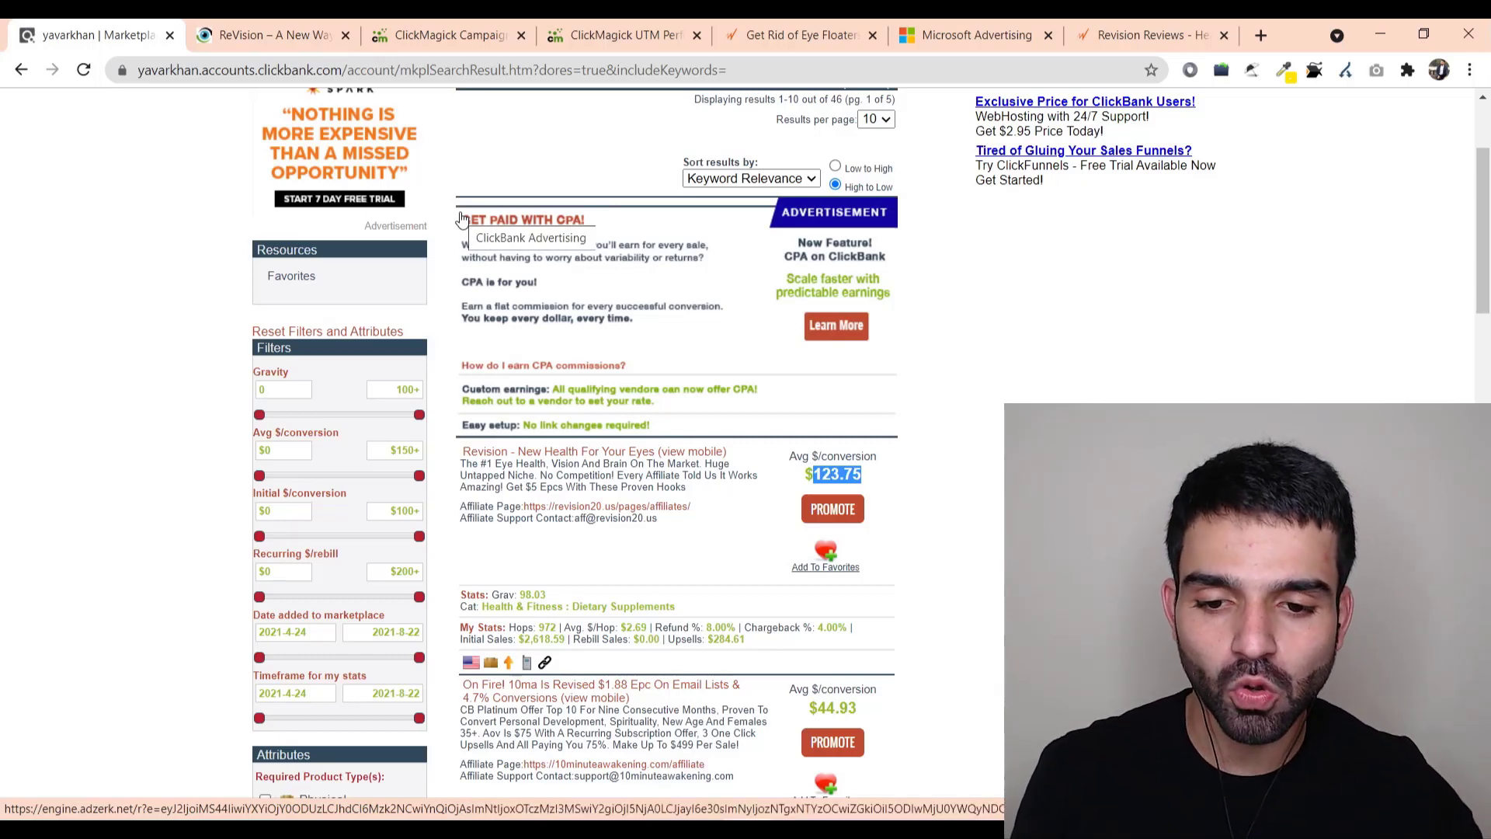
{"action": "scroll", "coordinate": [777, 233], "scroll_direction": "up", "scroll_amount": 3}
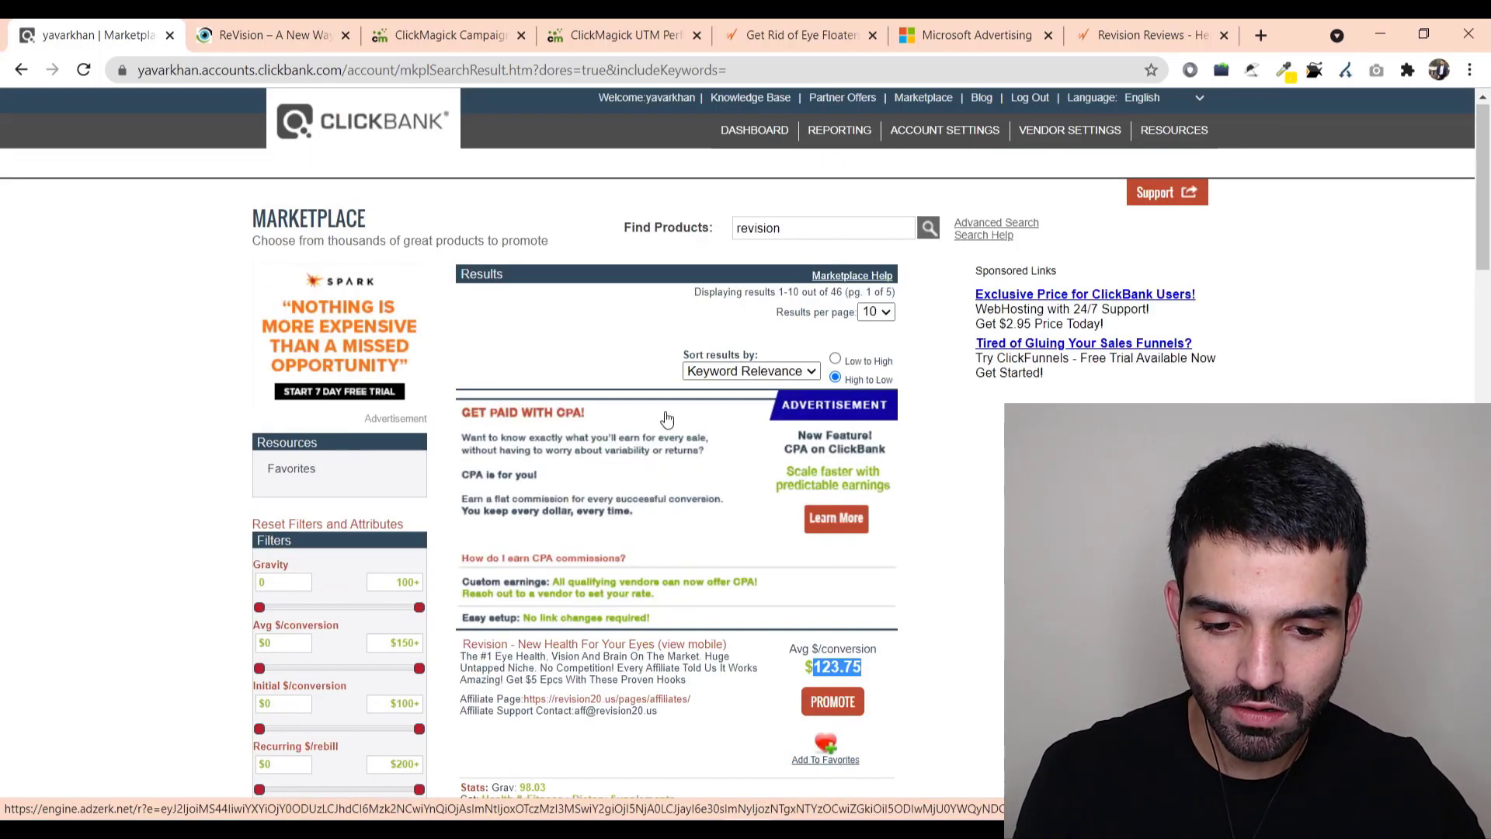
{"action": "scroll", "coordinate": [551, 562], "scroll_direction": "down", "scroll_amount": 4}
{"action": "scroll", "coordinate": [551, 562], "scroll_direction": "down", "scroll_amount": 3}
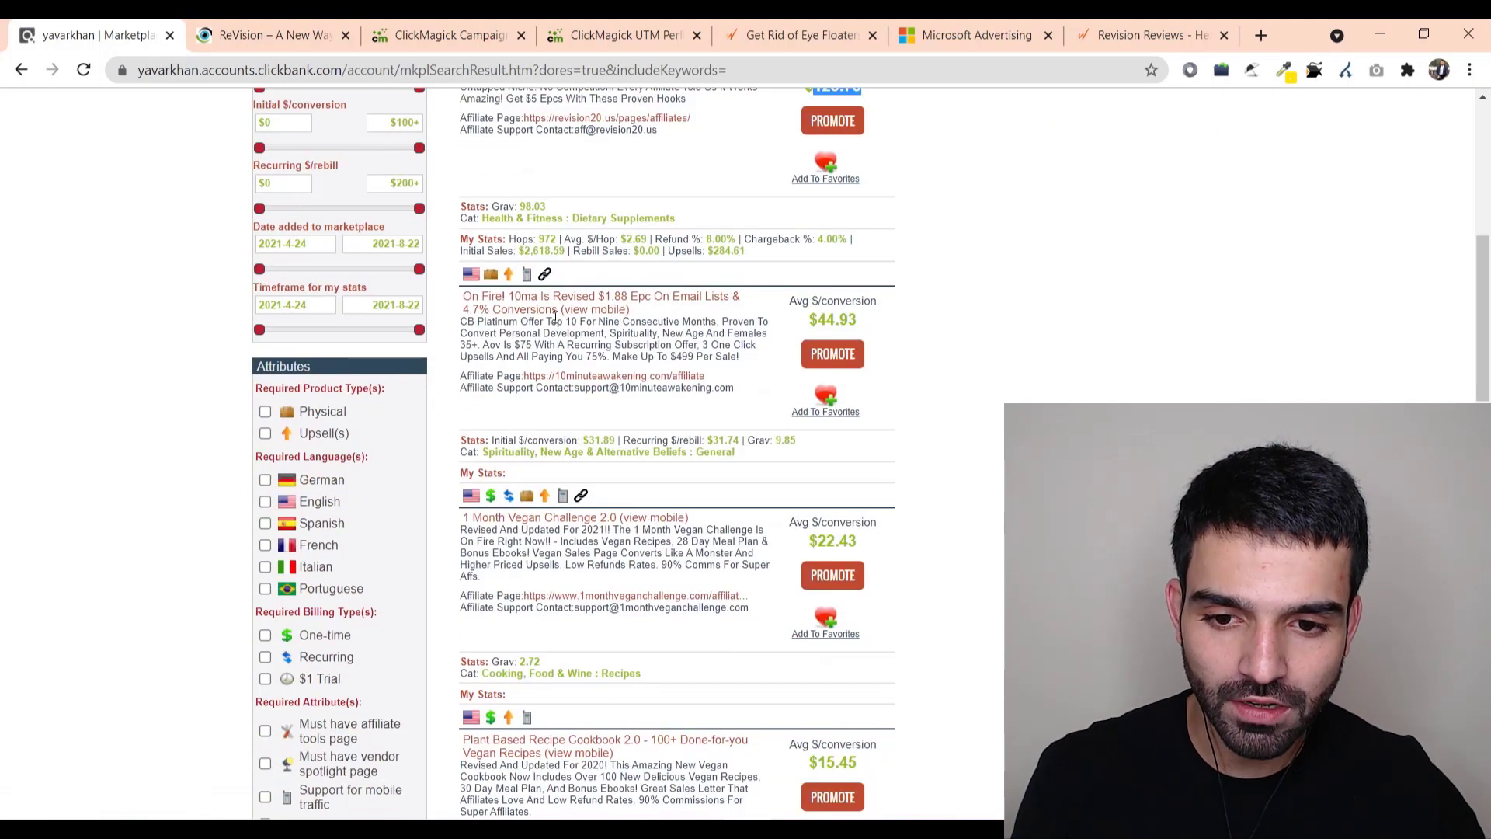
{"action": "scroll", "coordinate": [526, 398], "scroll_direction": "up", "scroll_amount": 2}
{"action": "left_click_drag", "start_coordinate": [522, 399], "coordinate": [558, 402]}
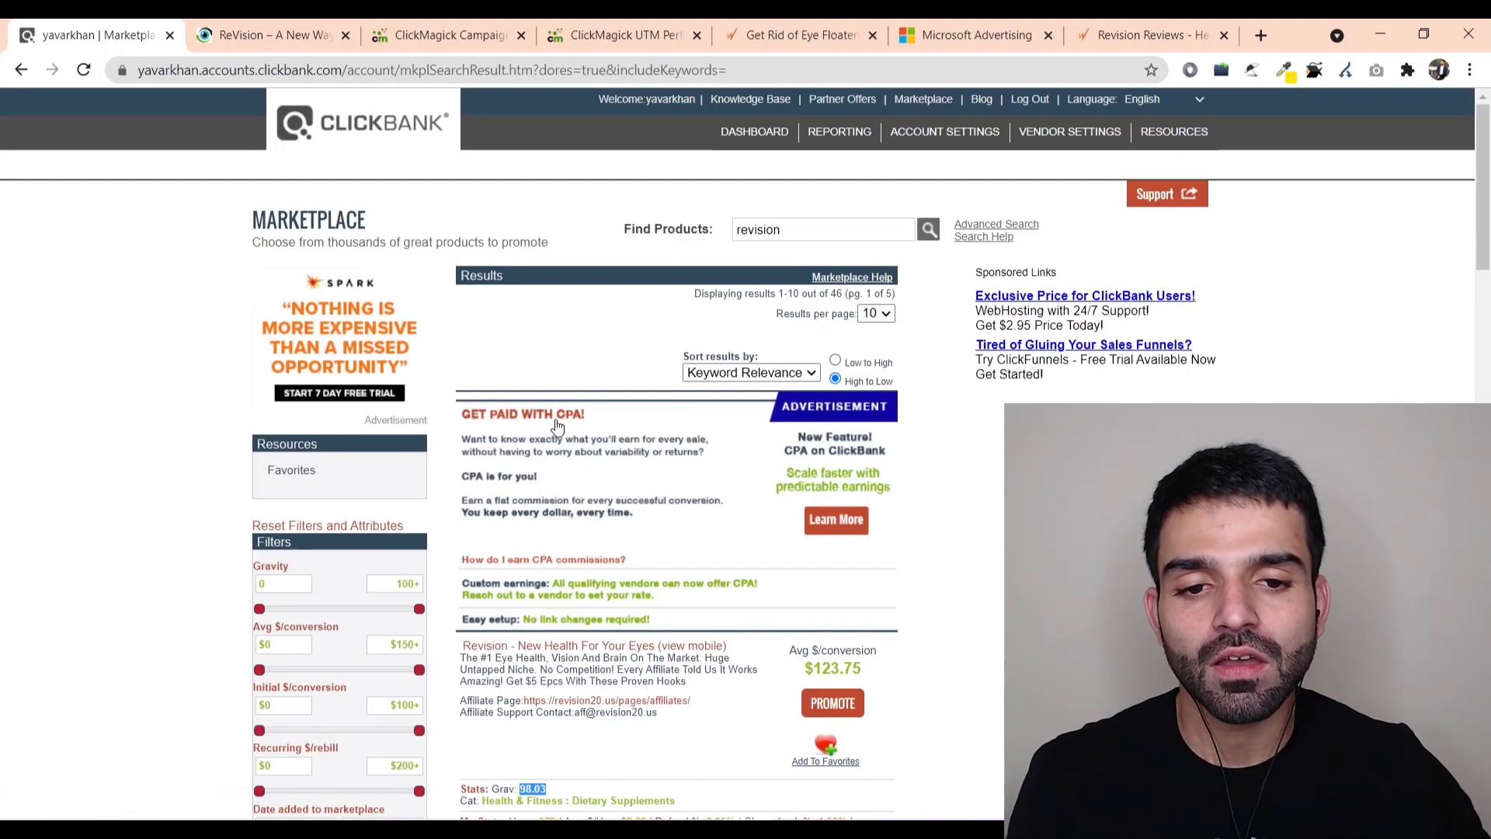
{"action": "scroll", "coordinate": [551, 420], "scroll_direction": "up", "scroll_amount": 5}
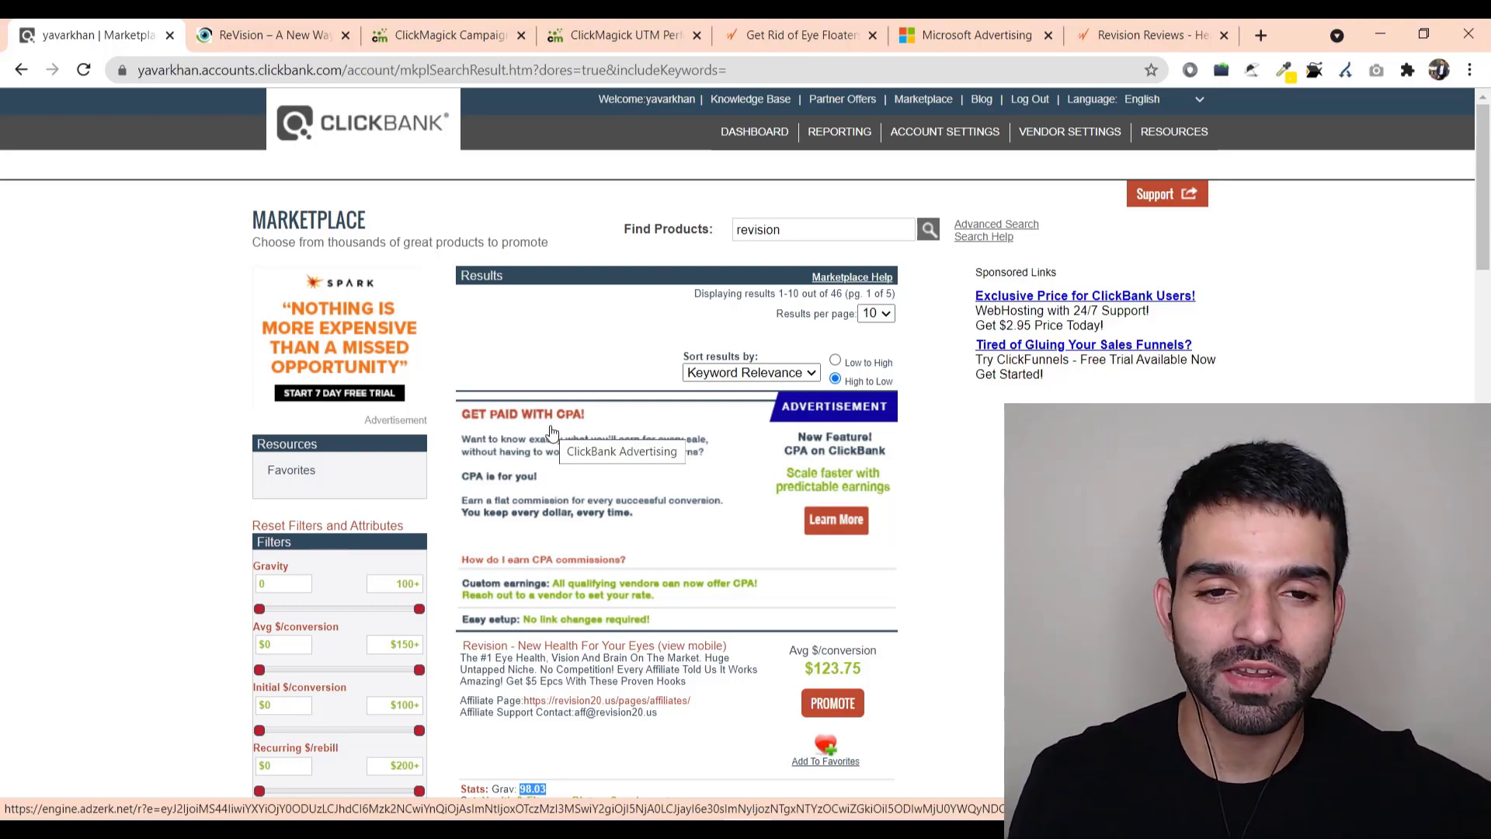
{"action": "scroll", "coordinate": [450, 390], "scroll_direction": "down", "scroll_amount": 13}
{"action": "scroll", "coordinate": [505, 388], "scroll_direction": "up", "scroll_amount": 8}
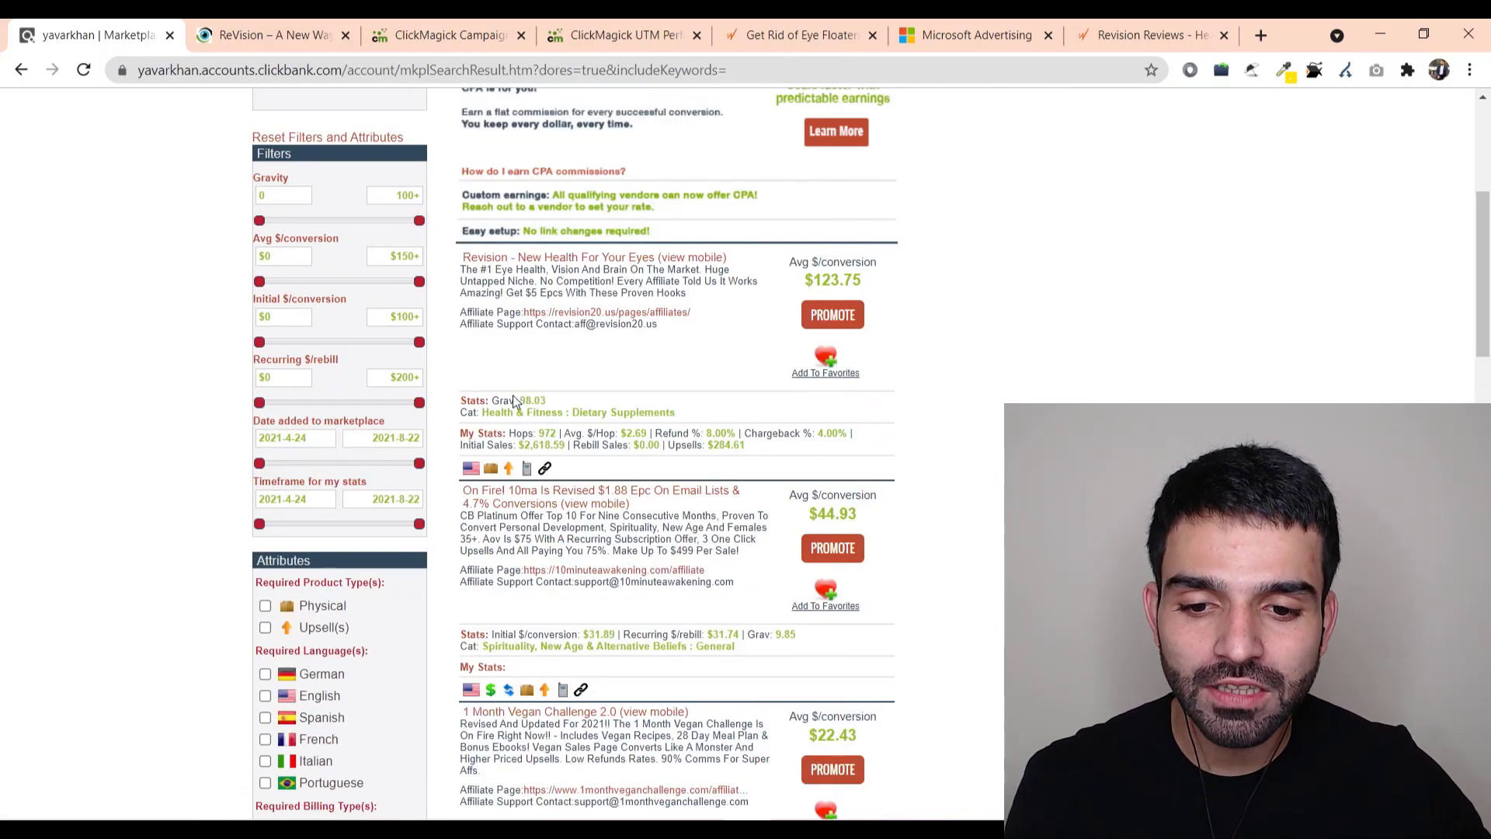
{"action": "left_click_drag", "start_coordinate": [527, 404], "coordinate": [544, 401]}
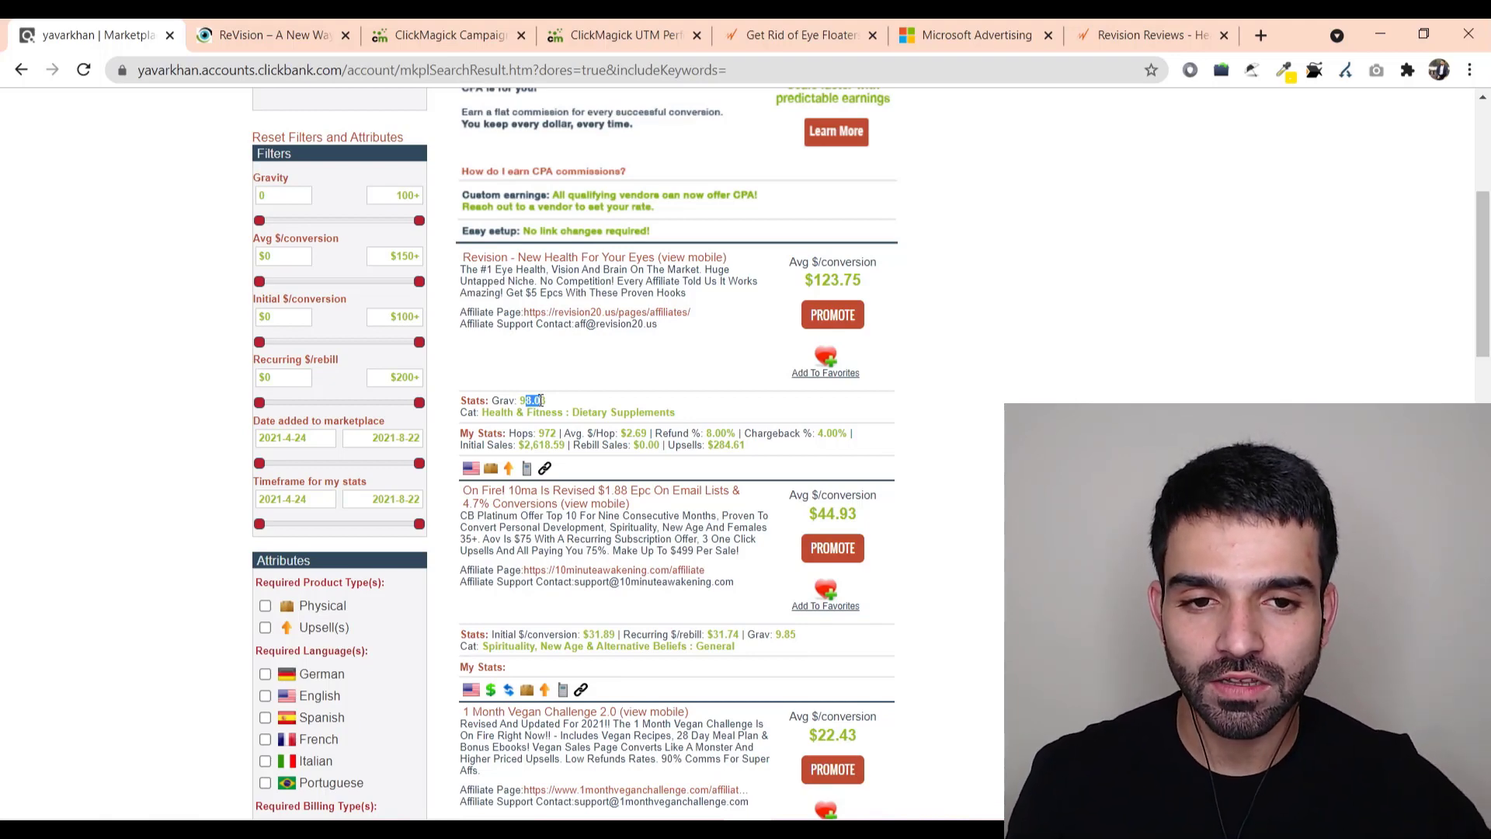
{"action": "scroll", "coordinate": [482, 449], "scroll_direction": "up", "scroll_amount": 2}
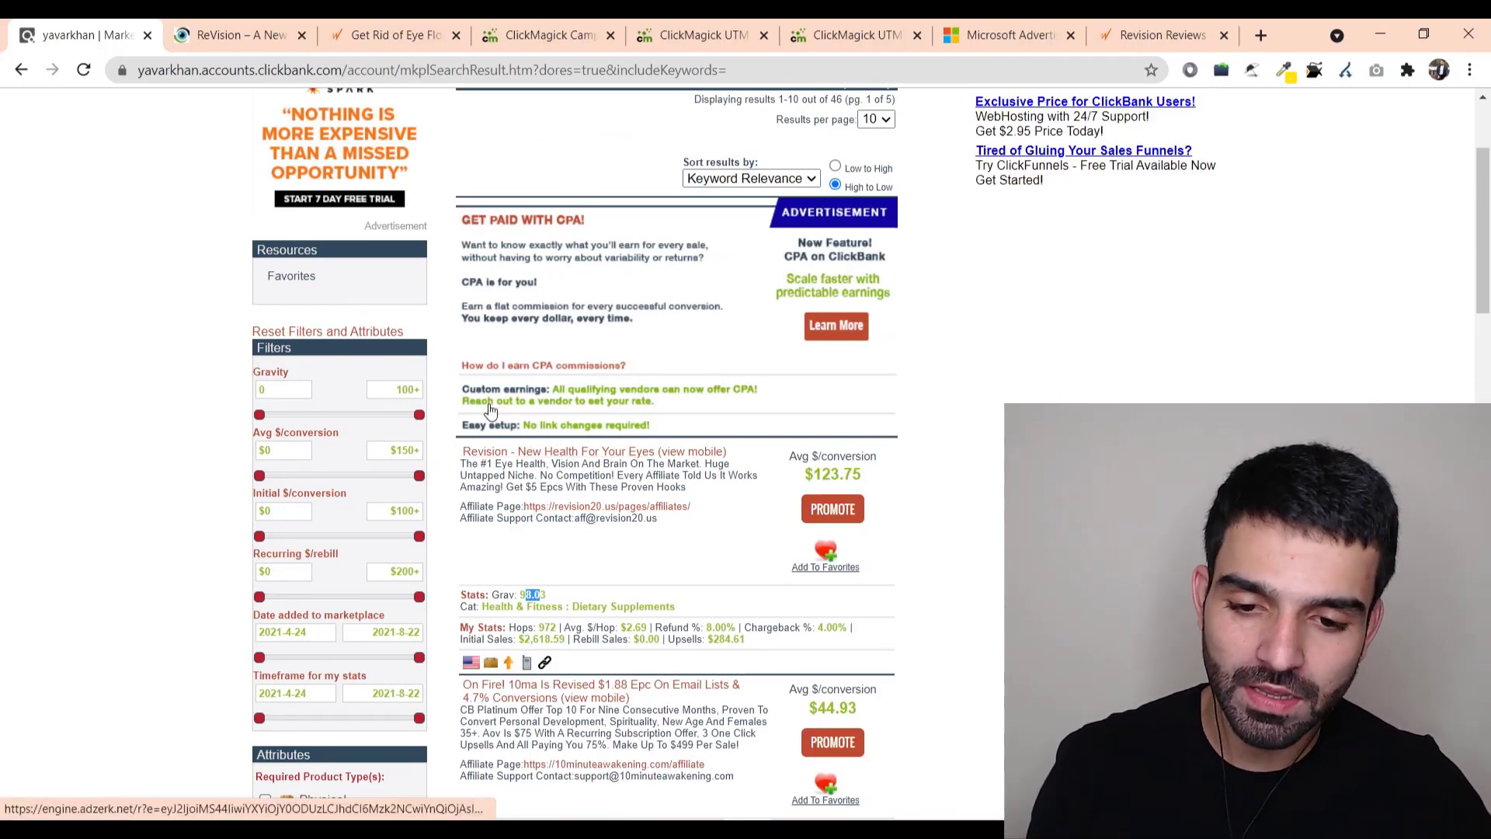
Review the ReVision sales page from its headline down to the bottle package prices
{"action": "left_click", "coordinate": [257, 31]}
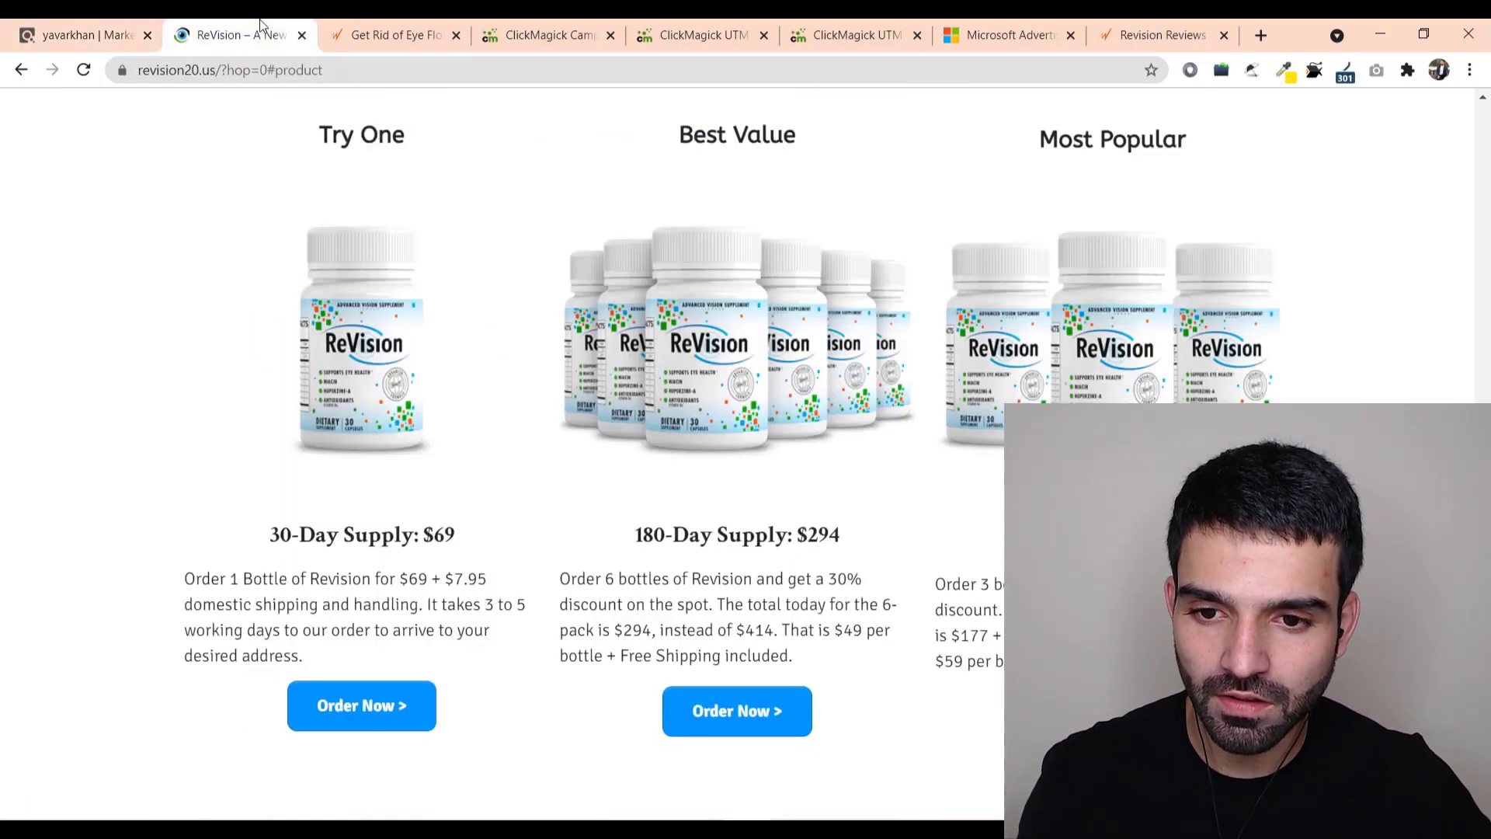
{"action": "scroll", "coordinate": [719, 422], "scroll_direction": "up", "scroll_amount": 15}
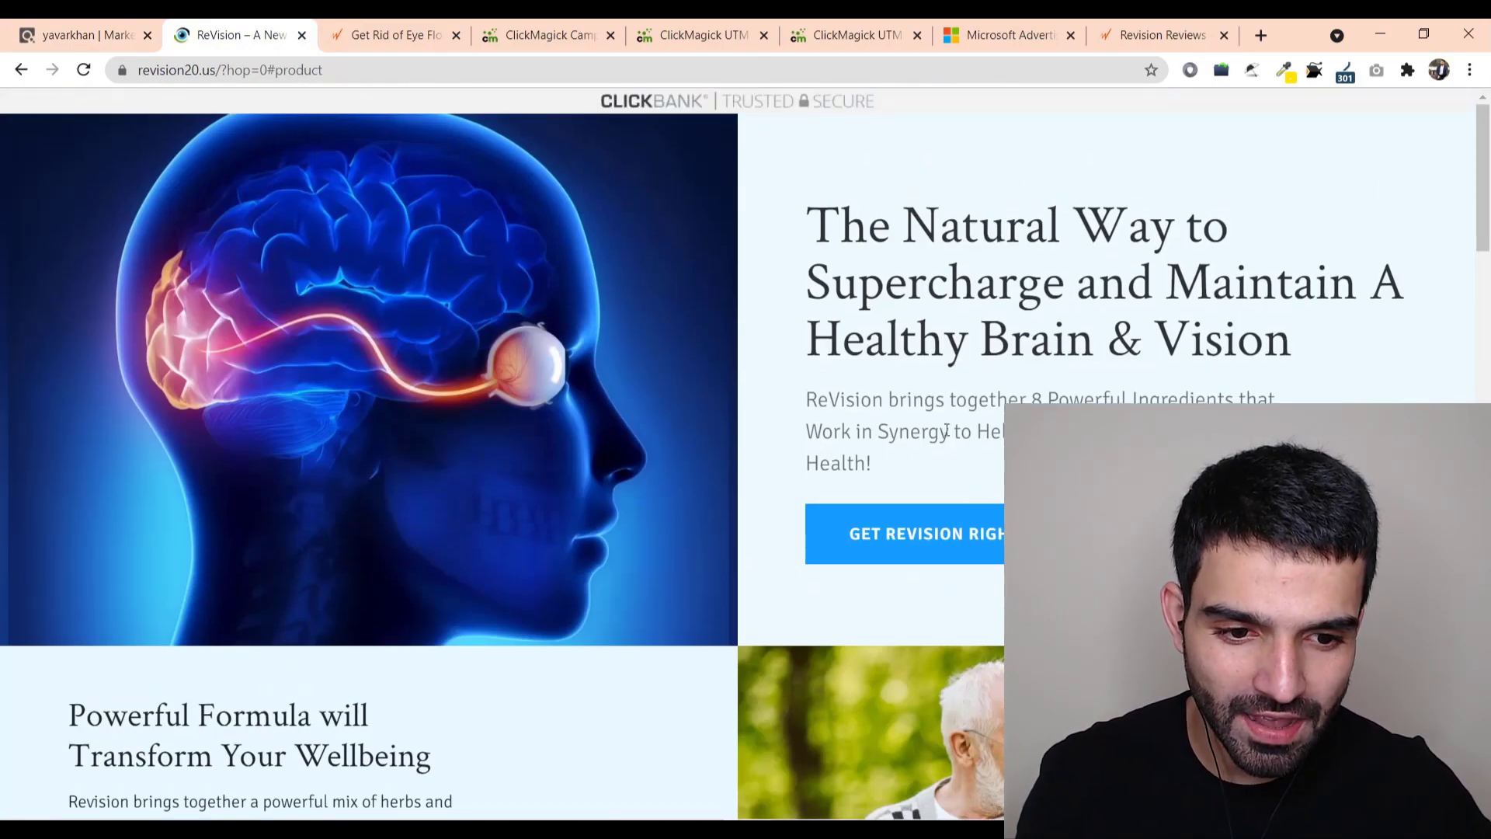
{"action": "scroll", "coordinate": [1073, 332], "scroll_direction": "down", "scroll_amount": 15}
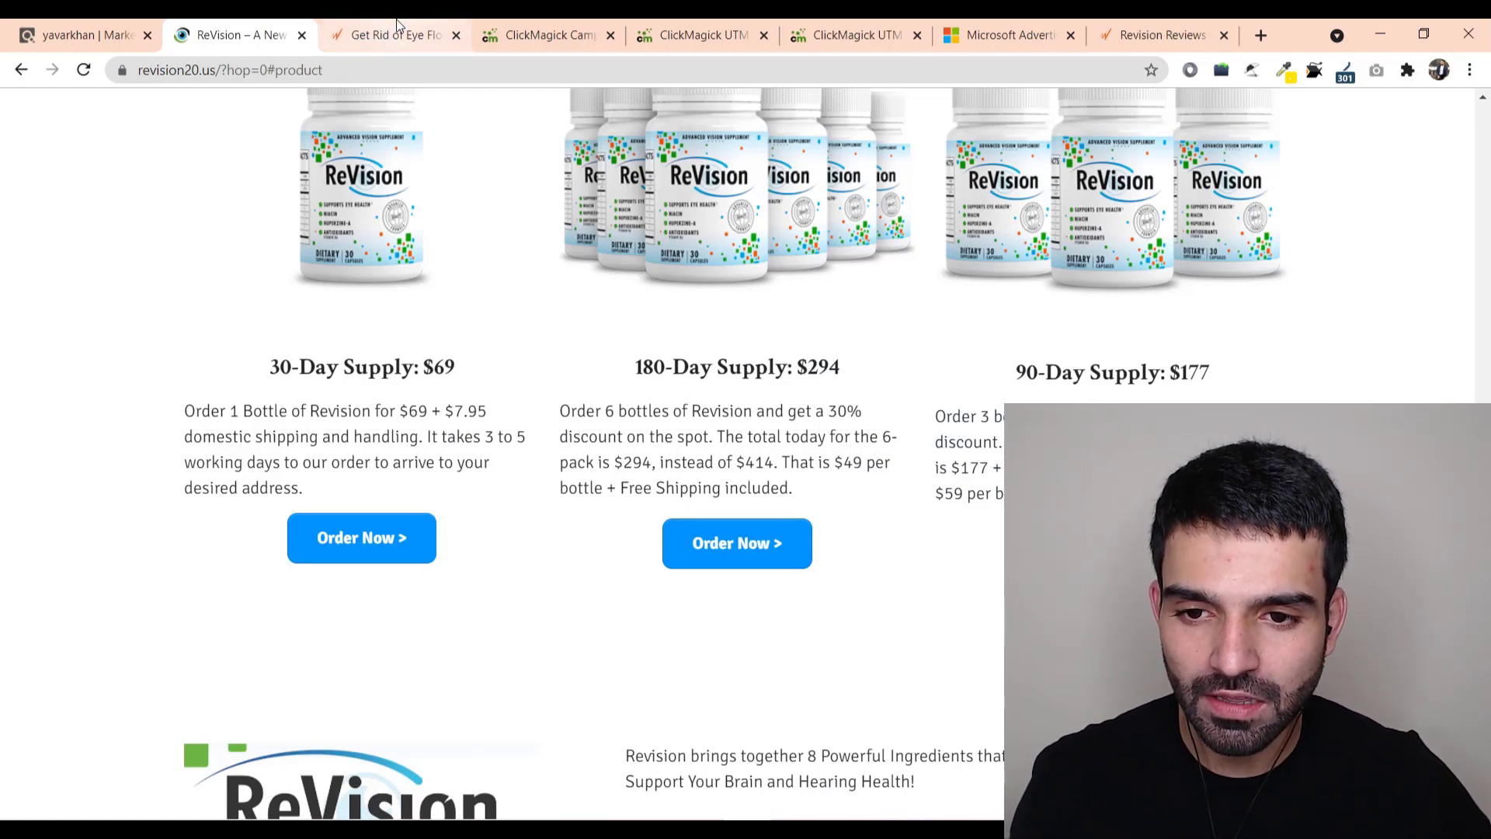
Open the eye floaters landing page and examine its headline, video image and text with the affiliate link
{"action": "left_click", "coordinate": [423, 29]}
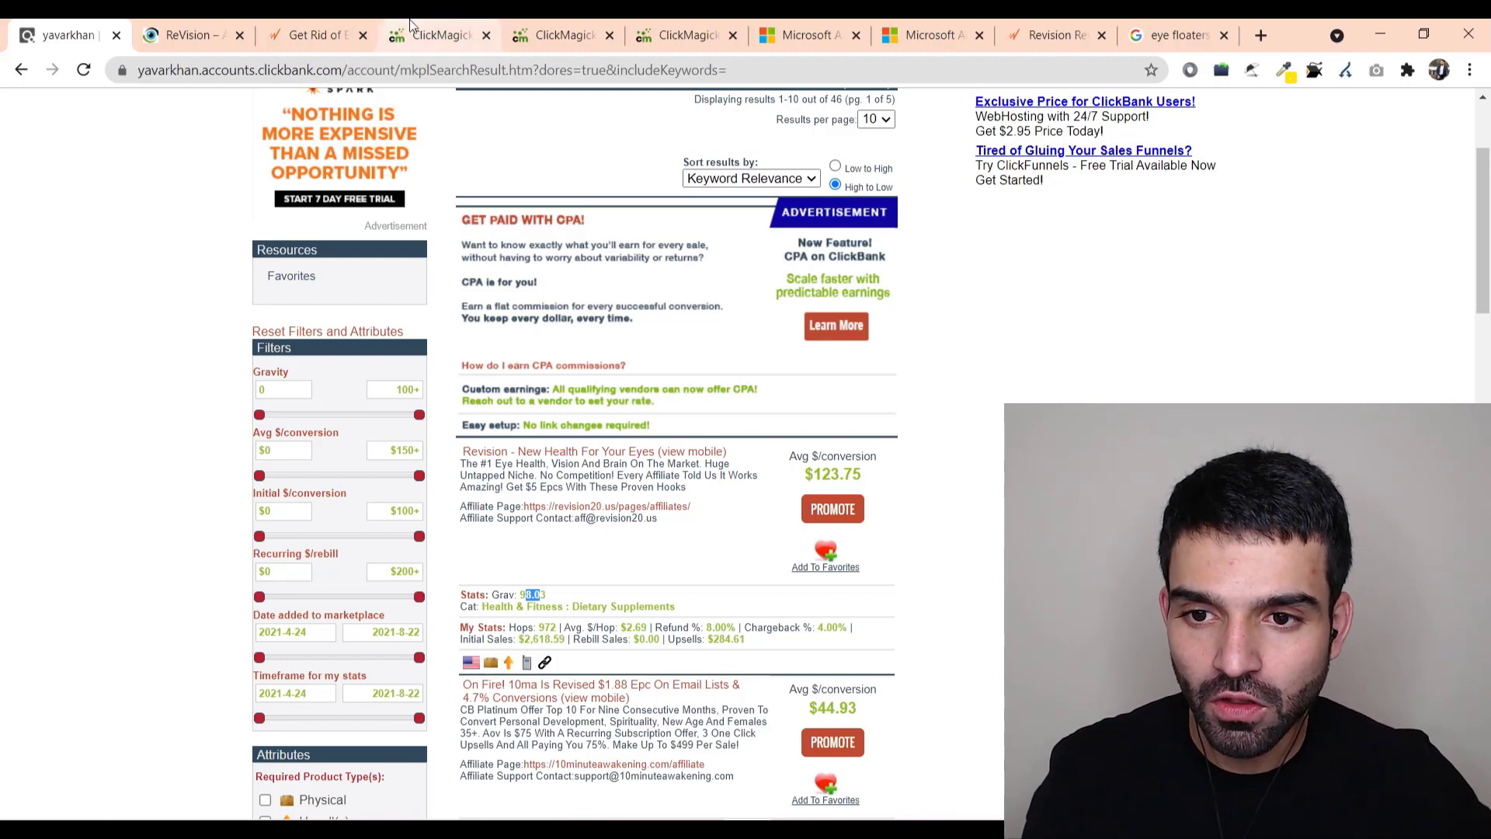
{"action": "left_click", "coordinate": [327, 35]}
{"action": "scroll", "coordinate": [758, 234], "scroll_direction": "down", "scroll_amount": 2}
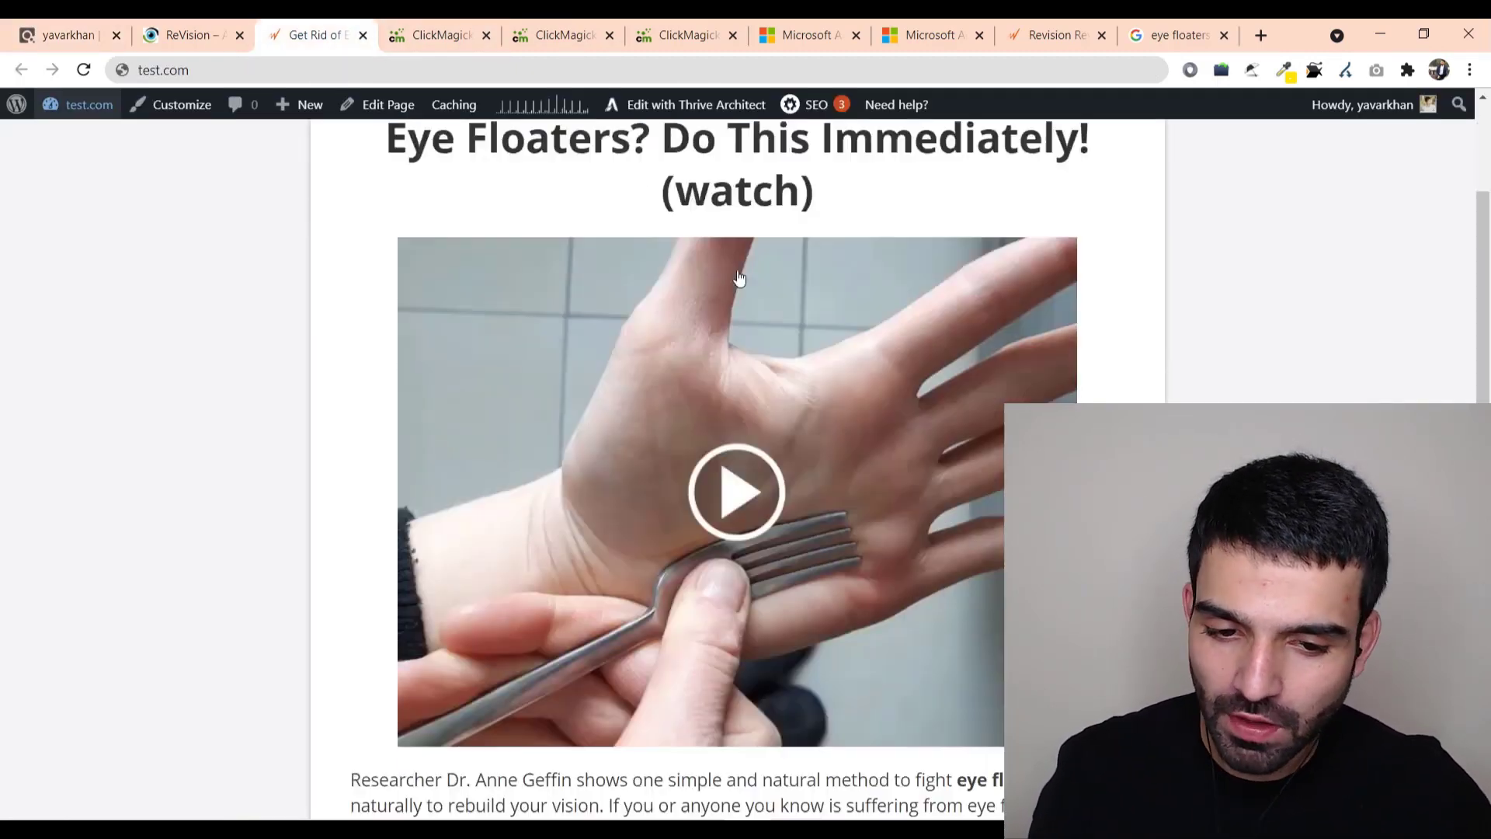
{"action": "scroll", "coordinate": [742, 296], "scroll_direction": "up", "scroll_amount": 2}
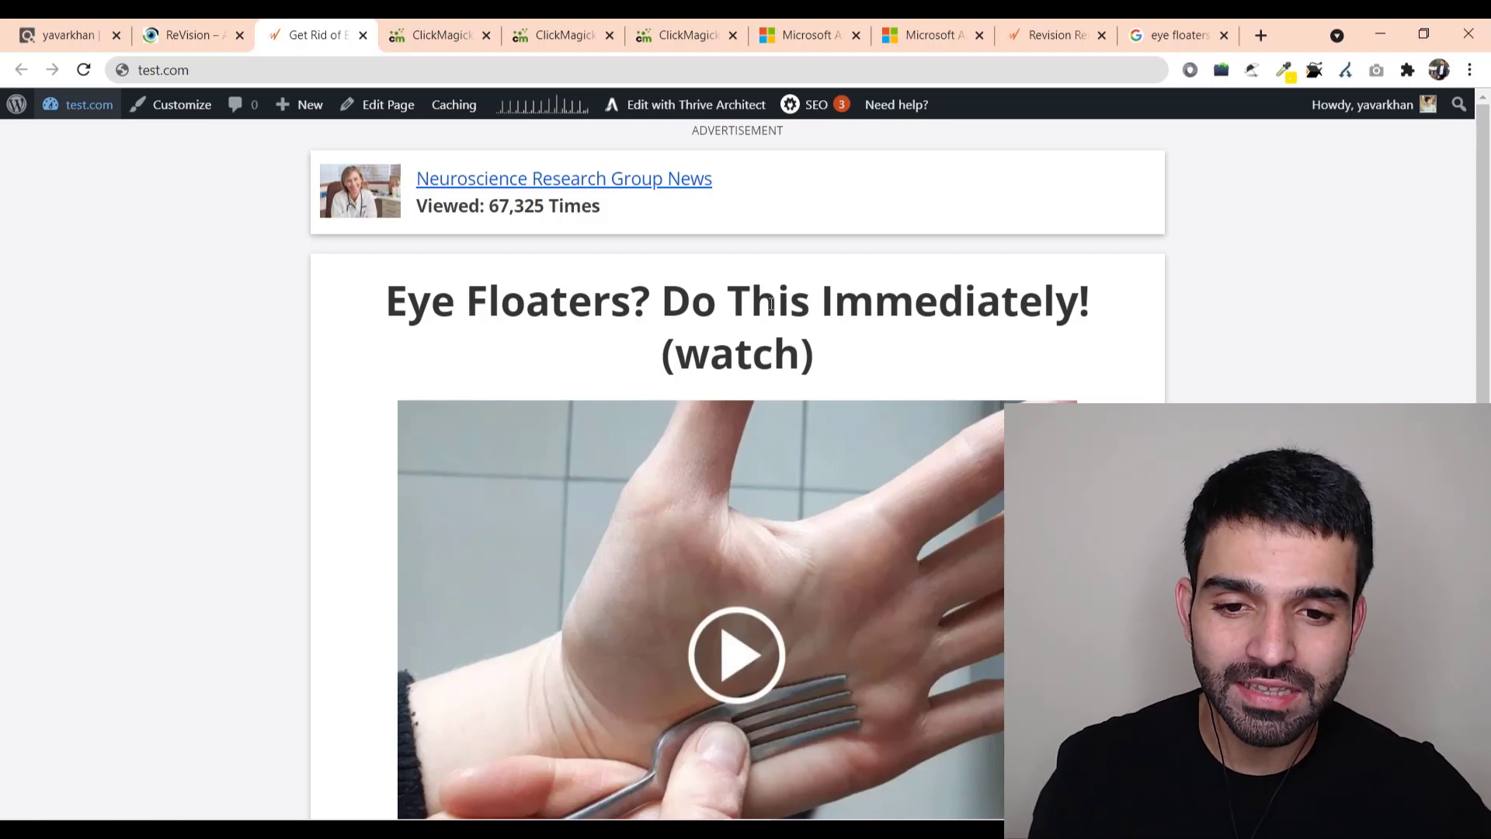
{"action": "scroll", "coordinate": [771, 305], "scroll_direction": "down", "scroll_amount": 8}
{"action": "scroll", "coordinate": [958, 476], "scroll_direction": "up", "scroll_amount": 8}
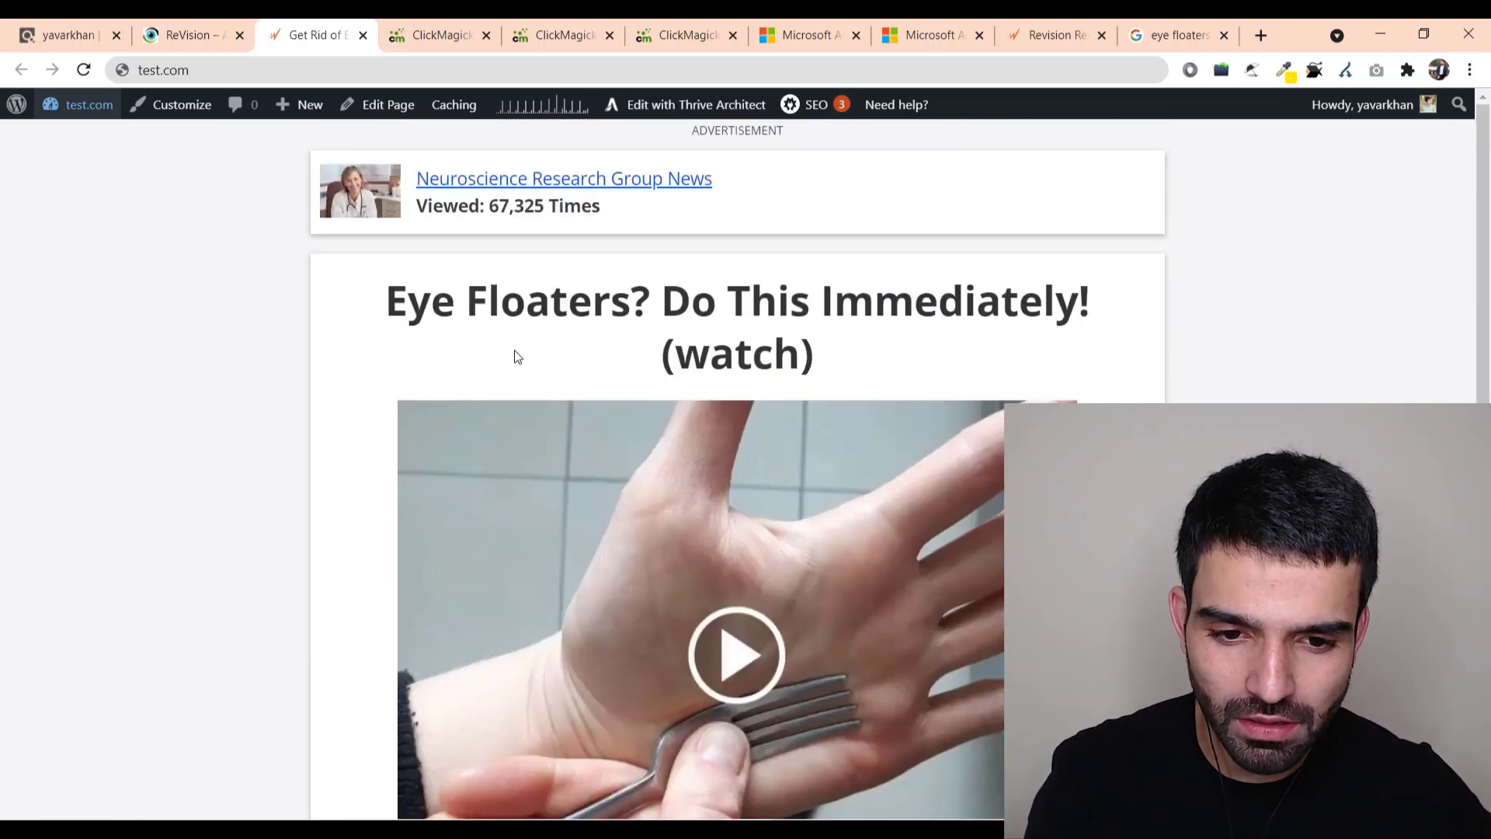
{"action": "scroll", "coordinate": [513, 260], "scroll_direction": "down", "scroll_amount": 5}
{"action": "scroll", "coordinate": [679, 426], "scroll_direction": "up", "scroll_amount": 5}
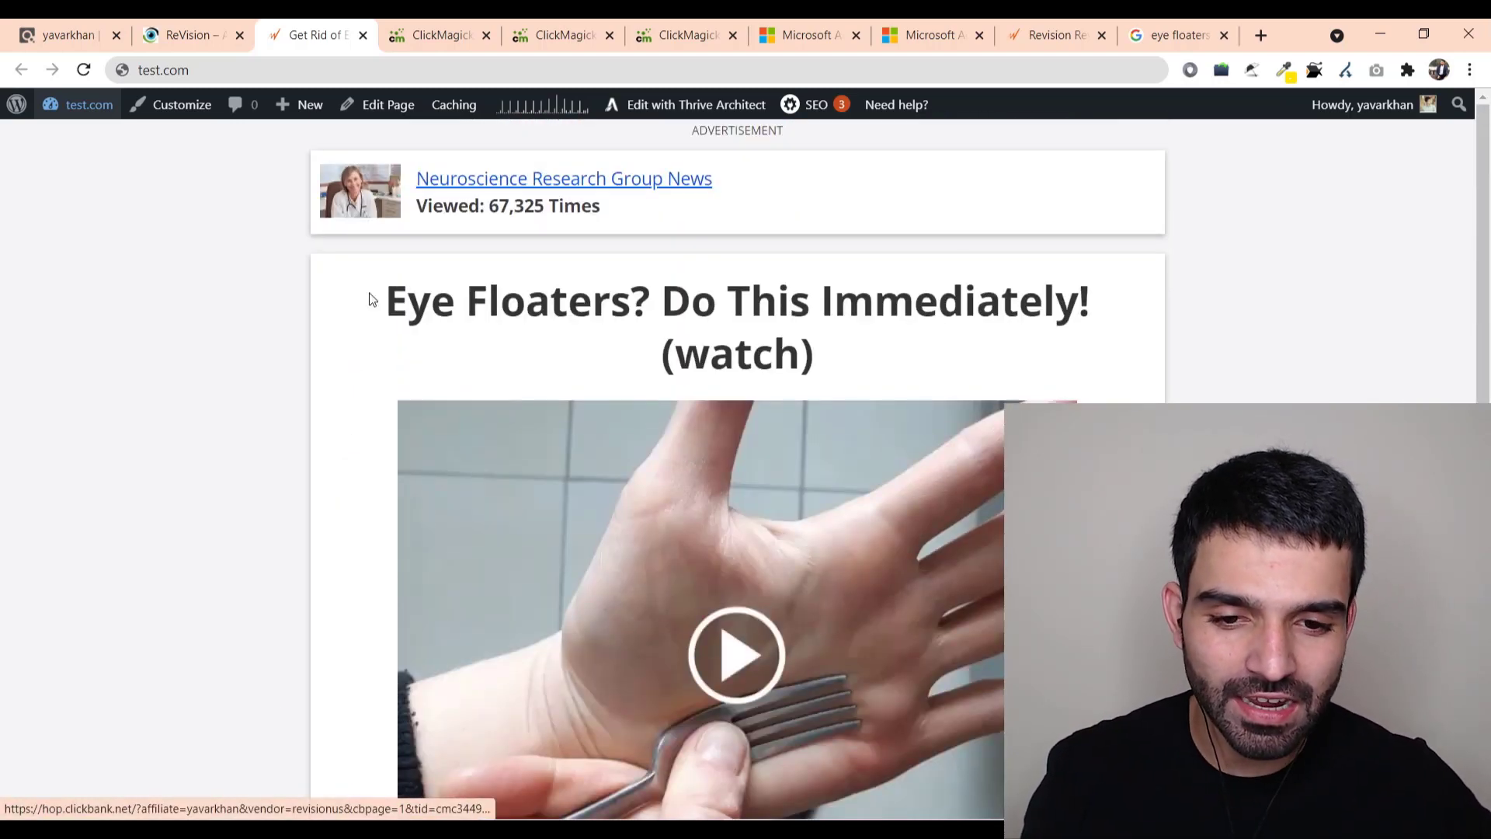
{"action": "scroll", "coordinate": [370, 299], "scroll_direction": "down", "scroll_amount": 5}
{"action": "scroll", "coordinate": [240, 606], "scroll_direction": "up", "scroll_amount": 5}
{"action": "scroll", "coordinate": [1023, 290], "scroll_direction": "down", "scroll_amount": 1}
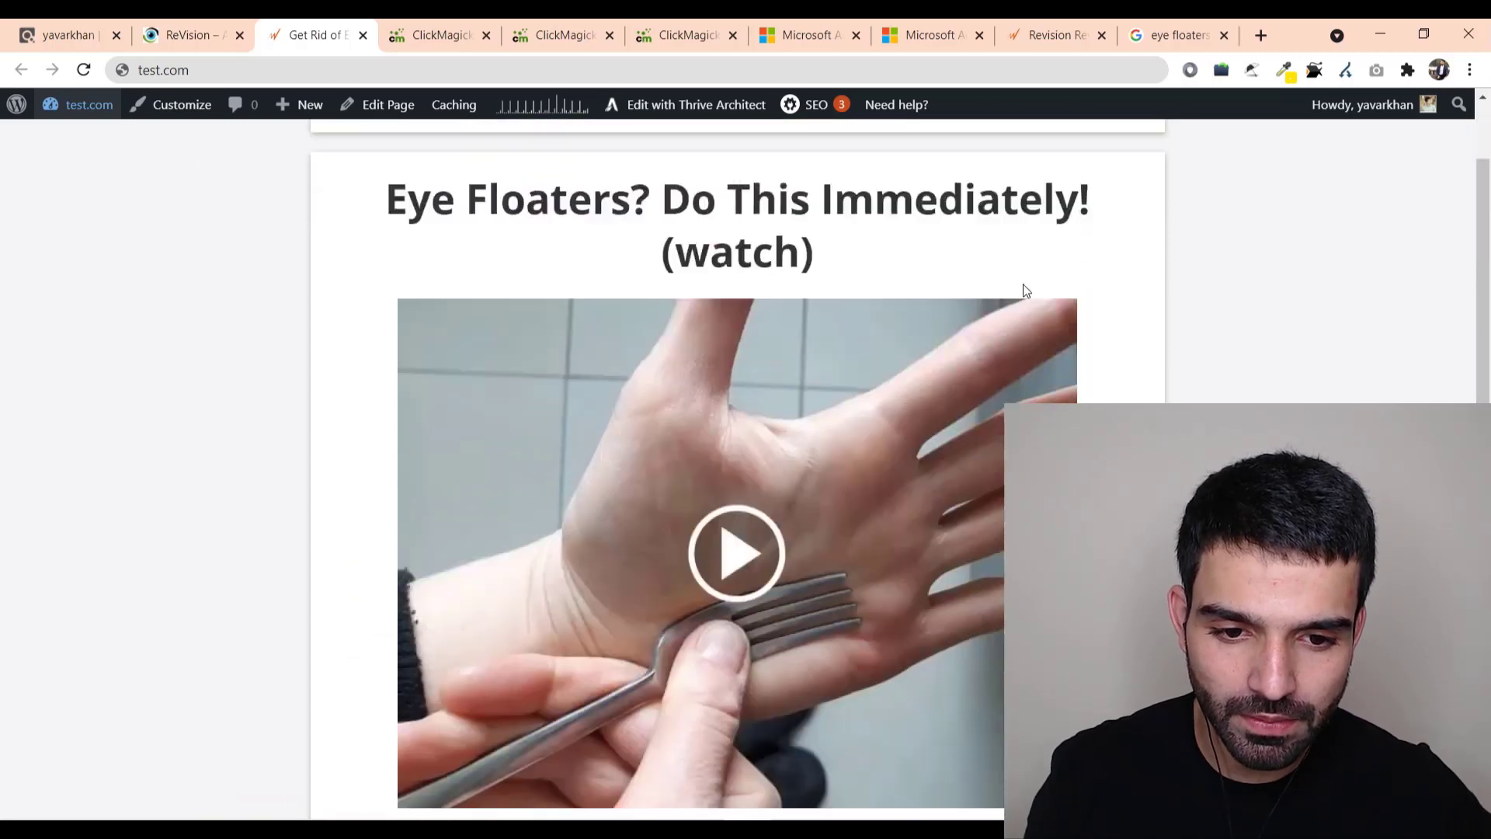
{"action": "scroll", "coordinate": [622, 510], "scroll_direction": "down", "scroll_amount": 5}
{"action": "scroll", "coordinate": [349, 296], "scroll_direction": "up", "scroll_amount": 6}
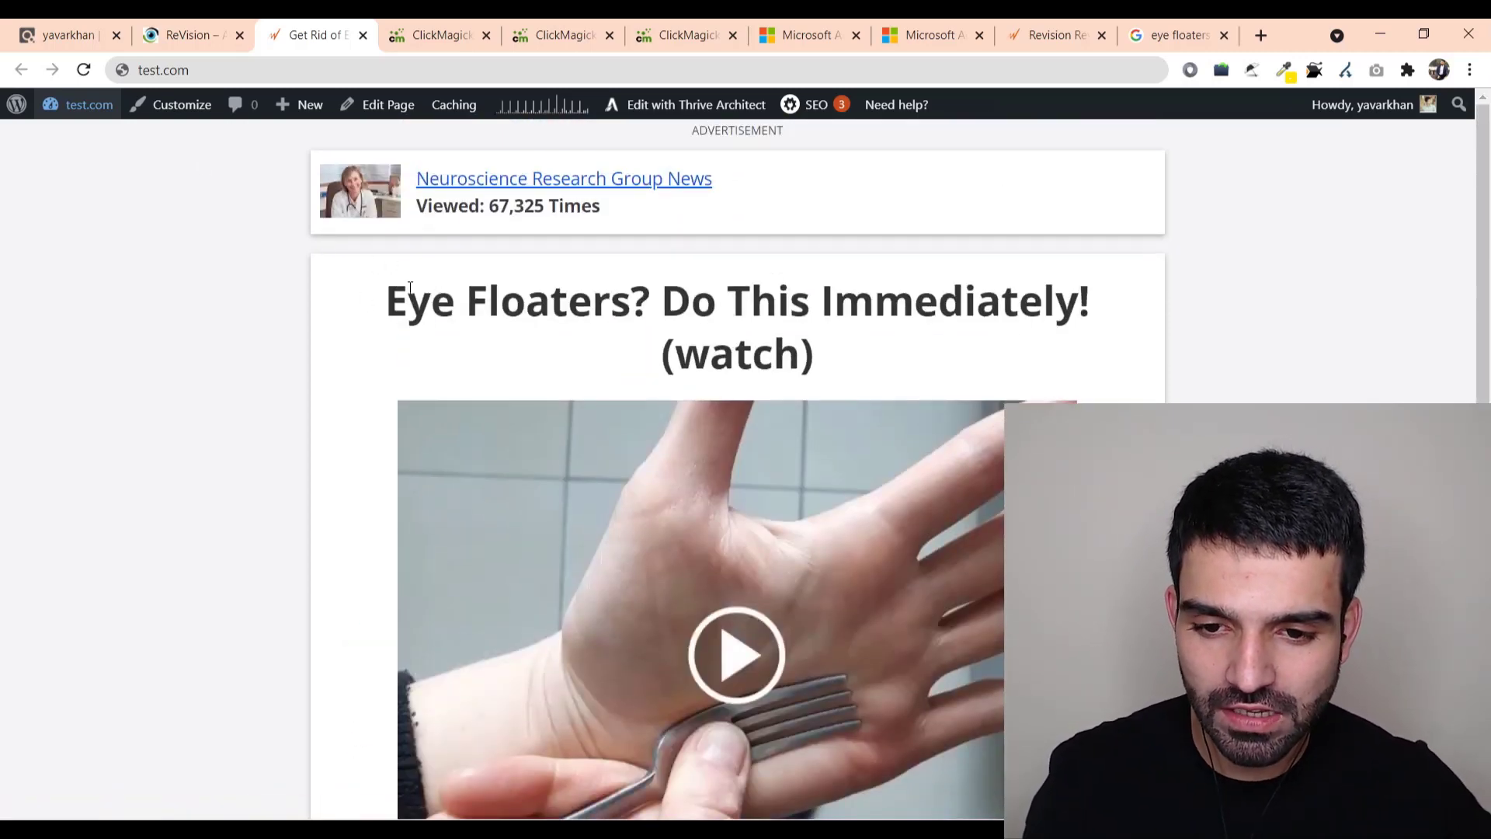
Switch the Google search for eye floaters from images to all results, and search for "blurry eyes"
{"action": "left_click", "coordinate": [1177, 35]}
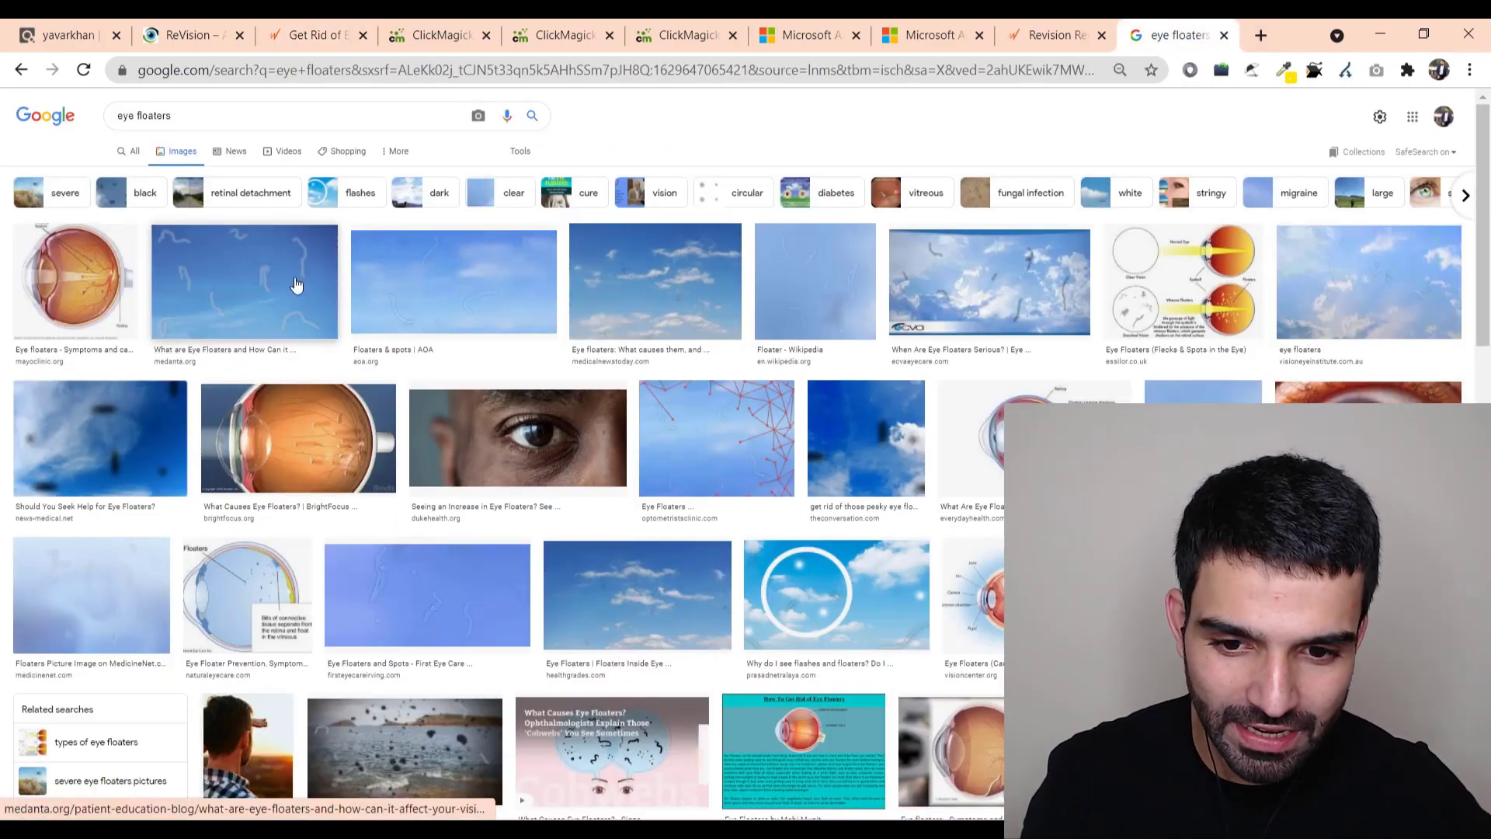
{"action": "left_click", "coordinate": [127, 150]}
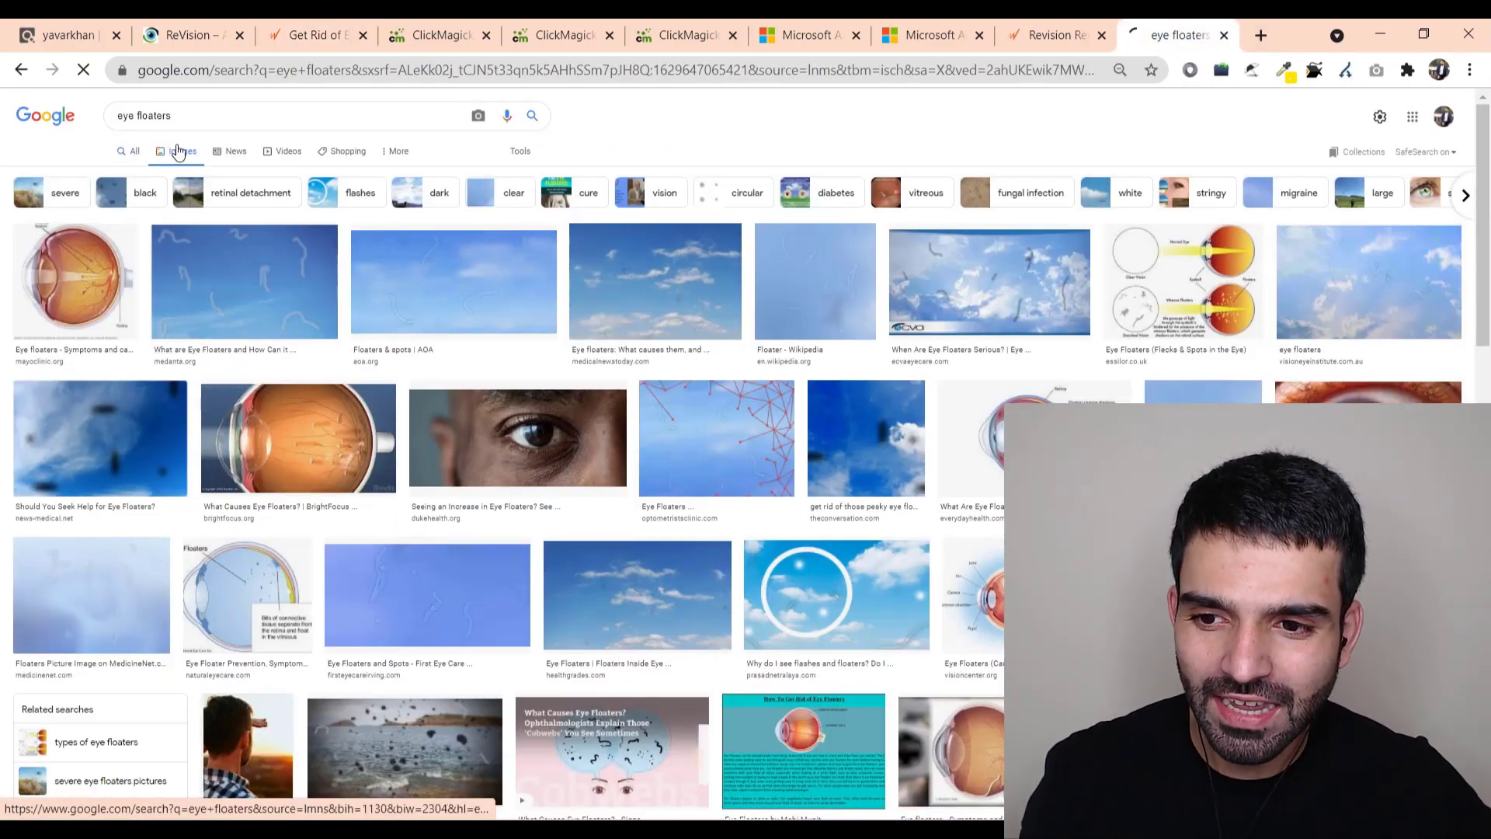
{"action": "triple_click", "coordinate": [204, 123]}
{"action": "type", "text": "bl"}
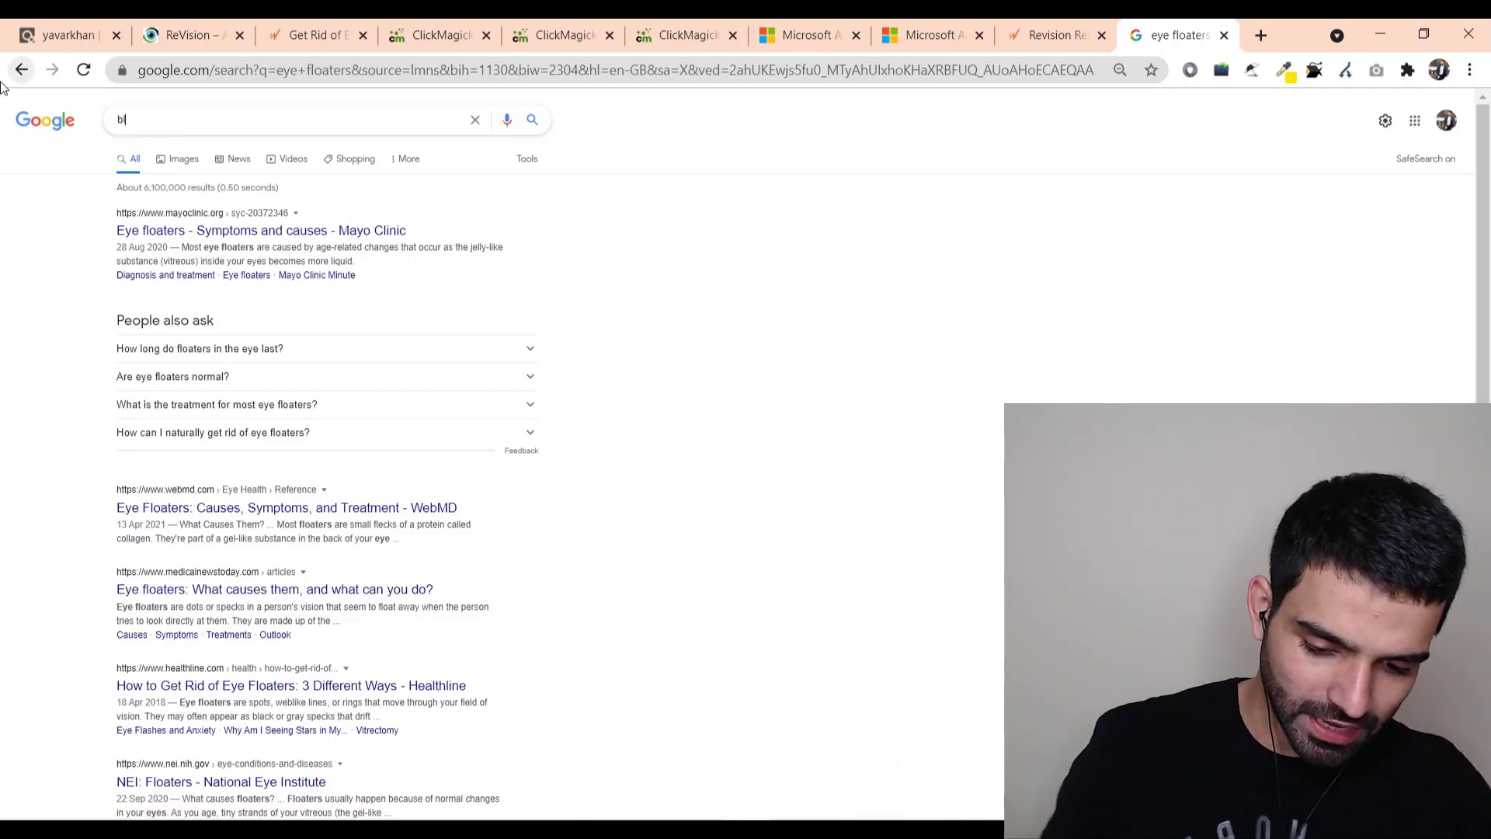
{"action": "type", "text": "urry ey"}
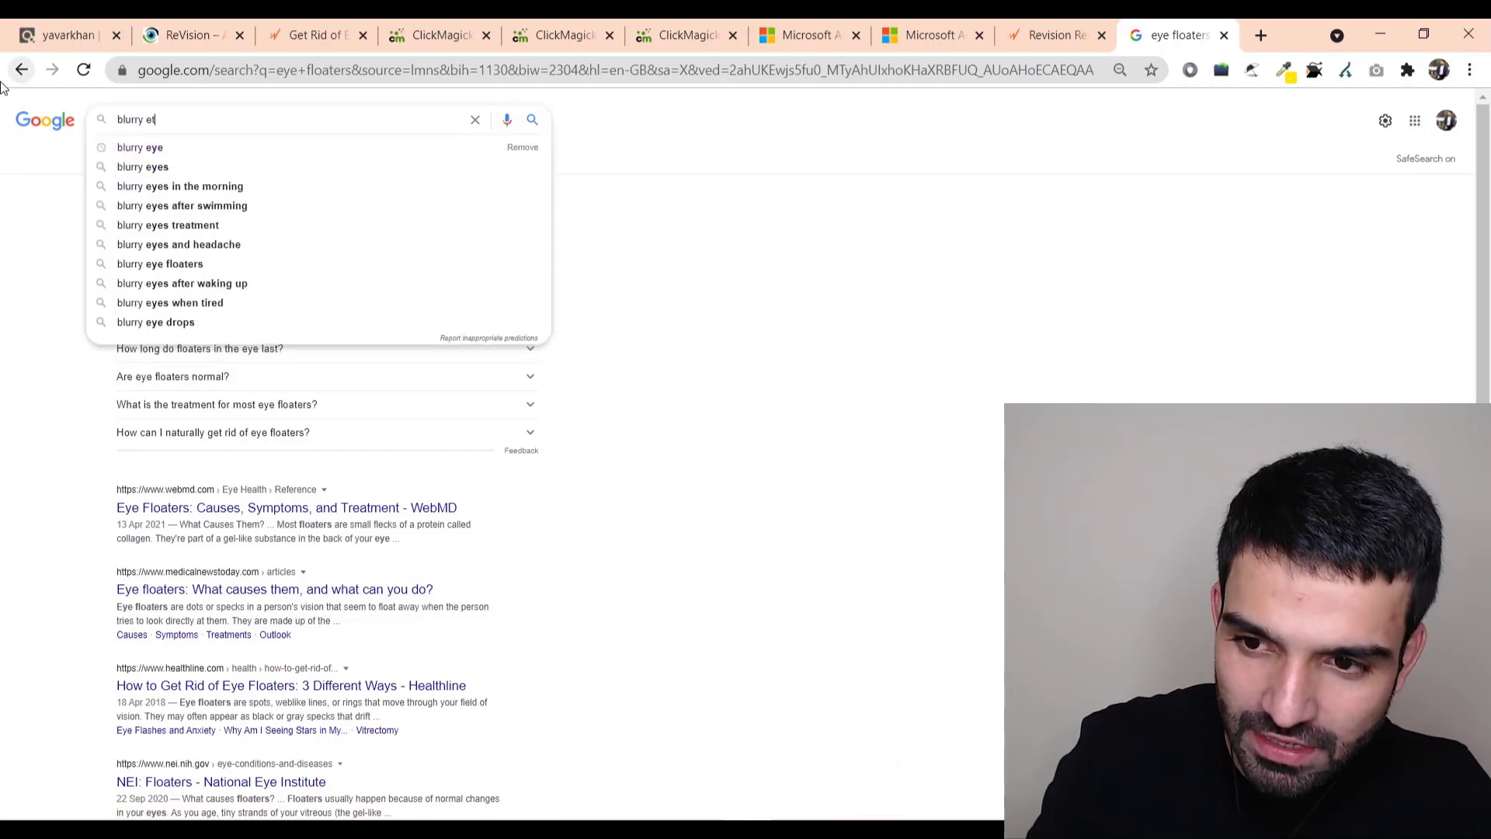
{"action": "type", "text": "es"}
{"action": "key", "text": "Return"}
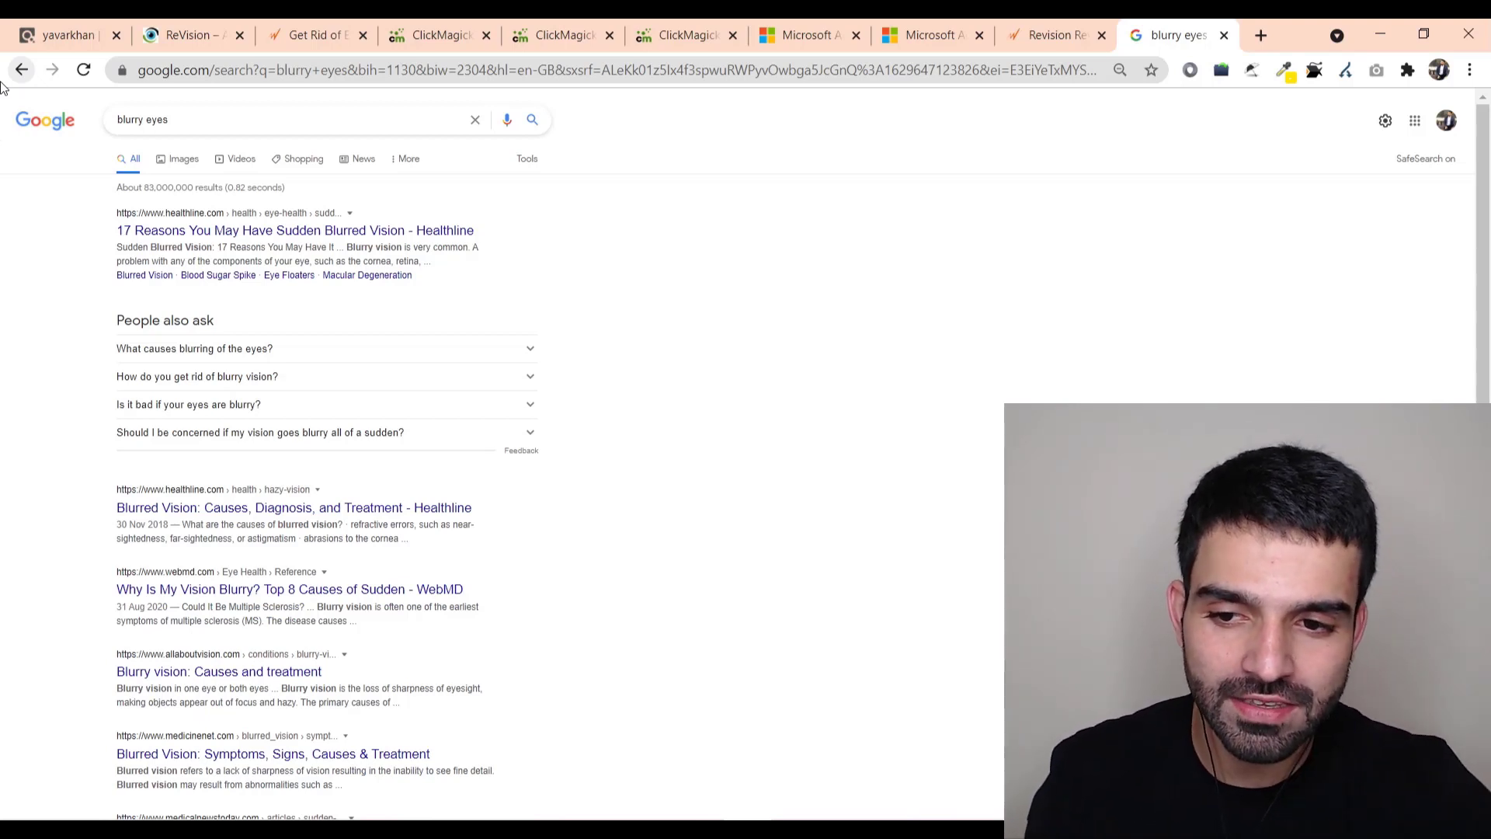
Go back to the eye floaters search results and return to the eye floaters landing page
{"action": "left_click", "coordinate": [21, 69]}
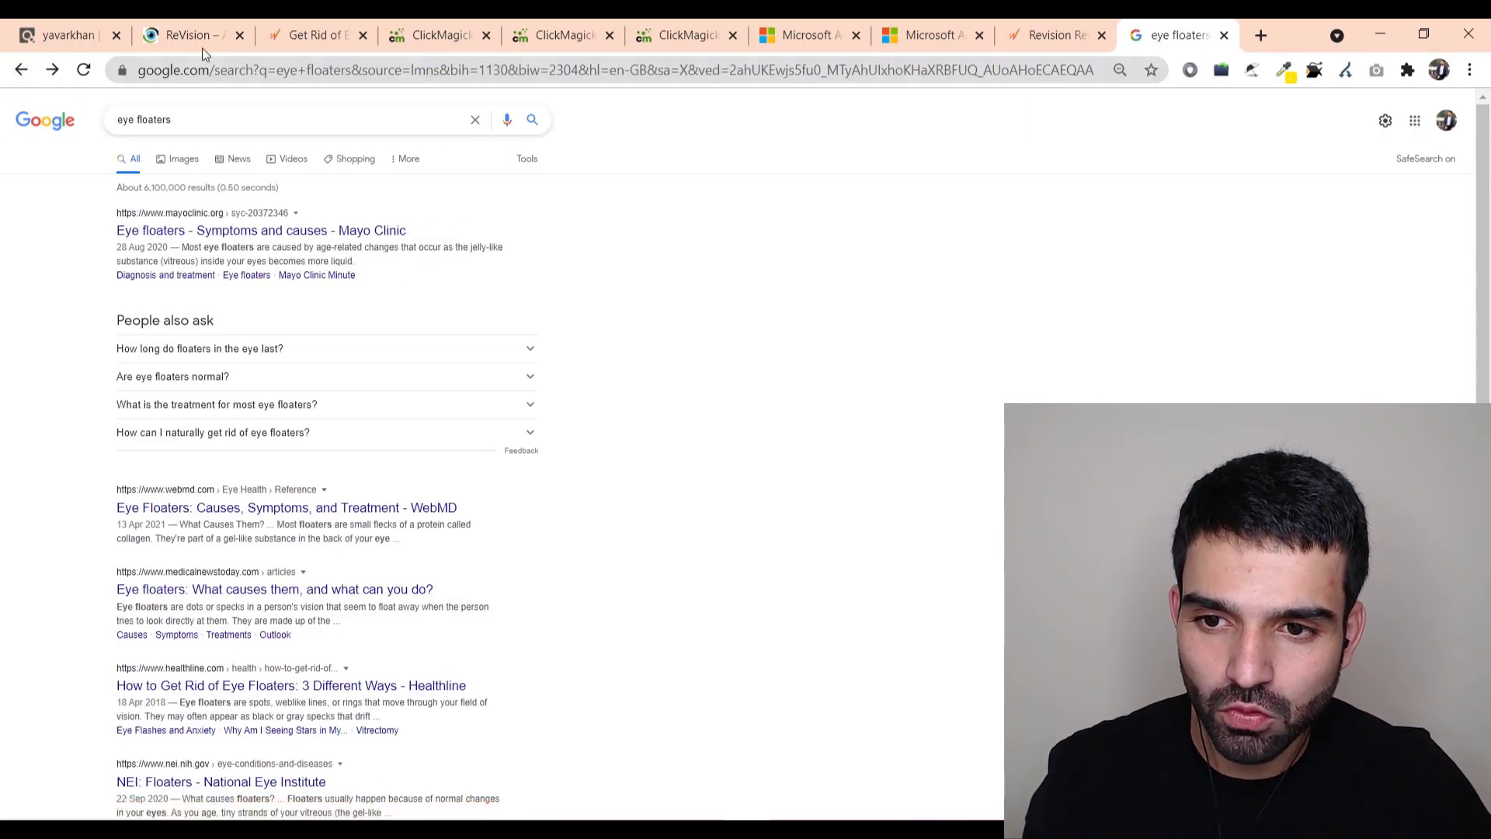
{"action": "left_click", "coordinate": [315, 35]}
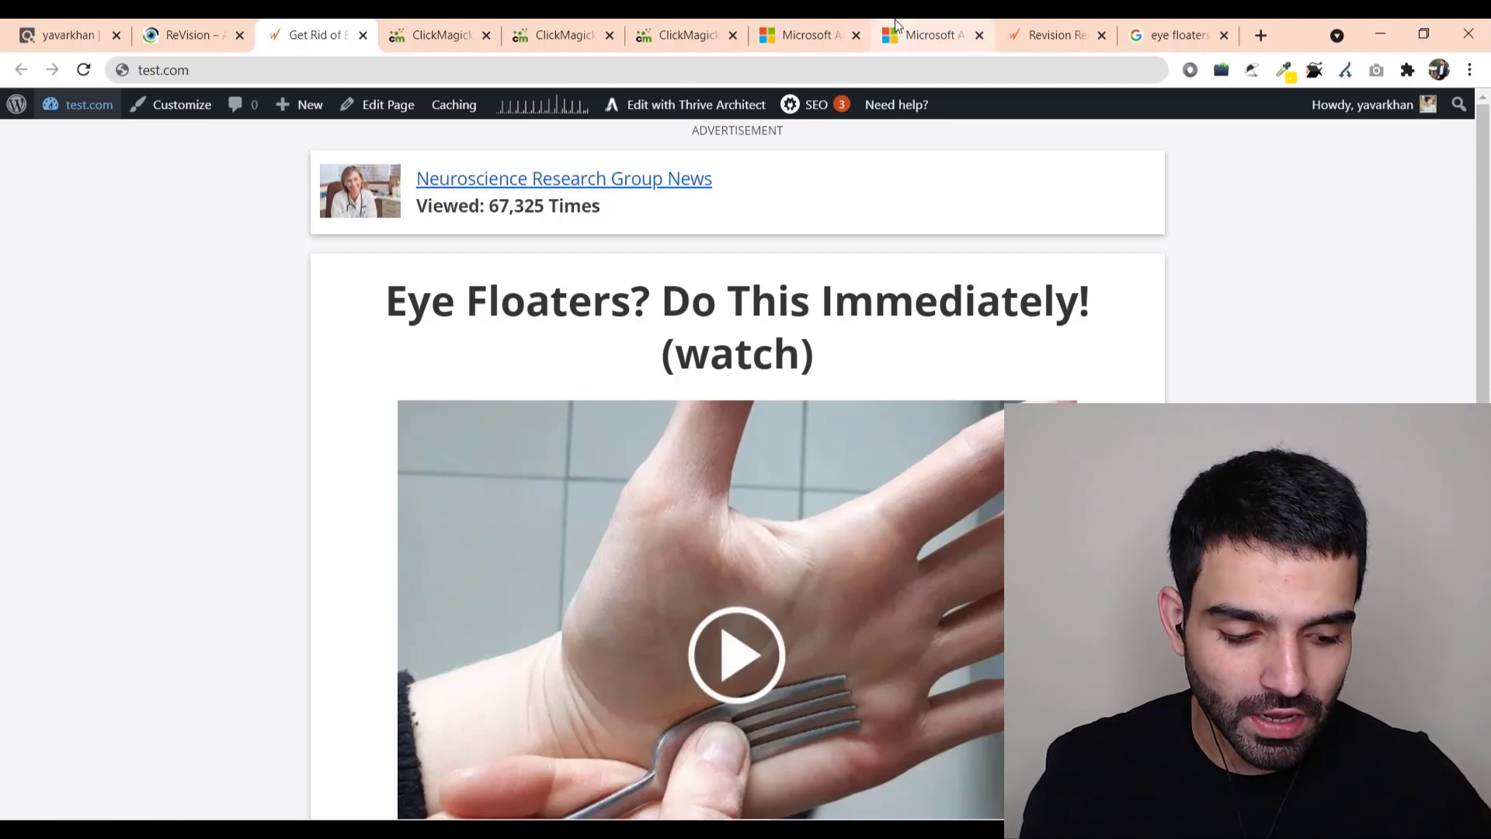
Switch to Microsoft Advertising and check the average CPC of the "Suffering From Eye Floaters?" ad in the Vision floaters AG 2 ad group
{"action": "left_click", "coordinate": [808, 35]}
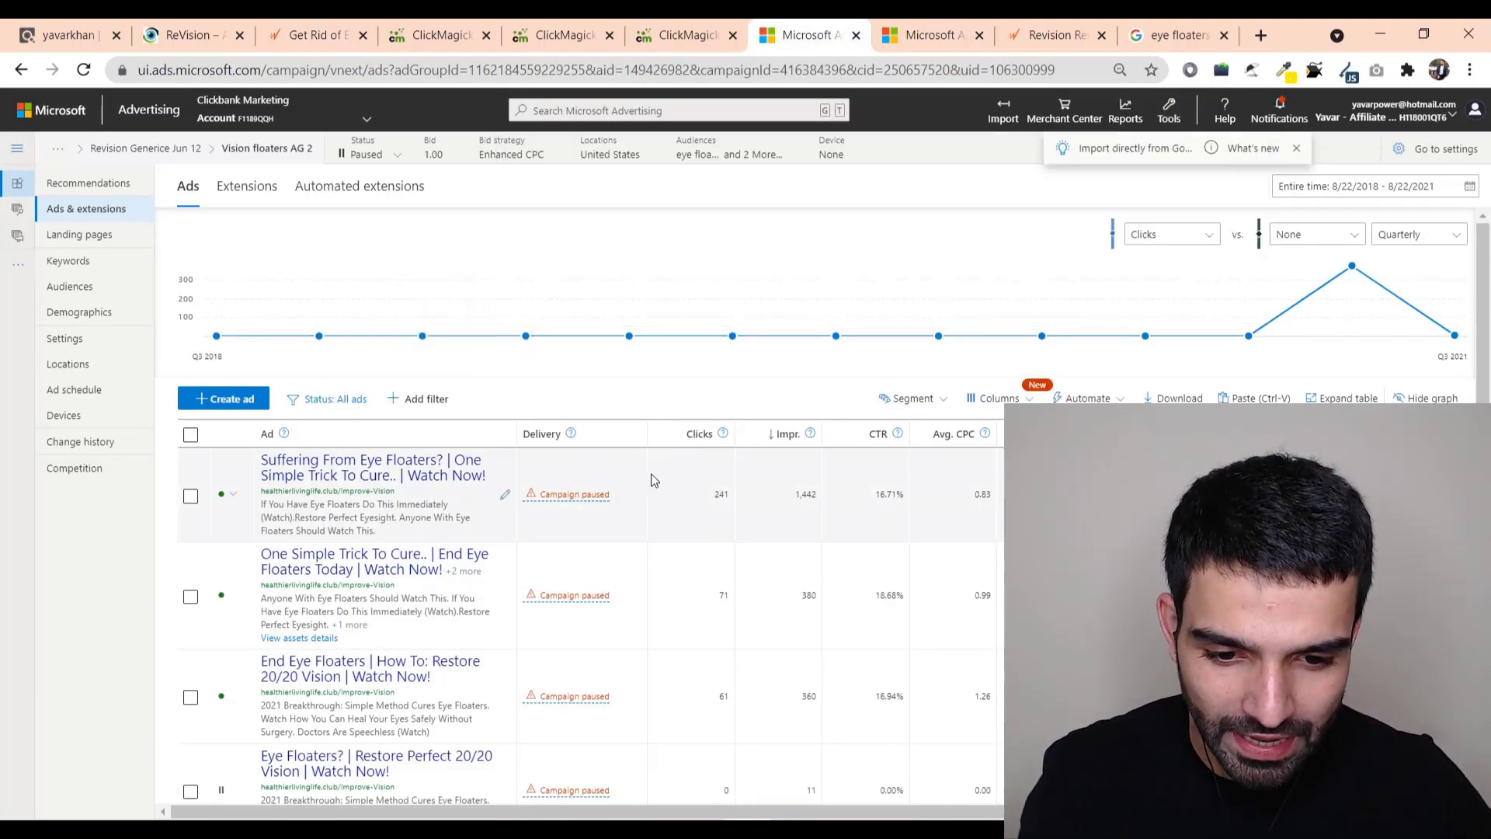
{"action": "scroll", "coordinate": [267, 466], "scroll_direction": "down", "scroll_amount": 1}
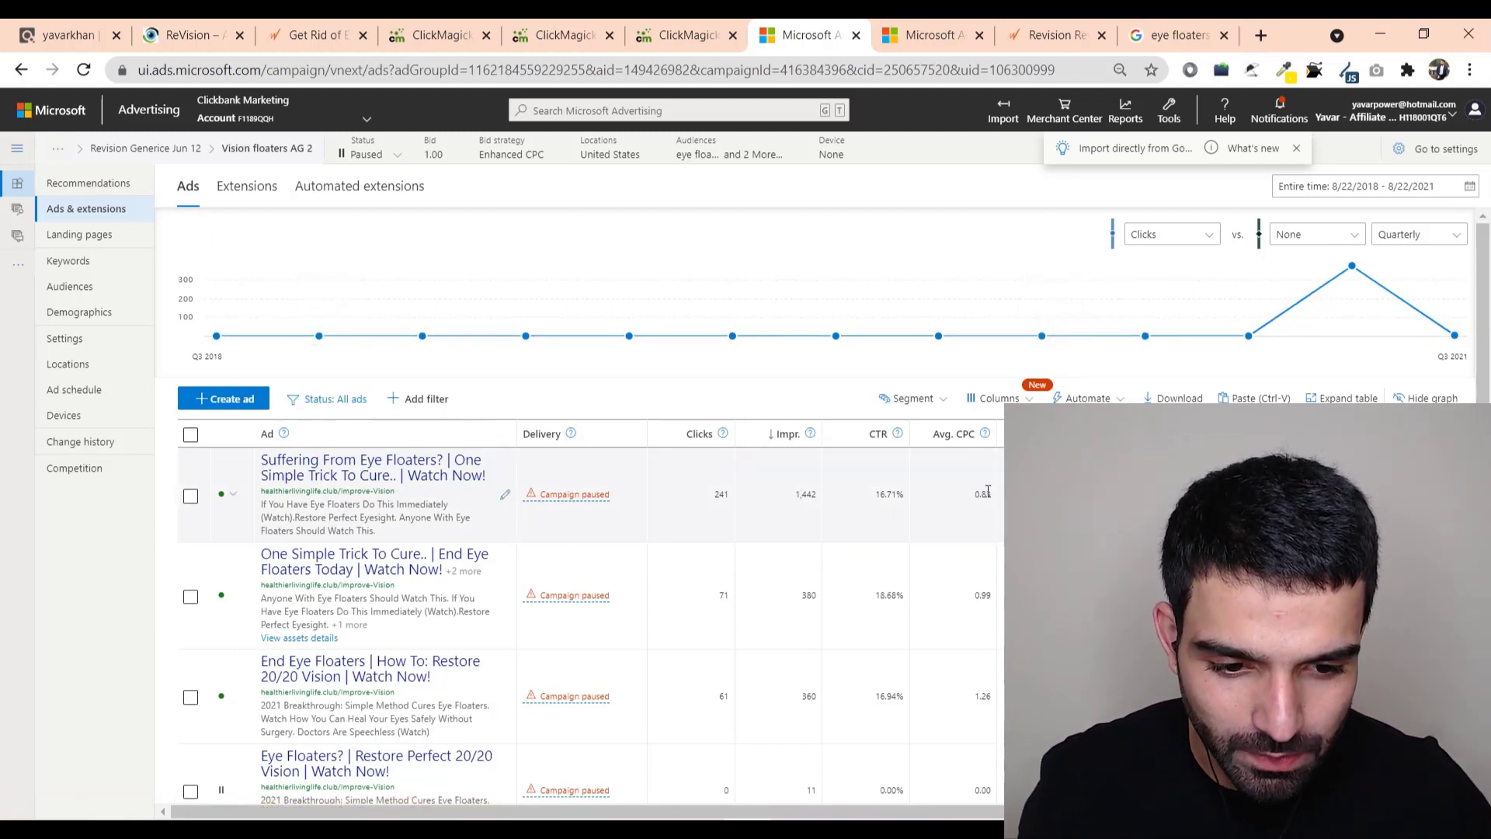
{"action": "left_click_drag", "start_coordinate": [974, 498], "coordinate": [992, 494]}
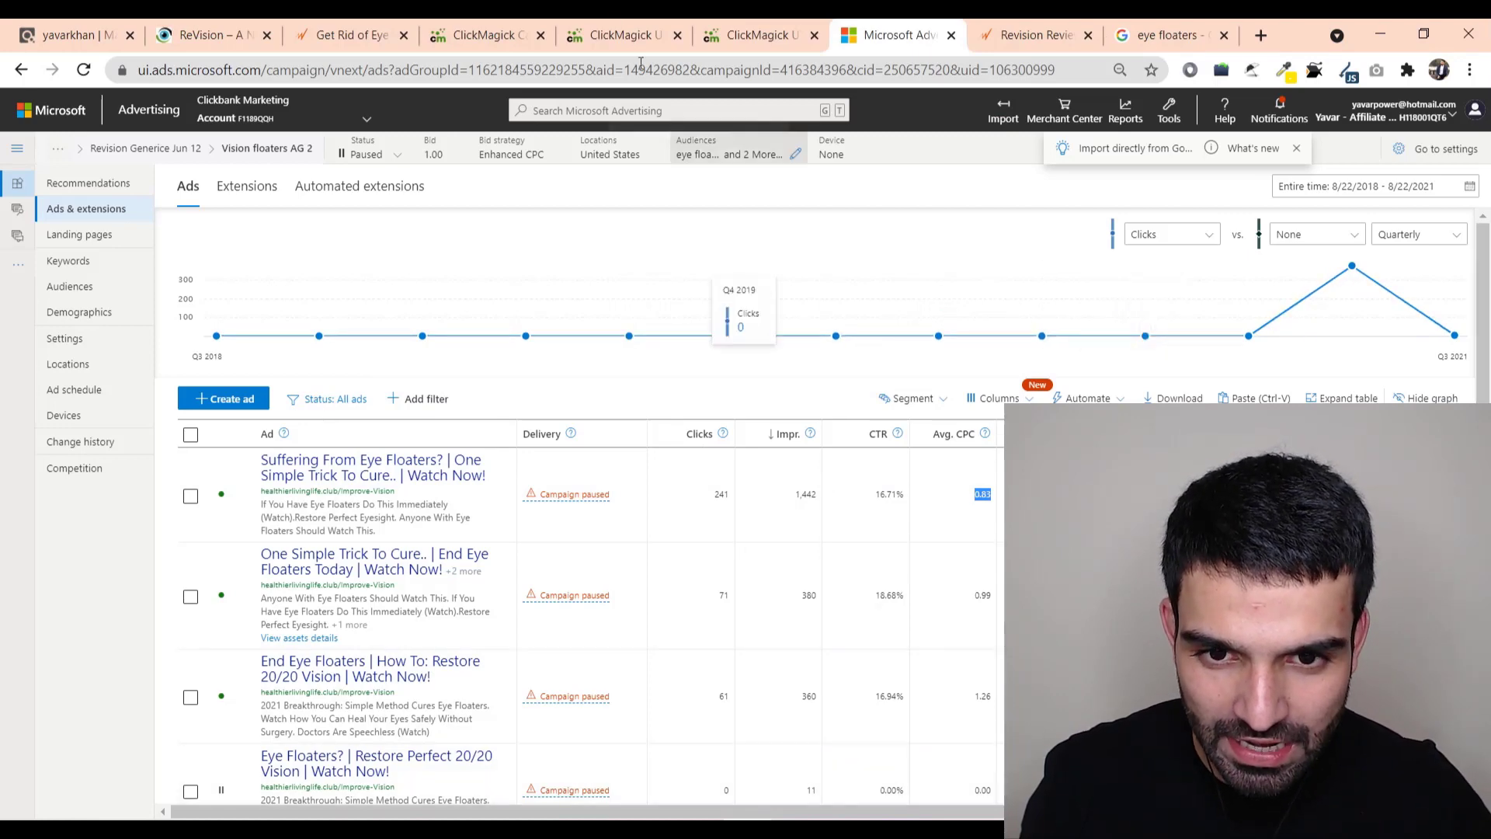
Switch to ClickMagick, view the June 2021 campaign stats, and open the UTM Performance report broken down by content
{"action": "left_click", "coordinate": [501, 32]}
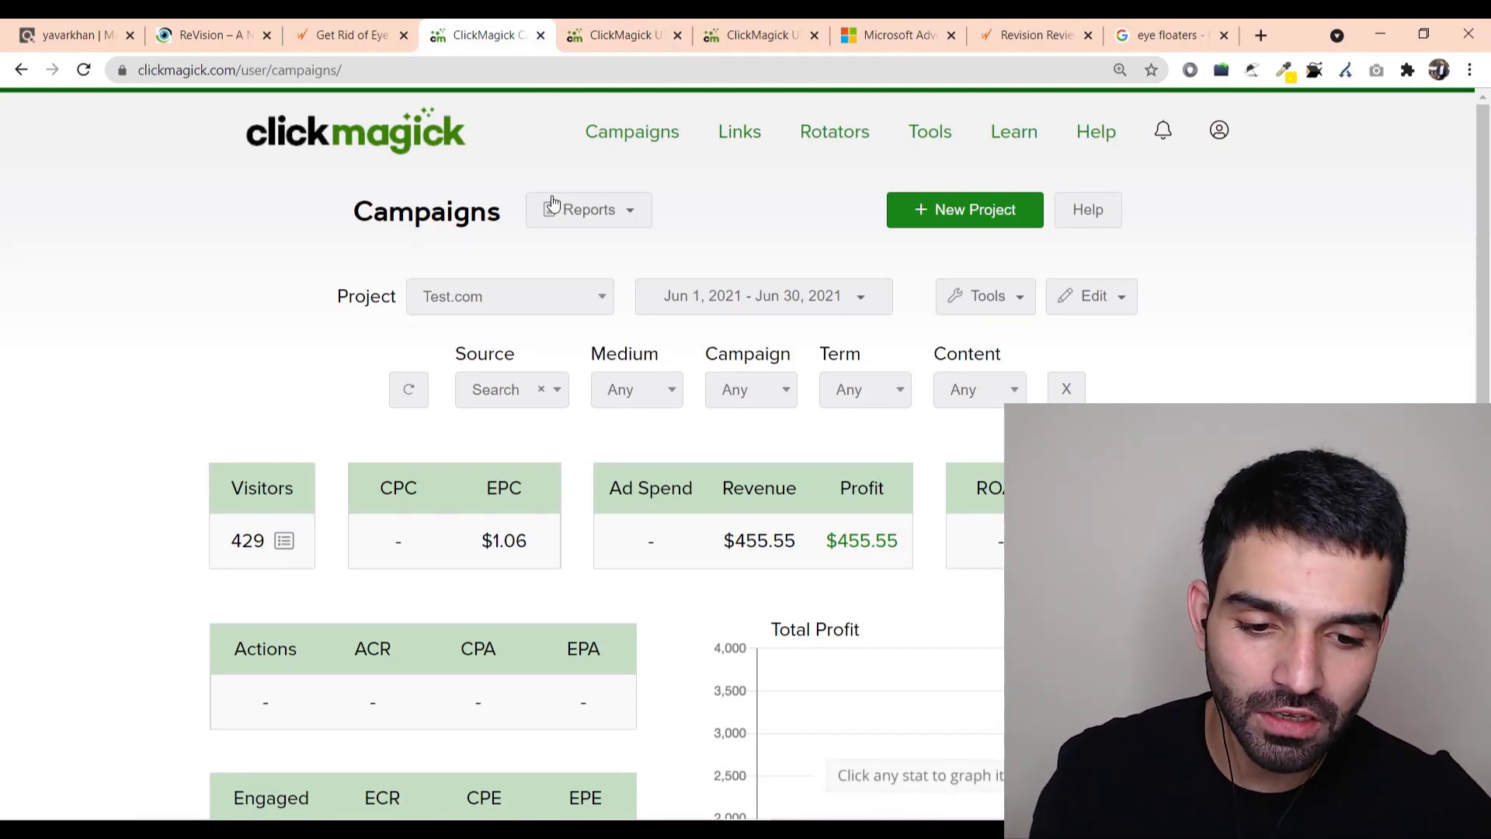
{"action": "left_click", "coordinate": [587, 33]}
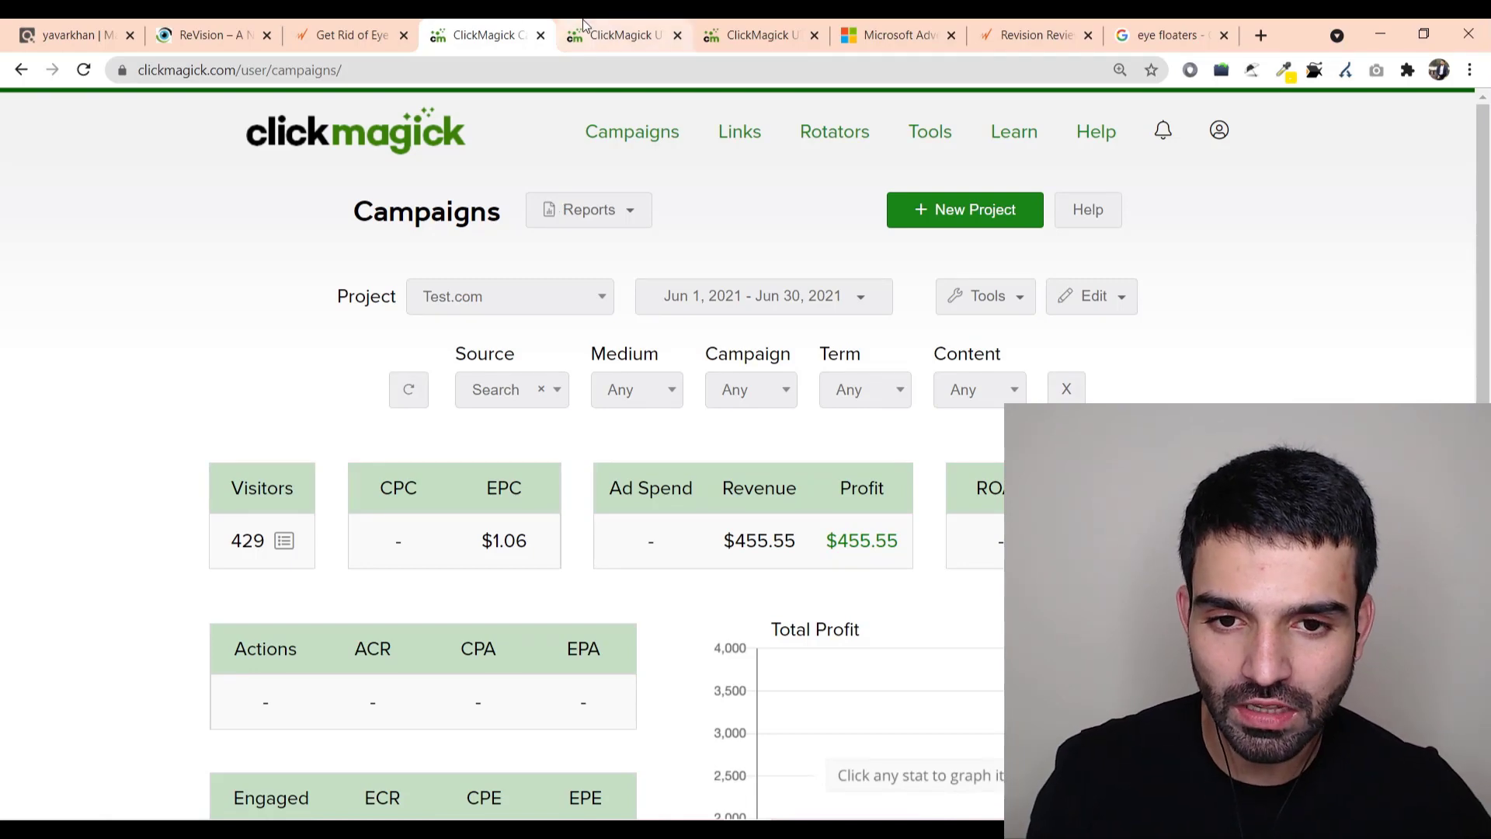
{"action": "scroll", "coordinate": [371, 447], "scroll_direction": "up", "scroll_amount": 3}
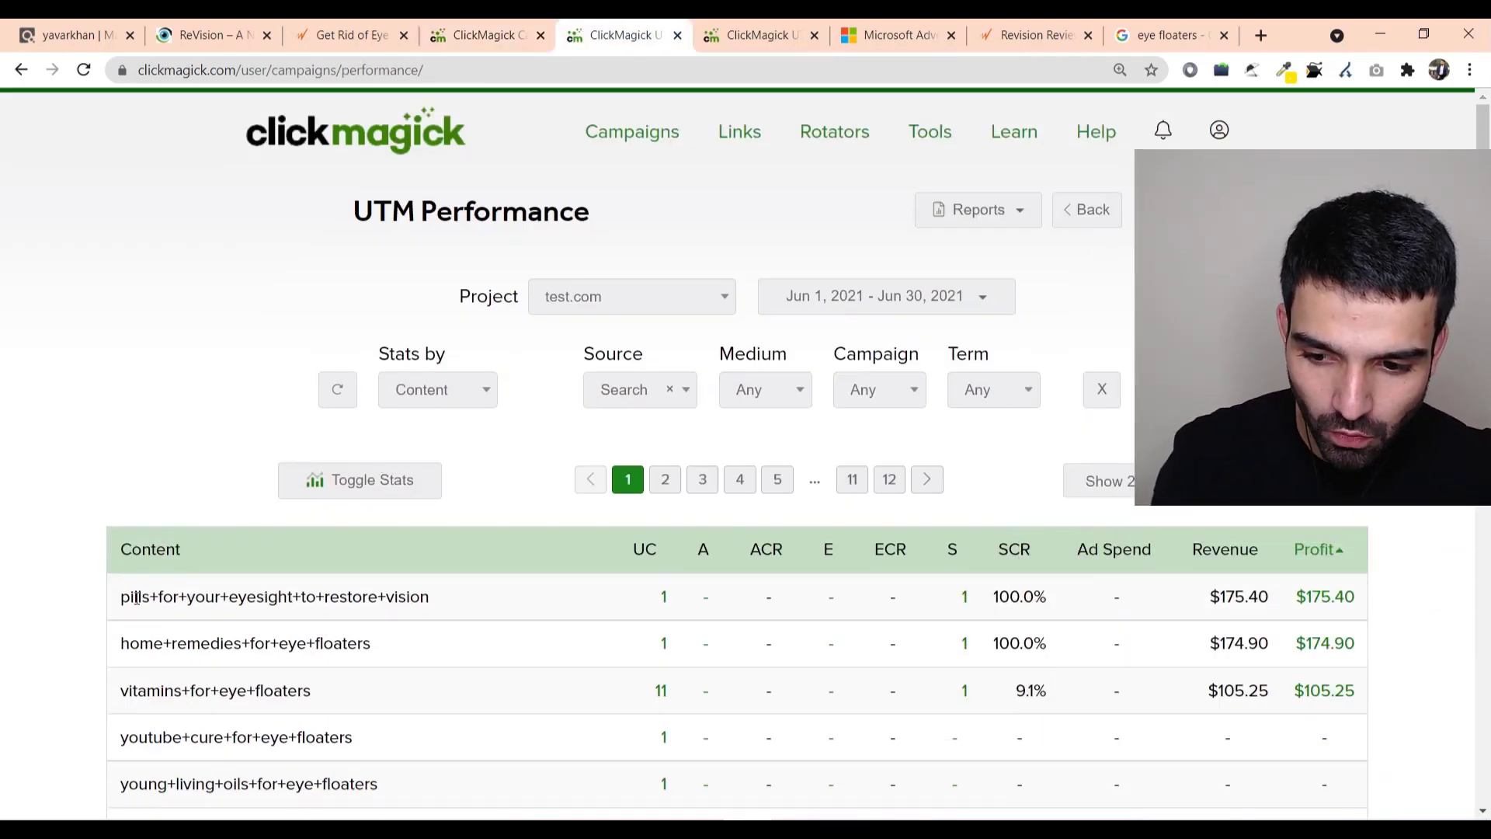
Examine the revenue of the eyesight pills, eye floaters home remedies and eye floaters vitamins queries in the content report
{"action": "left_click_drag", "start_coordinate": [117, 597], "coordinate": [443, 616]}
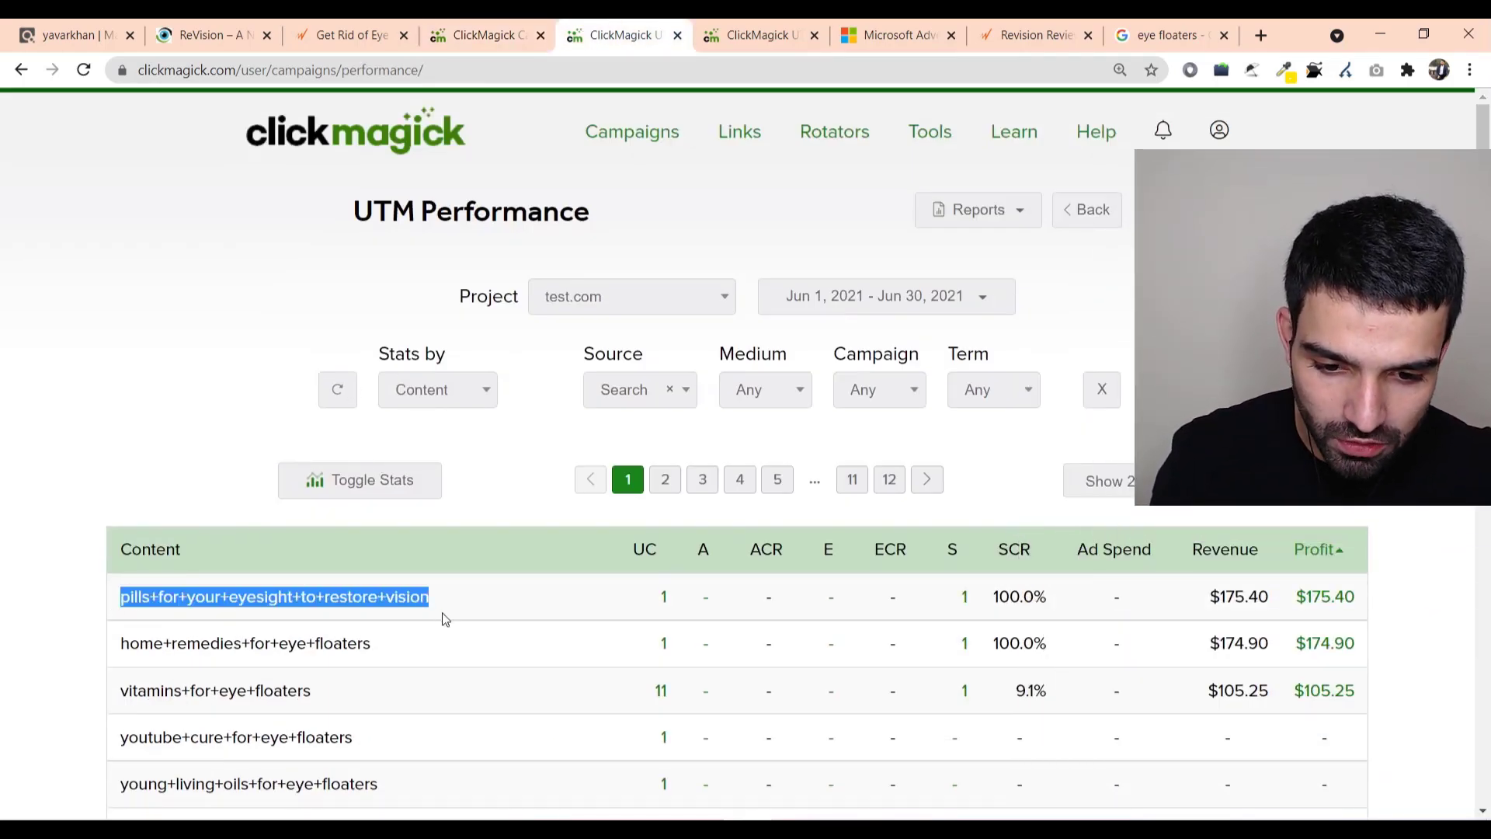
{"action": "left_click_drag", "start_coordinate": [1226, 598], "coordinate": [1258, 598]}
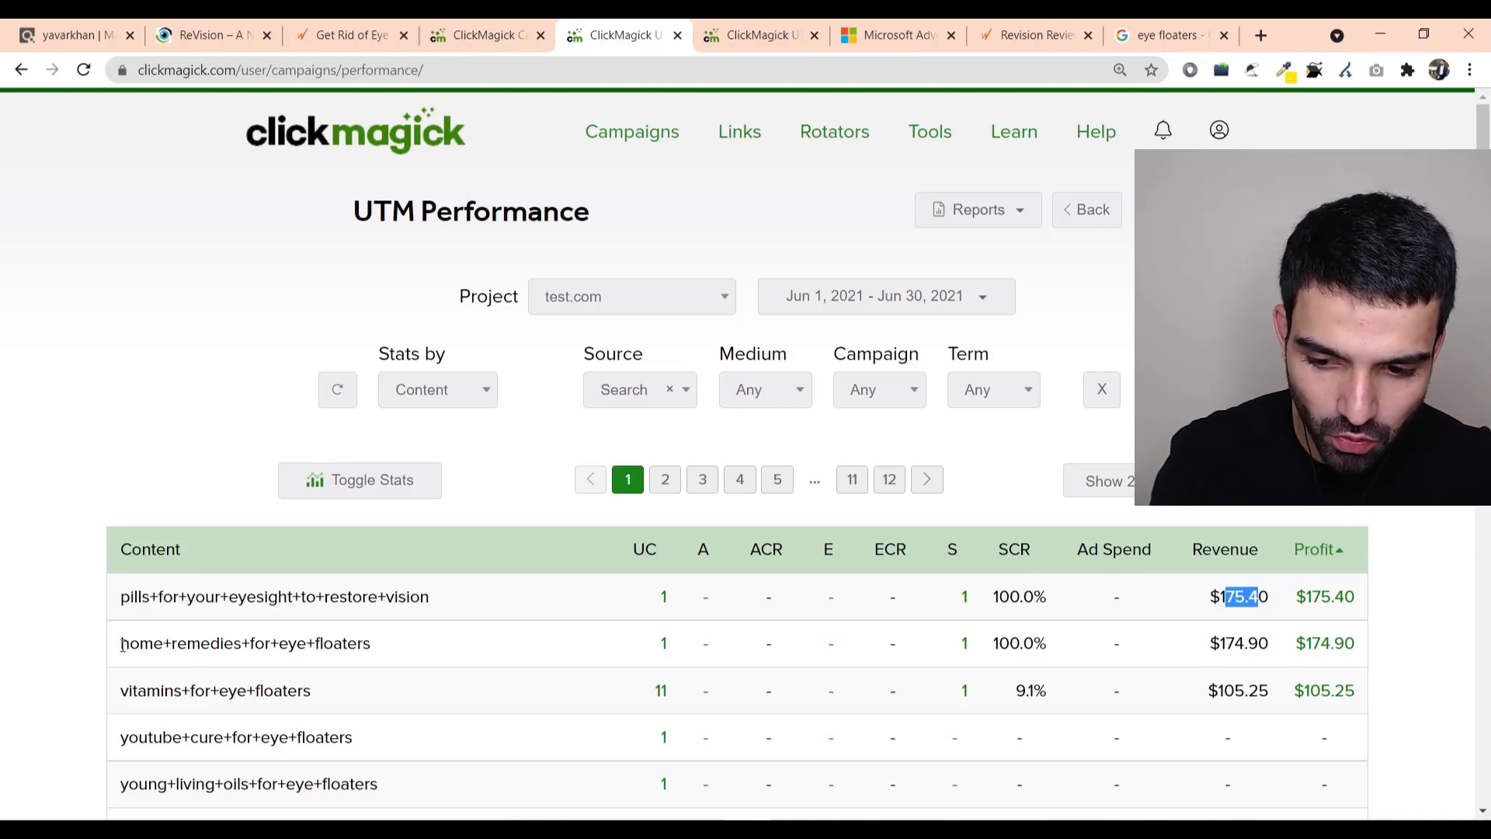
{"action": "left_click_drag", "start_coordinate": [122, 645], "coordinate": [388, 648]}
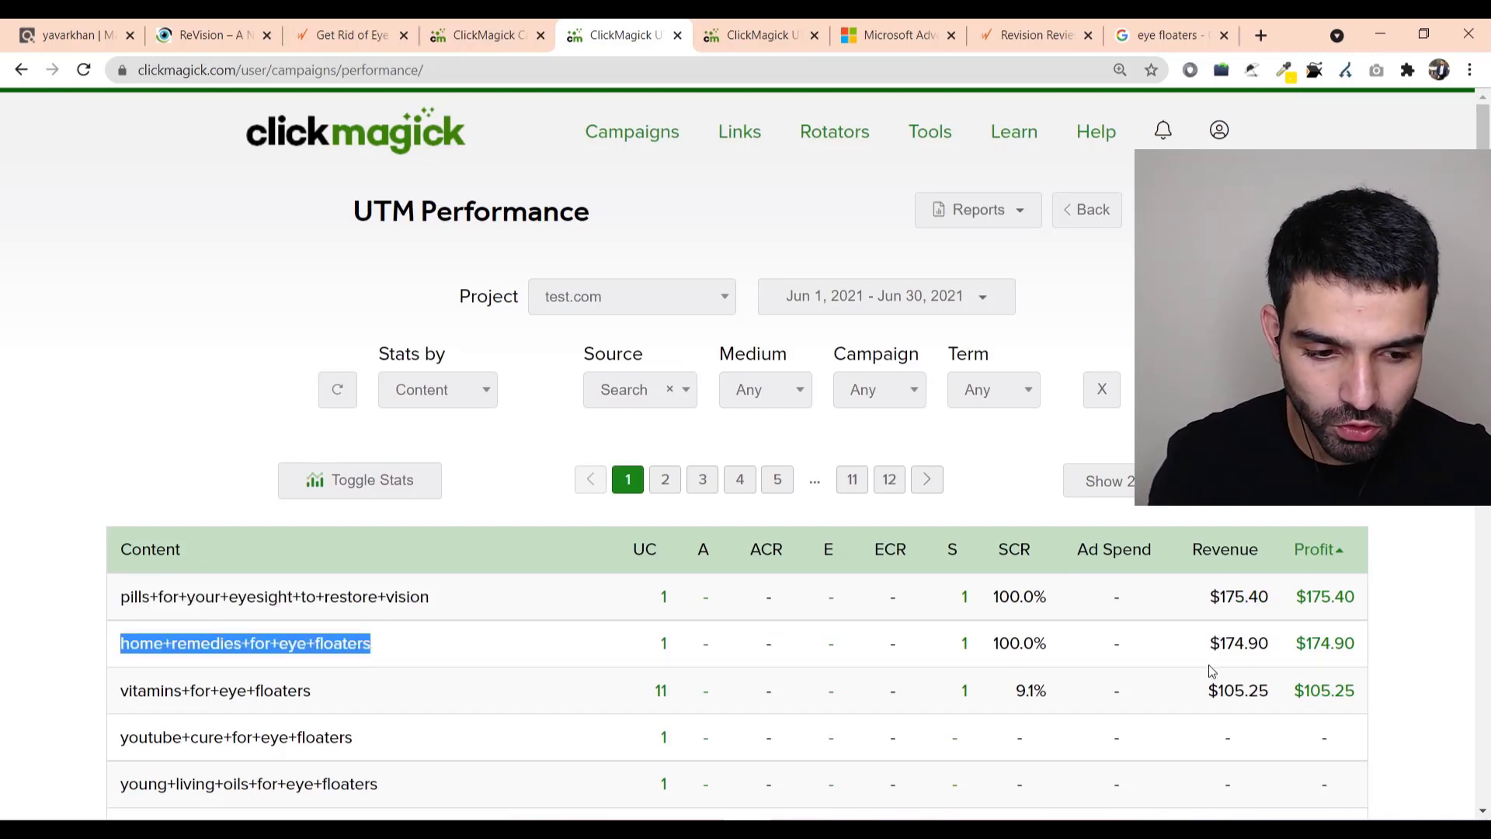
{"action": "left_click_drag", "start_coordinate": [1221, 643], "coordinate": [1268, 644]}
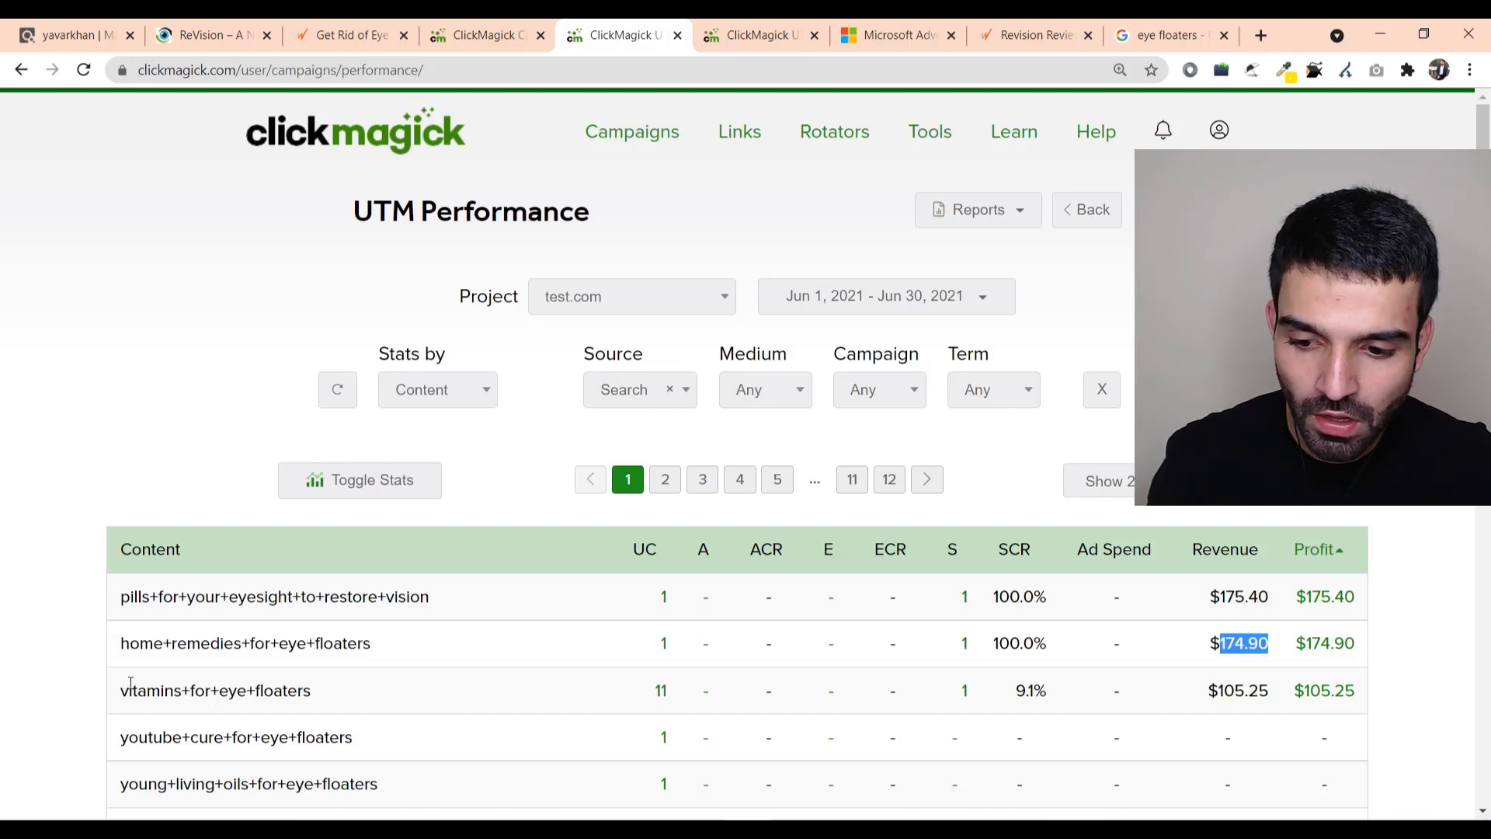
{"action": "left_click_drag", "start_coordinate": [130, 684], "coordinate": [312, 690]}
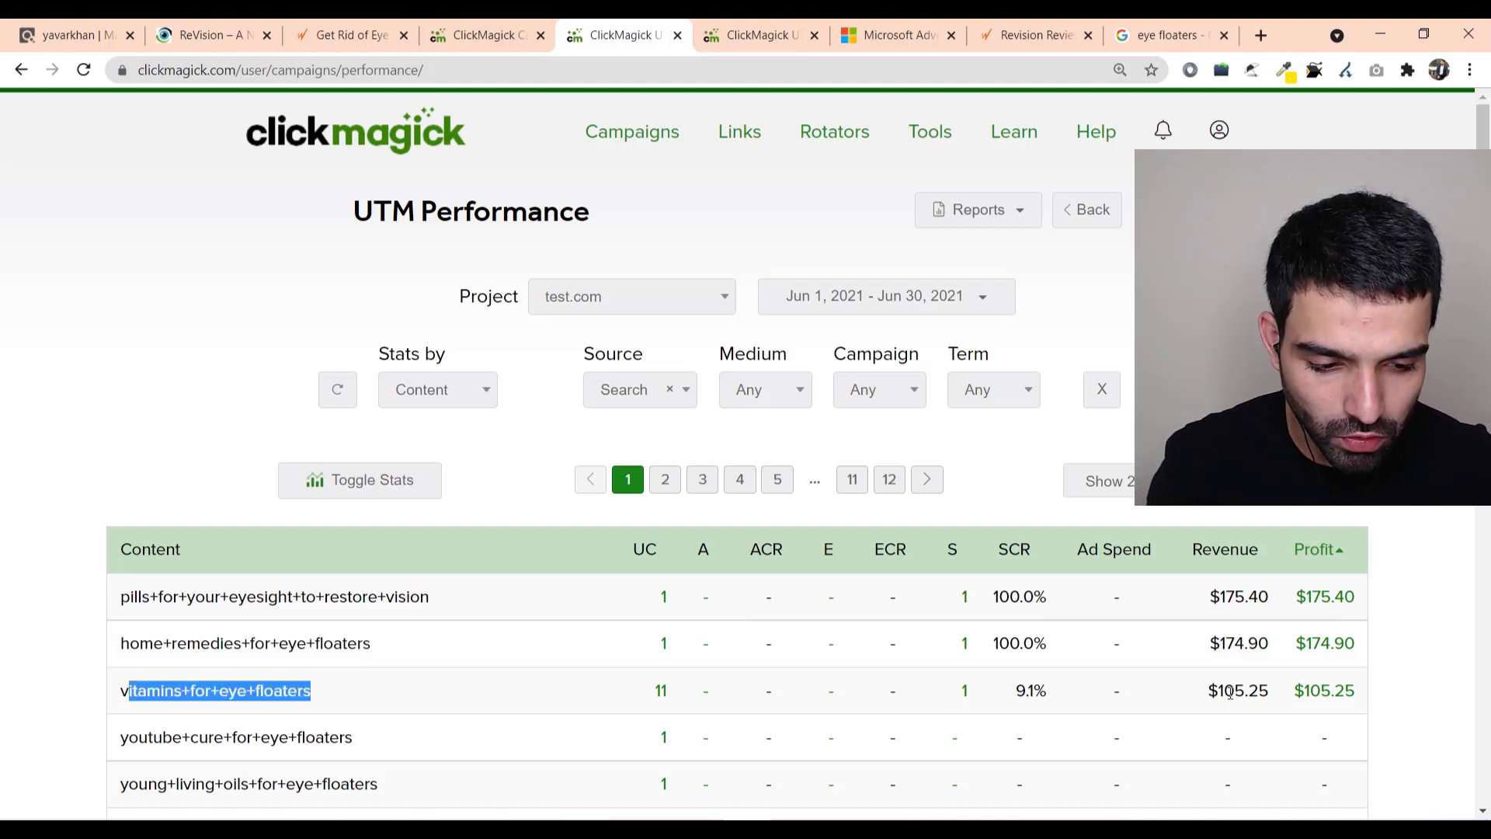
{"action": "left_click_drag", "start_coordinate": [1218, 690], "coordinate": [1260, 690]}
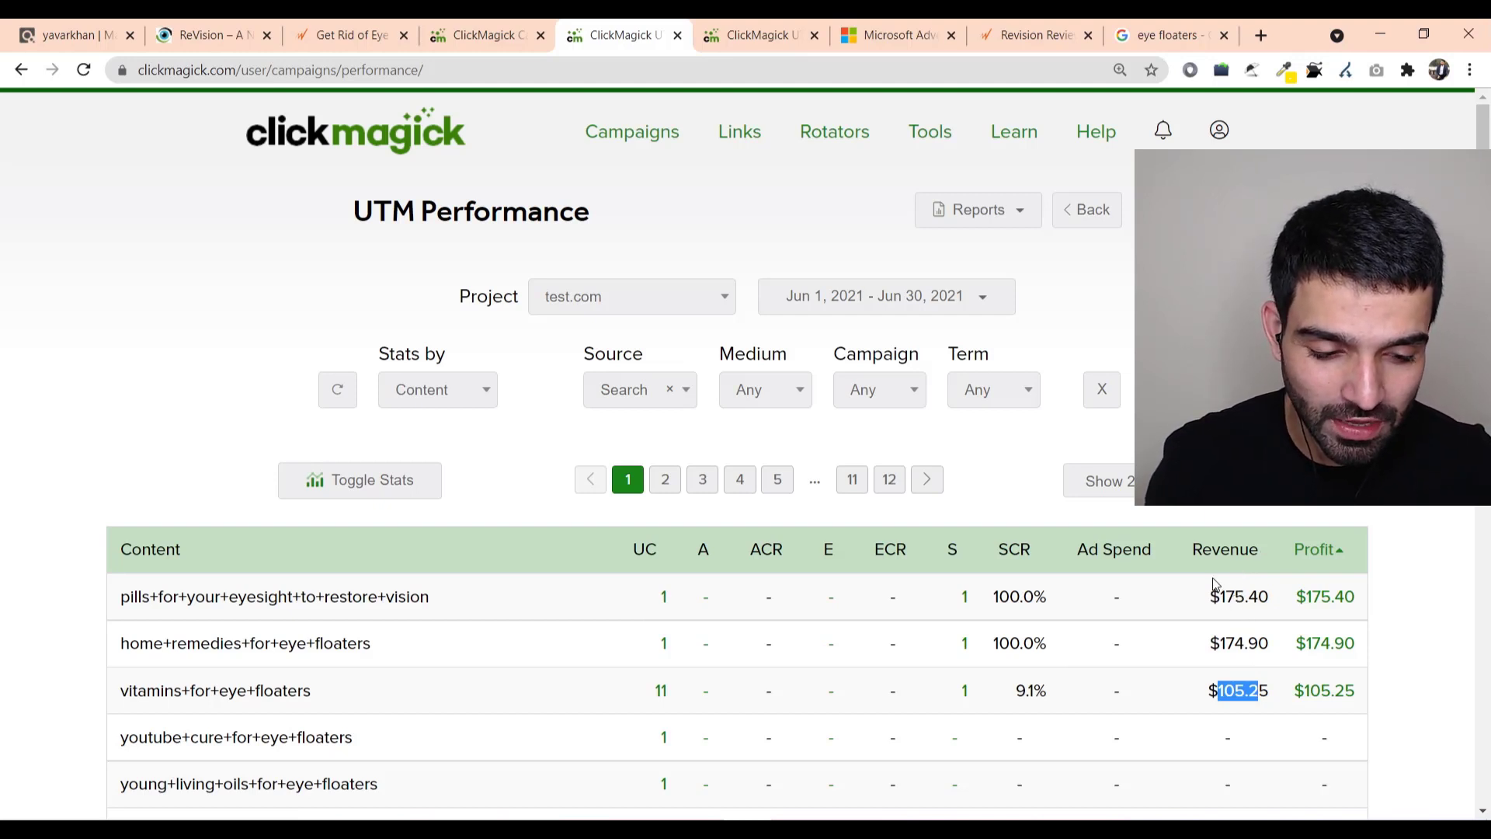
{"action": "left_click_drag", "start_coordinate": [1219, 596], "coordinate": [1268, 596]}
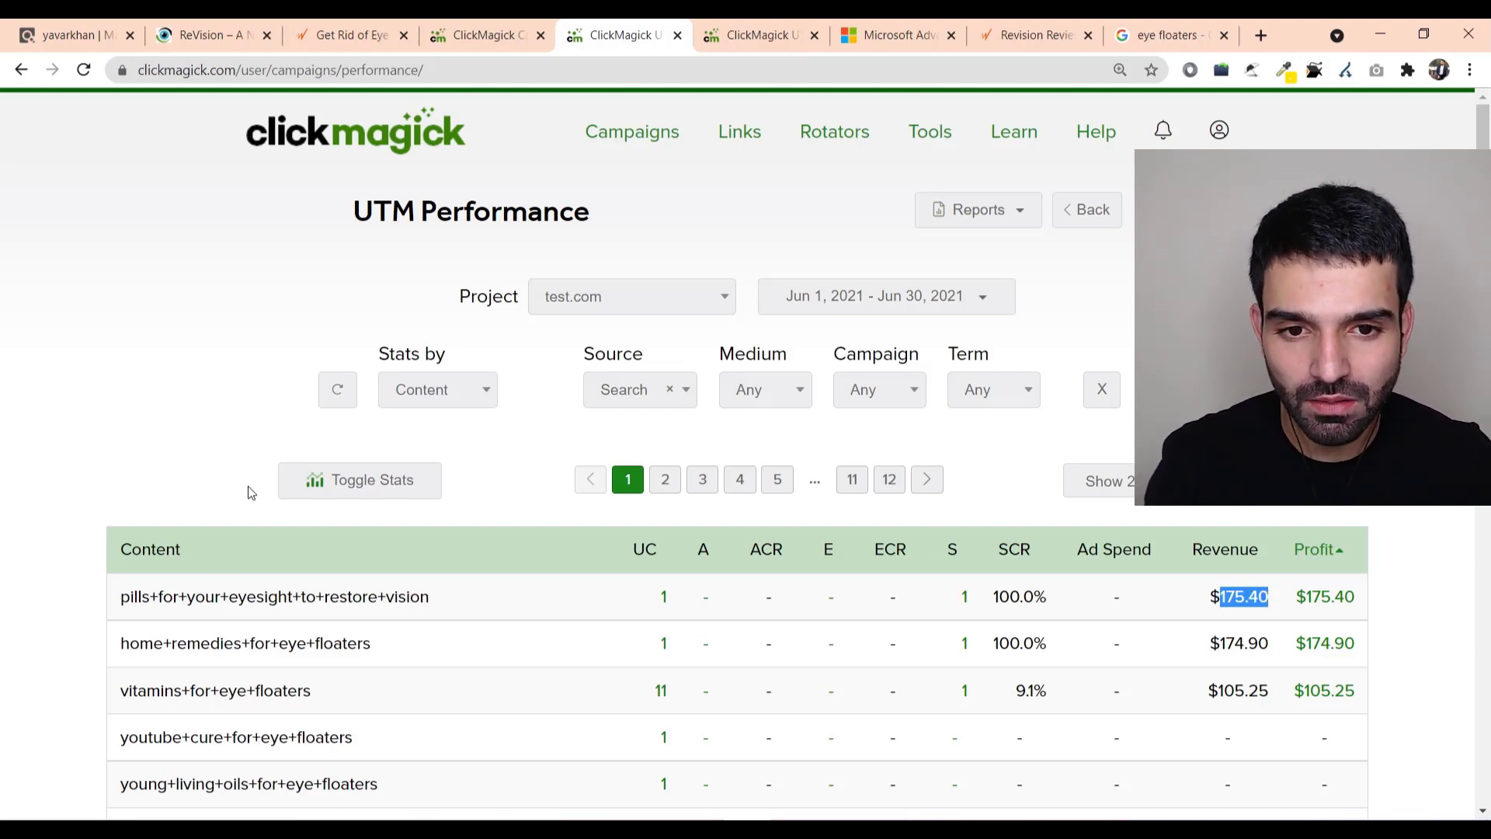
Open the UTM Performance report by term and examine the ad ID within the top "restore+vision" entry
{"action": "left_click", "coordinate": [744, 31]}
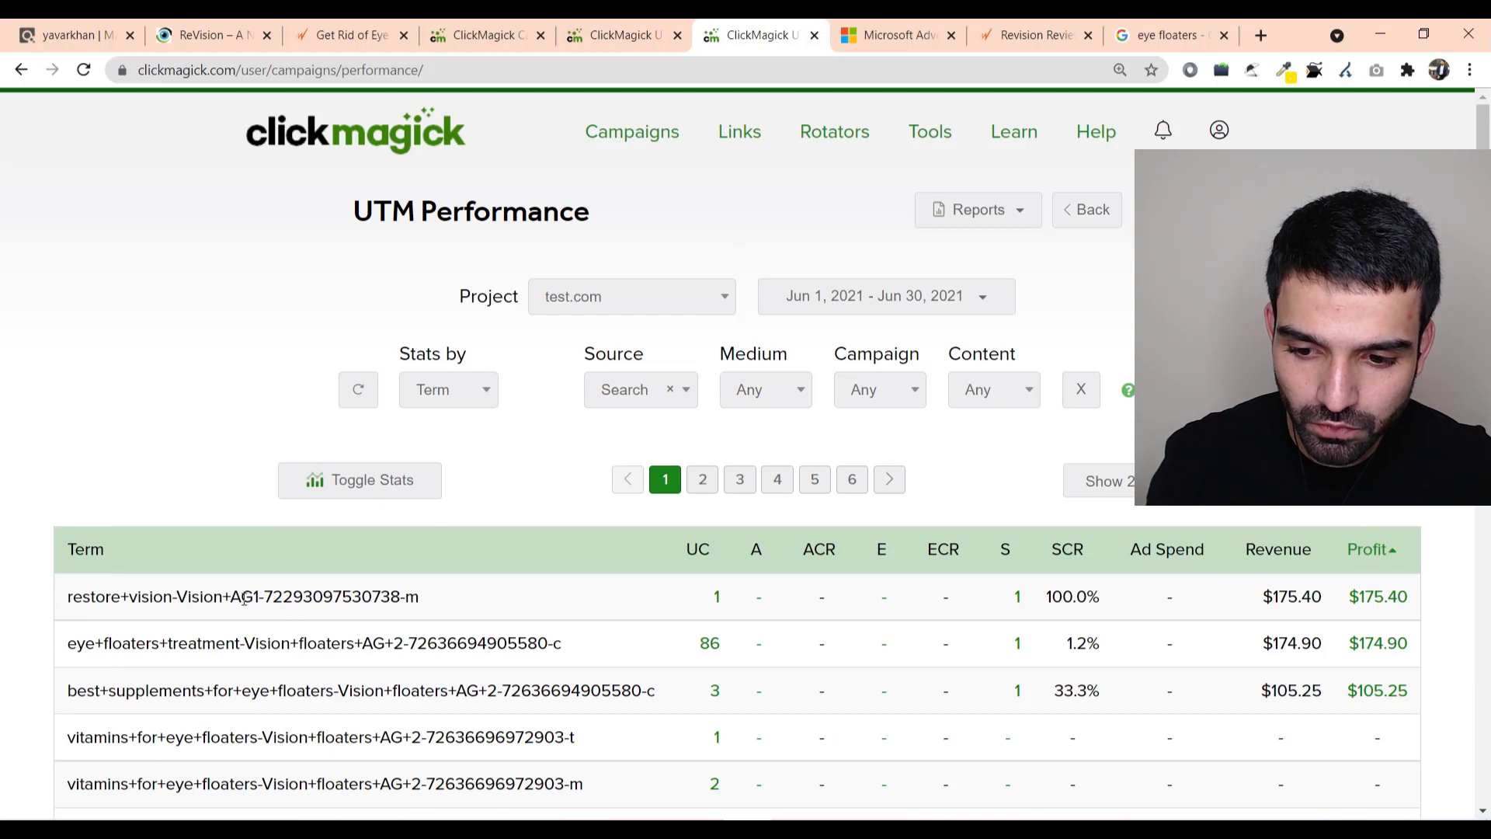
{"action": "left_click_drag", "start_coordinate": [276, 596], "coordinate": [393, 602]}
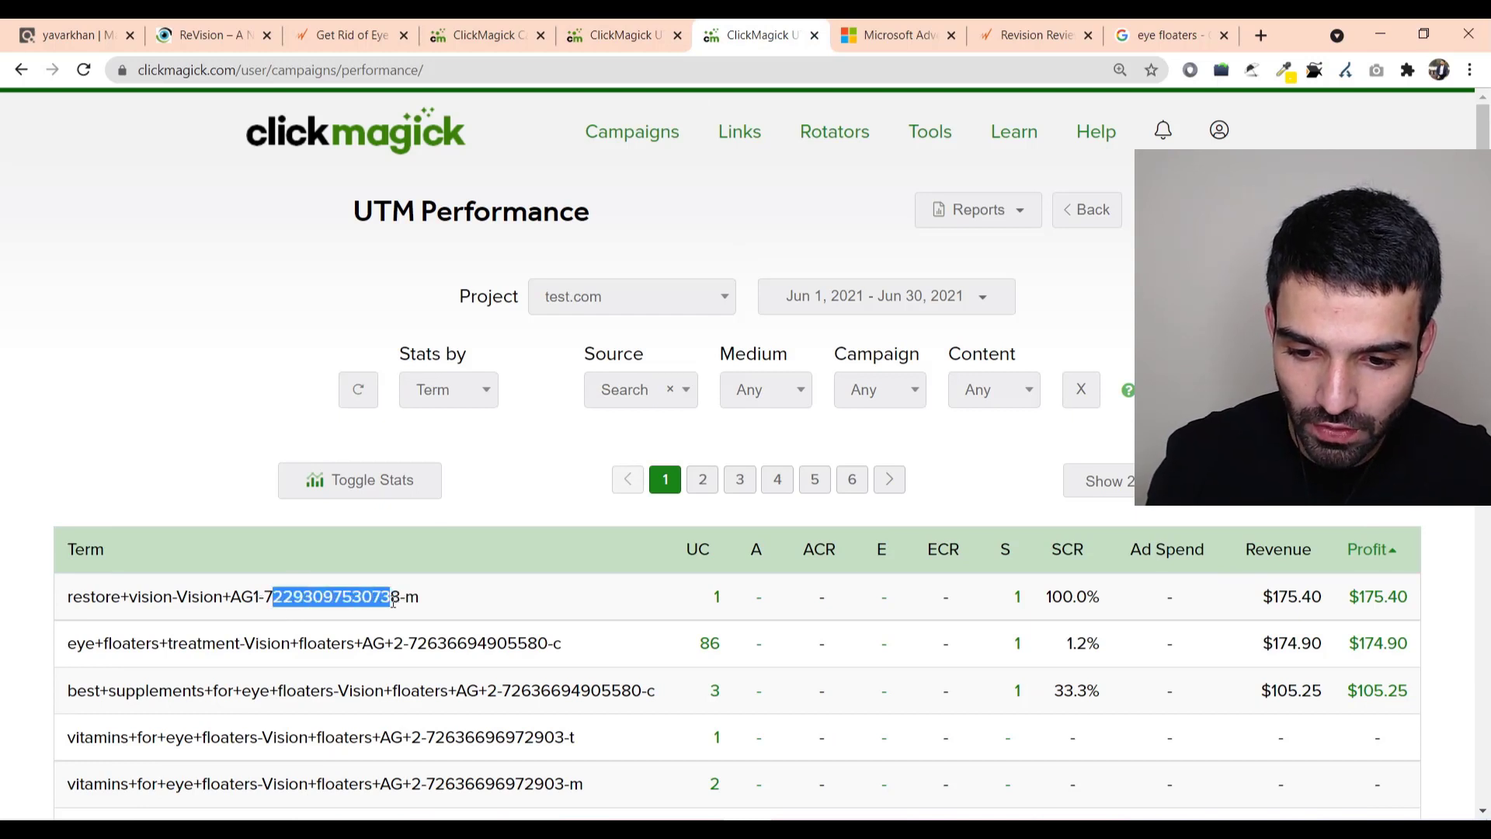
{"action": "left_click_drag", "start_coordinate": [288, 598], "coordinate": [260, 598]}
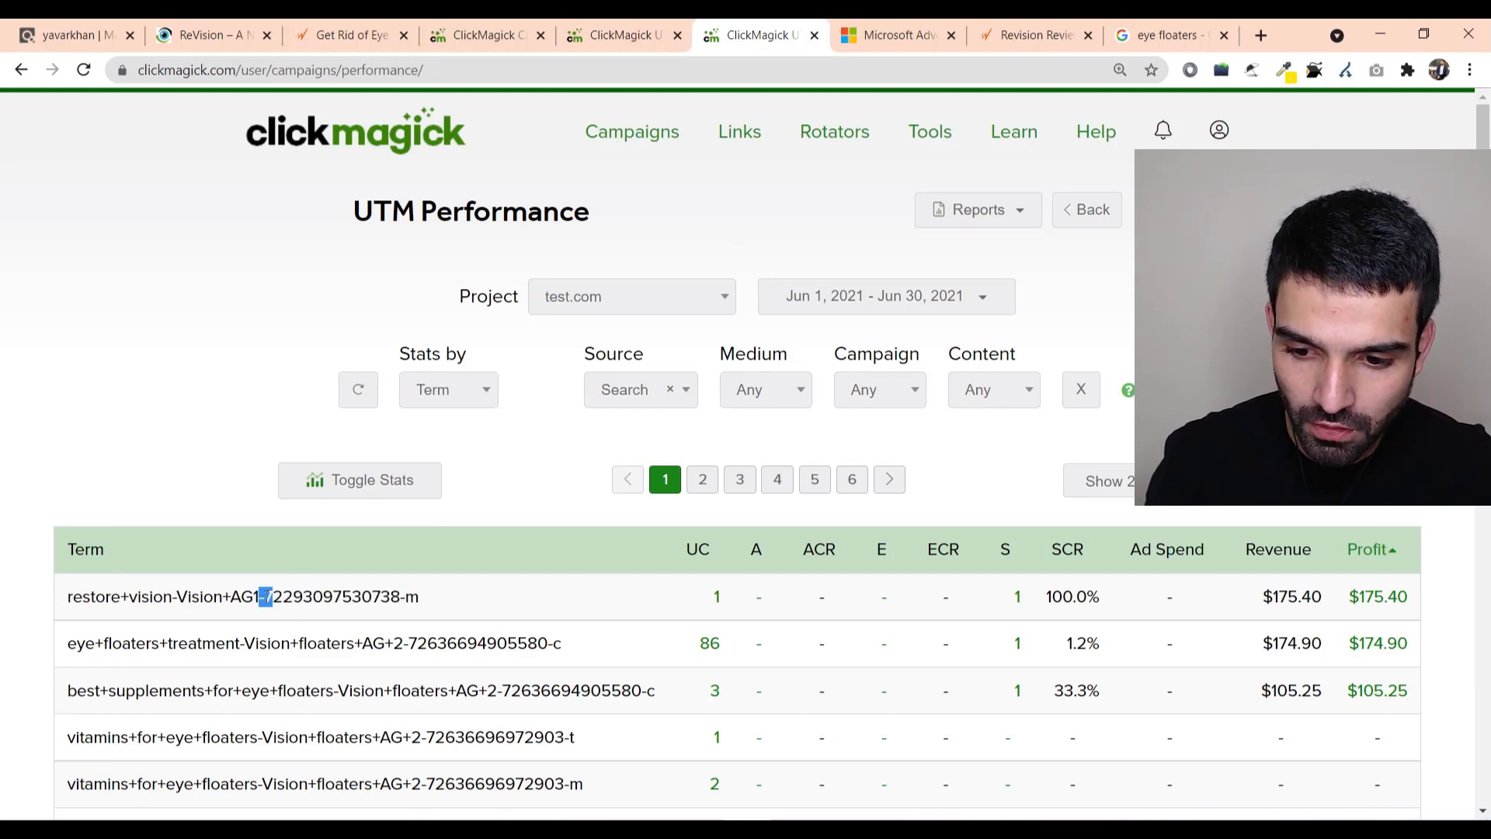
{"action": "left_click", "coordinate": [317, 594]}
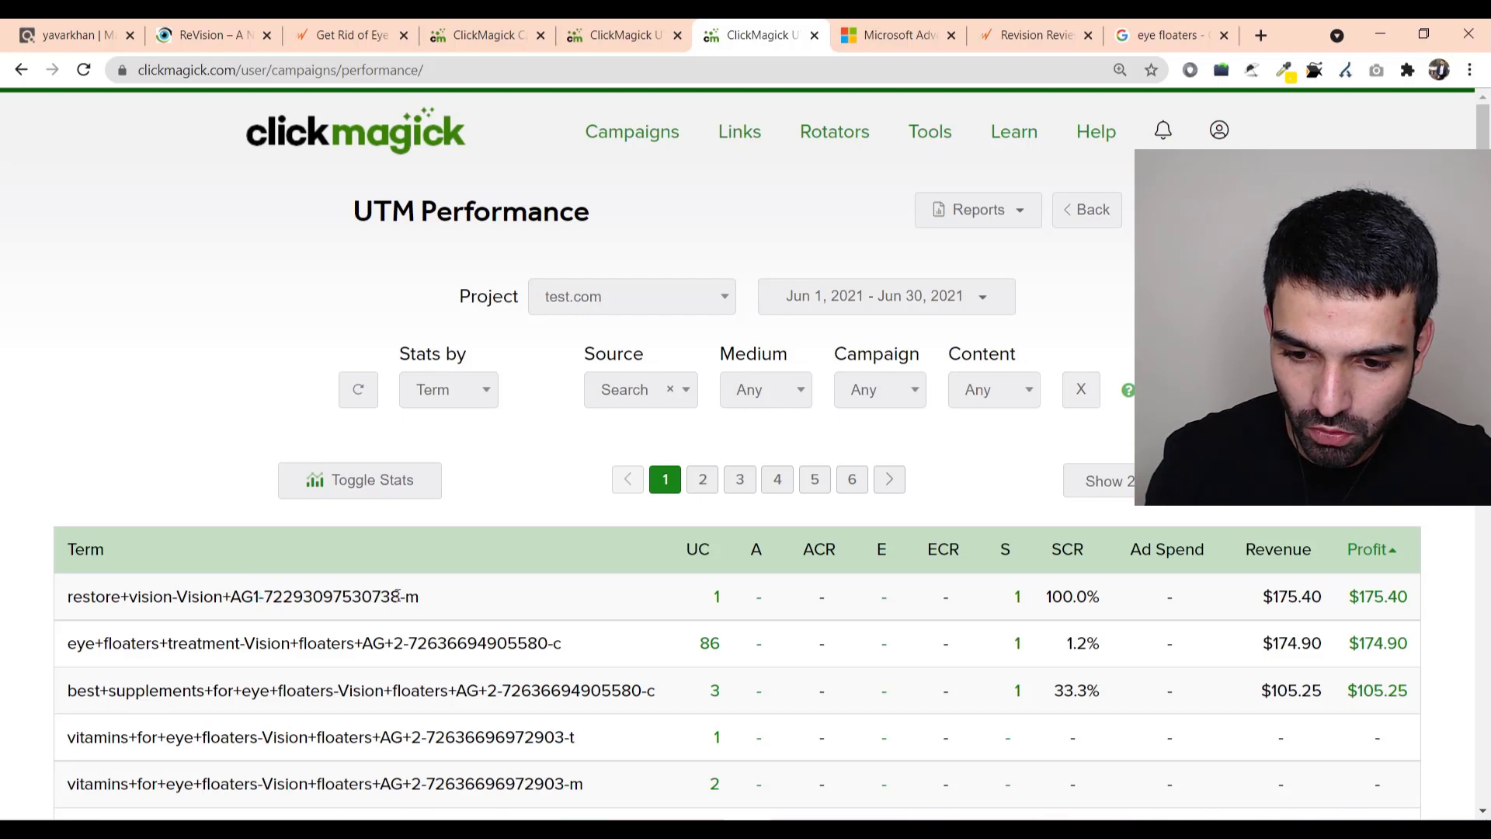
{"action": "mouse_move", "coordinate": [398, 595]}
{"action": "left_mouse_down"}
{"action": "mouse_move", "coordinate": [286, 597]}
{"action": "mouse_move", "coordinate": [372, 596]}
{"action": "left_mouse_up"}
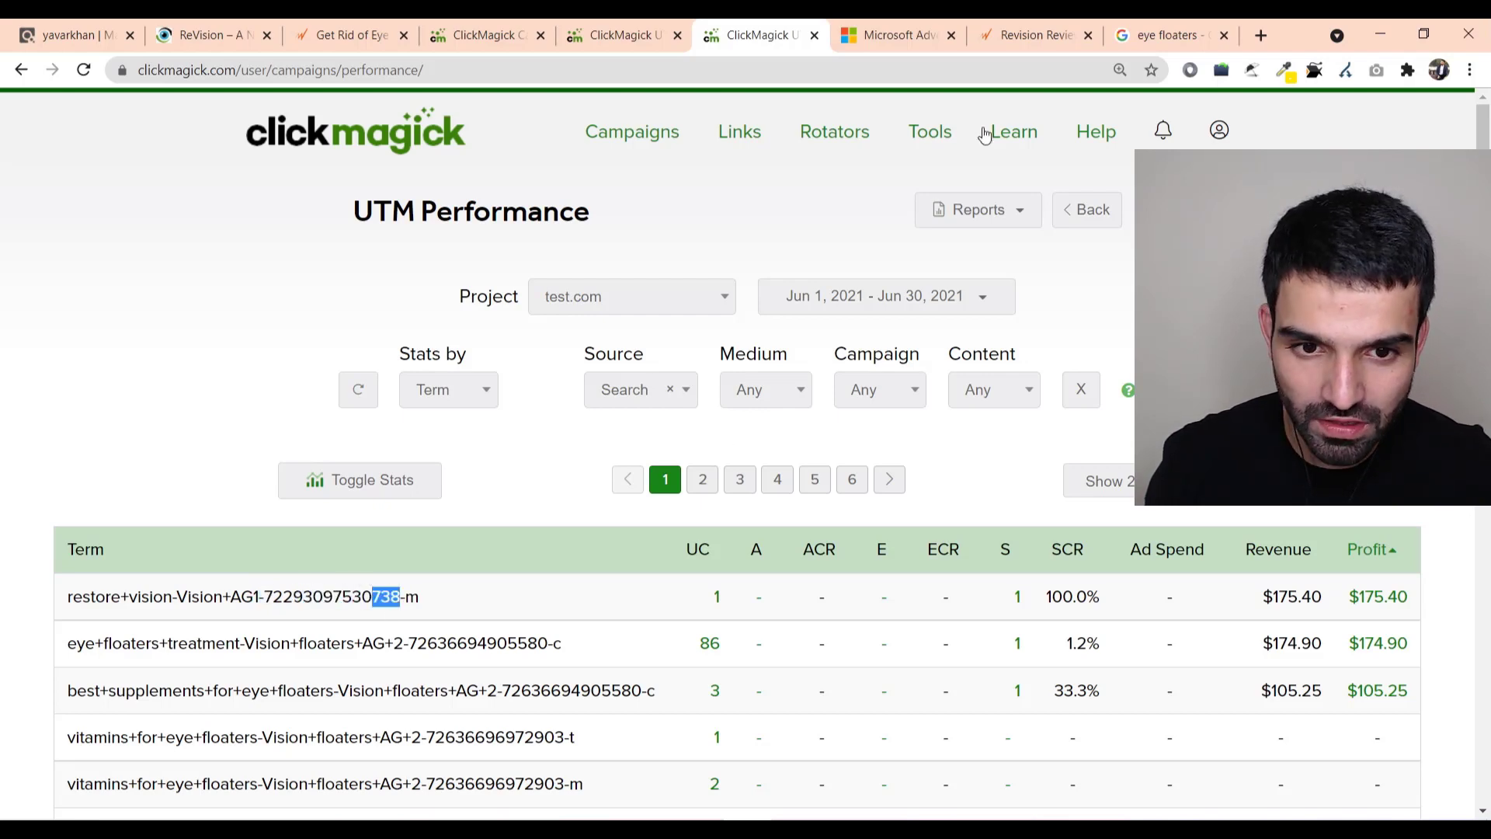
Compare the ad IDs of the Vision floaters AG 2 ads in Microsoft Advertising with those in the ClickMagick term report
{"action": "left_click", "coordinate": [924, 34]}
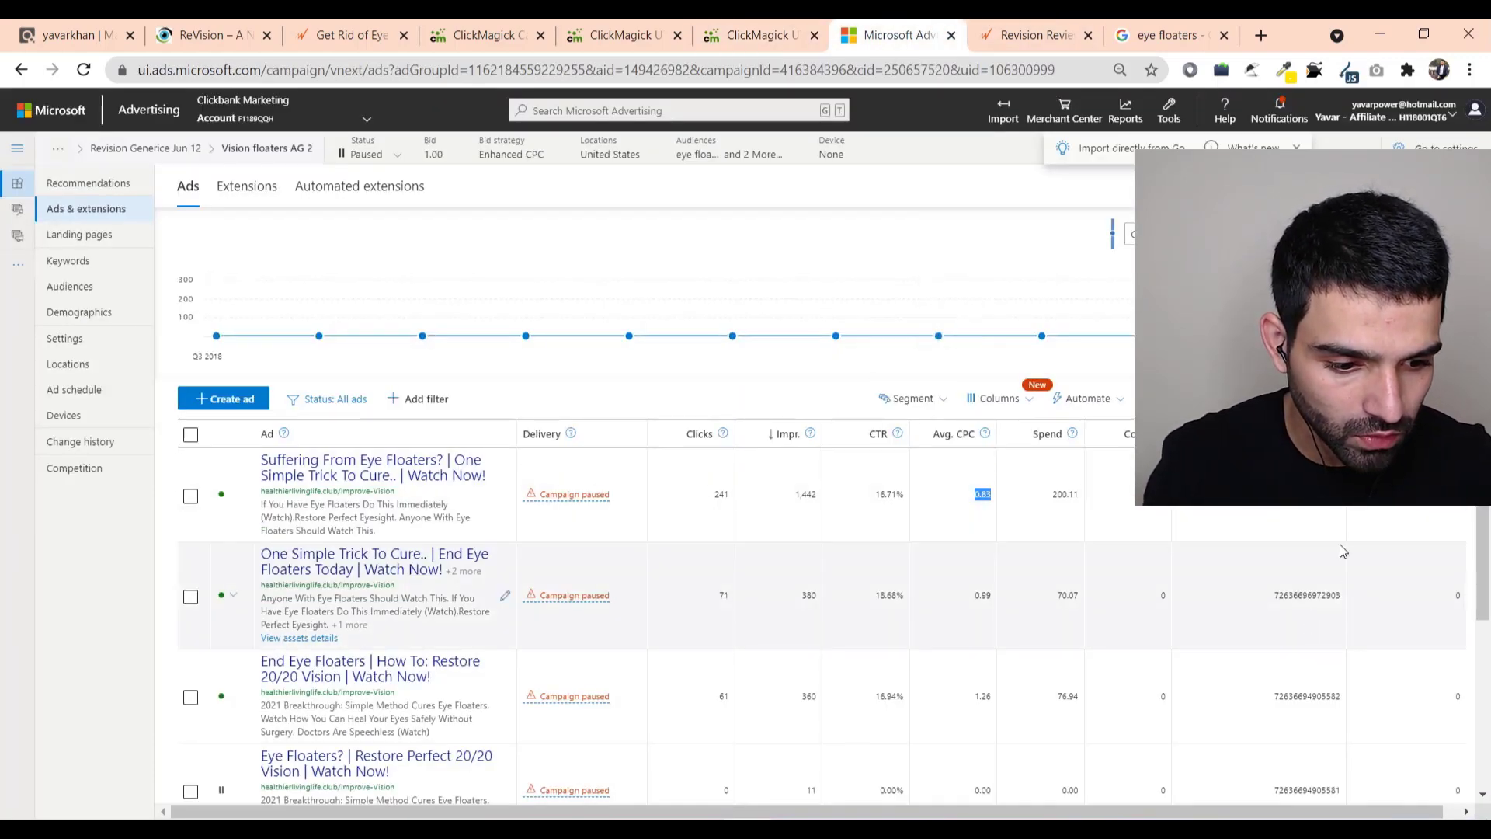
{"action": "scroll", "coordinate": [1312, 590], "scroll_direction": "down", "scroll_amount": 3}
{"action": "scroll", "coordinate": [1315, 609], "scroll_direction": "up", "scroll_amount": 2}
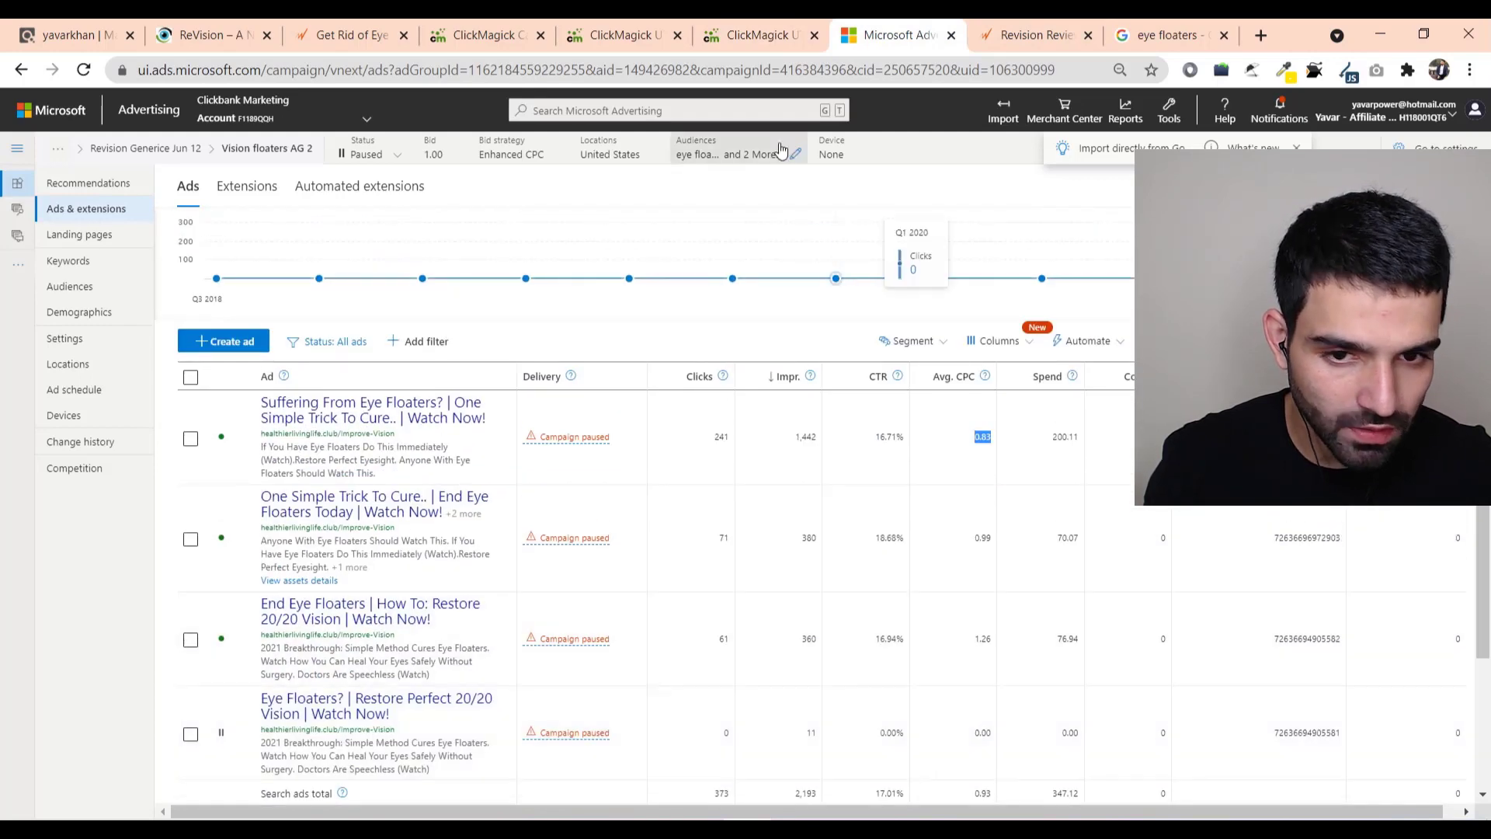
{"action": "key", "text": "ctrl+shift+Tab"}
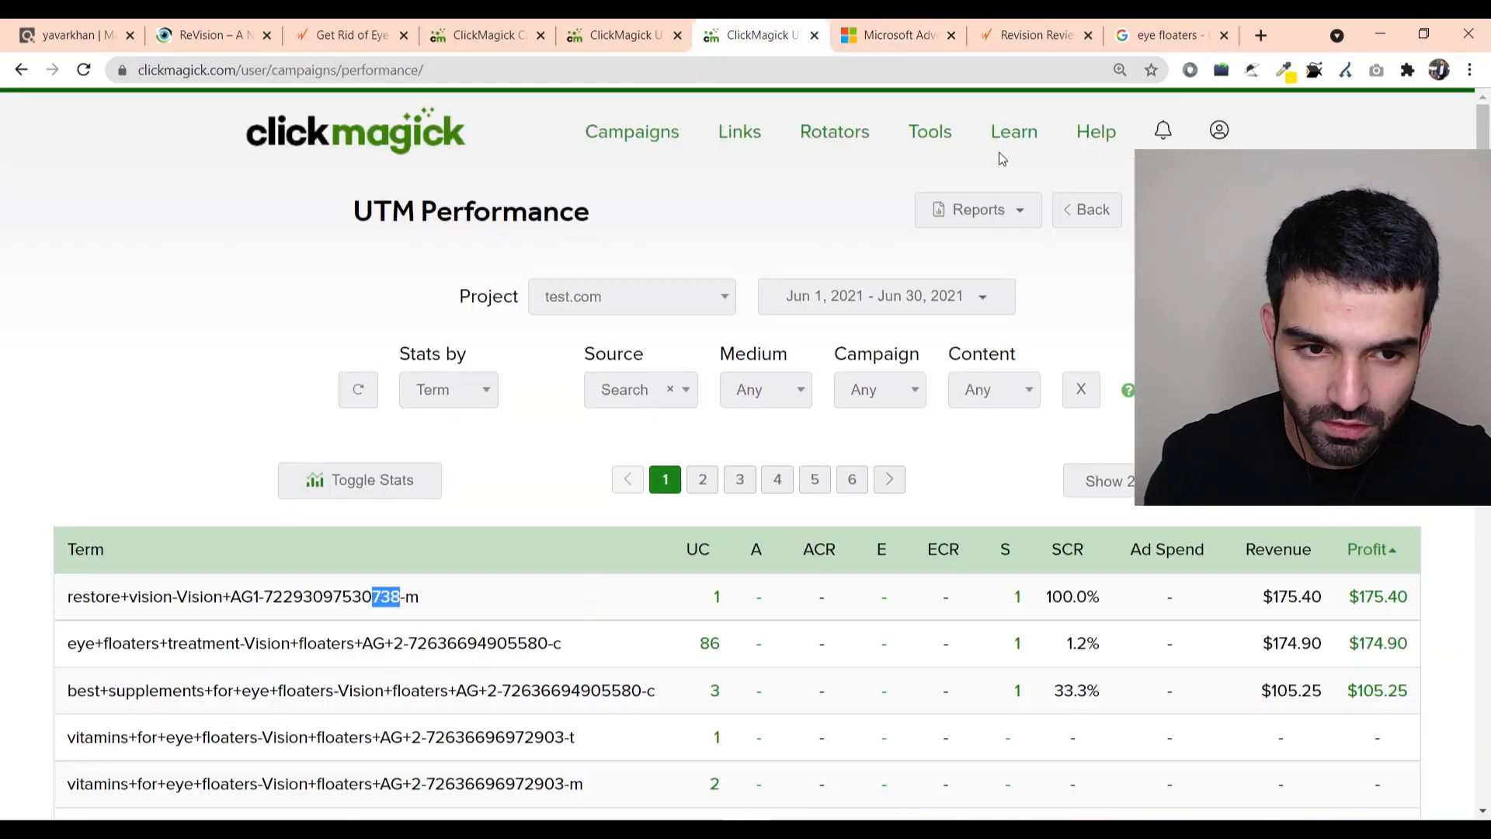
{"action": "key", "text": "ctrl+Tab"}
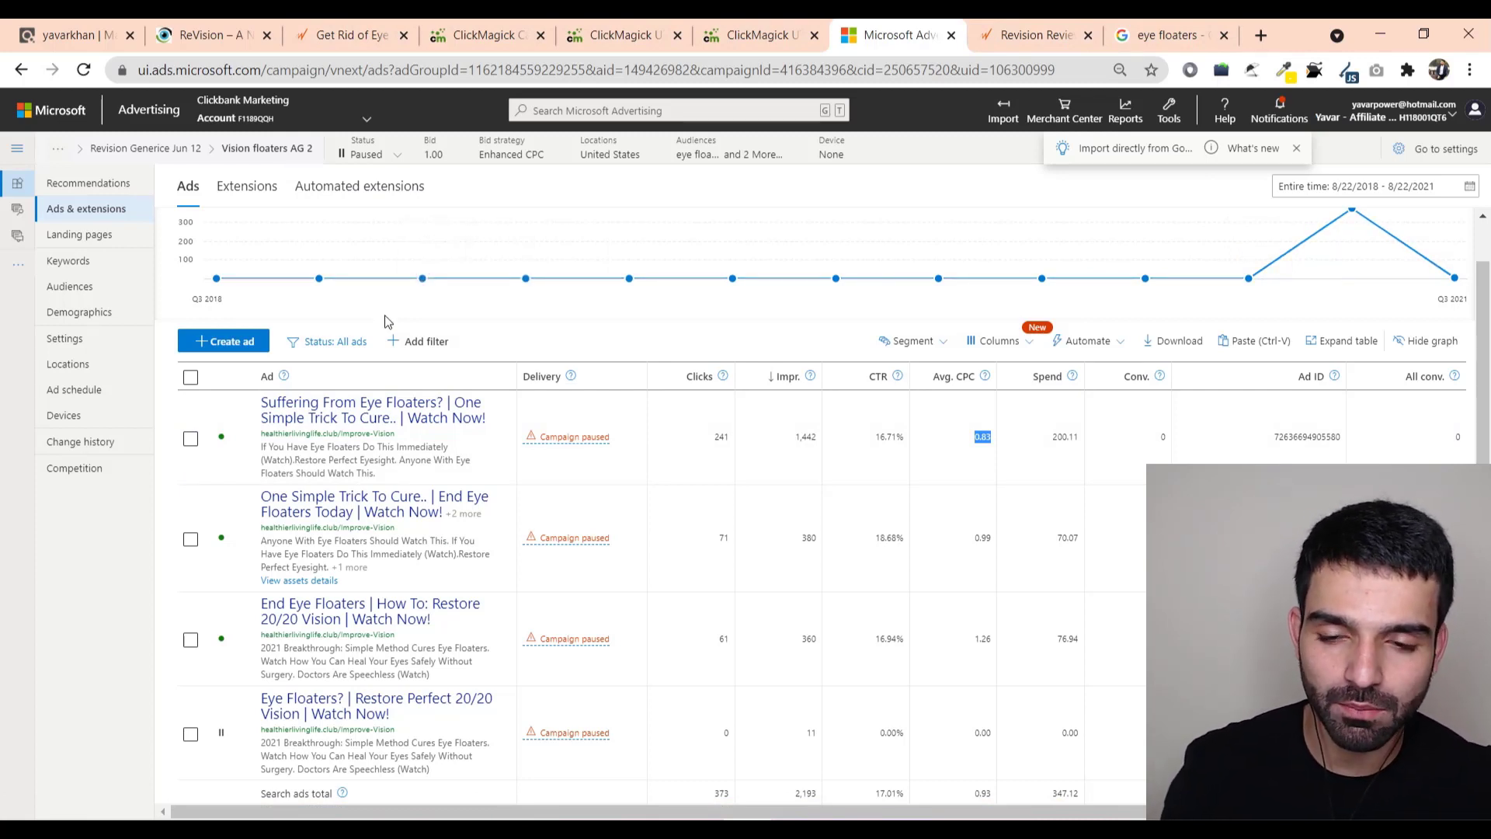
Switch to ClickBank, list all marketplace products with an empty search, and sort the results by Gravity
{"action": "left_click", "coordinate": [621, 32]}
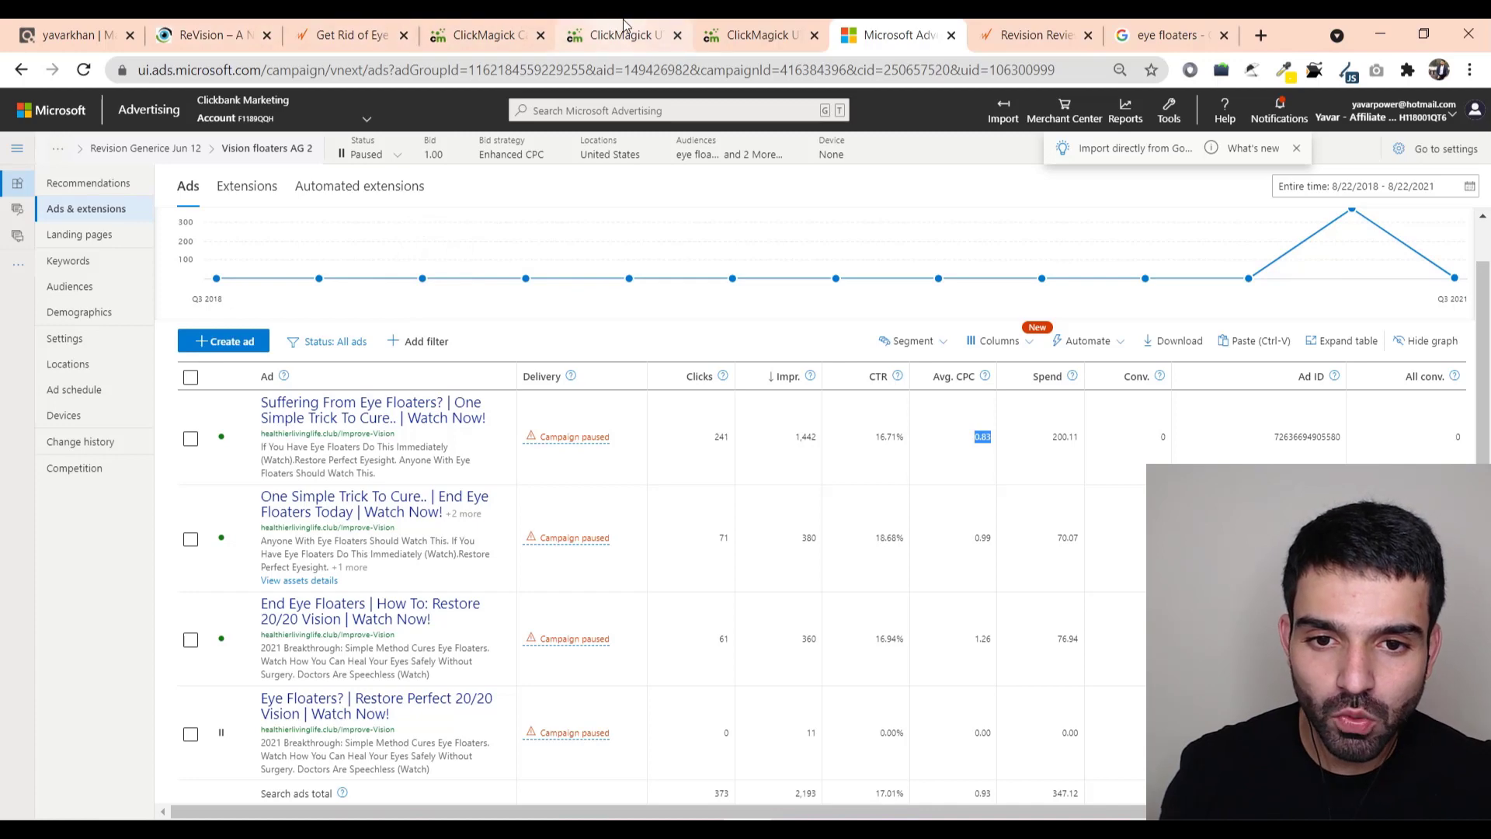
{"action": "left_click", "coordinate": [540, 26]}
{"action": "left_click", "coordinate": [78, 35]}
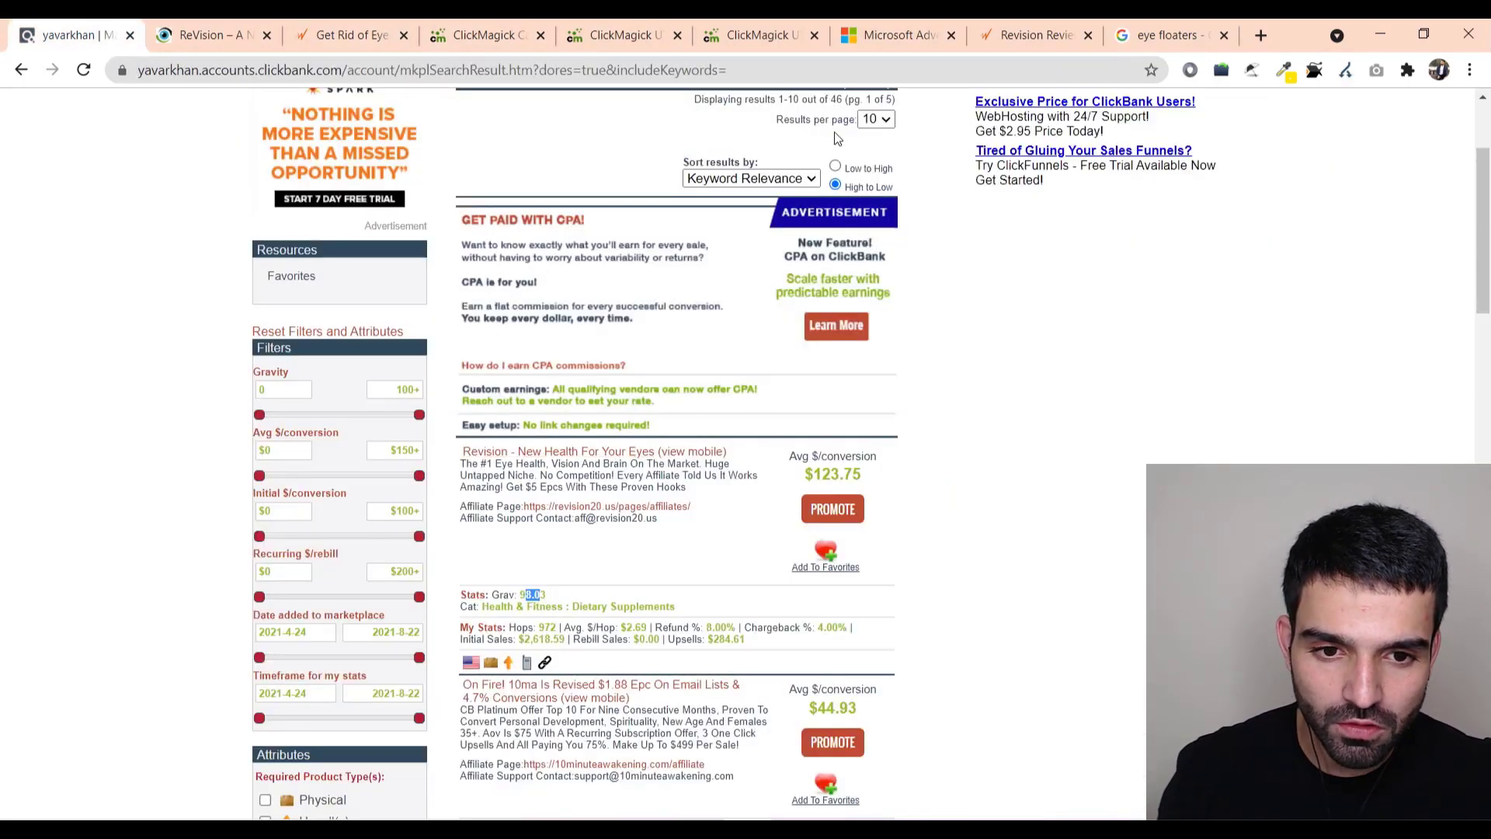
{"action": "scroll", "coordinate": [853, 221], "scroll_direction": "up", "scroll_amount": 3}
{"action": "left_click", "coordinate": [905, 99]}
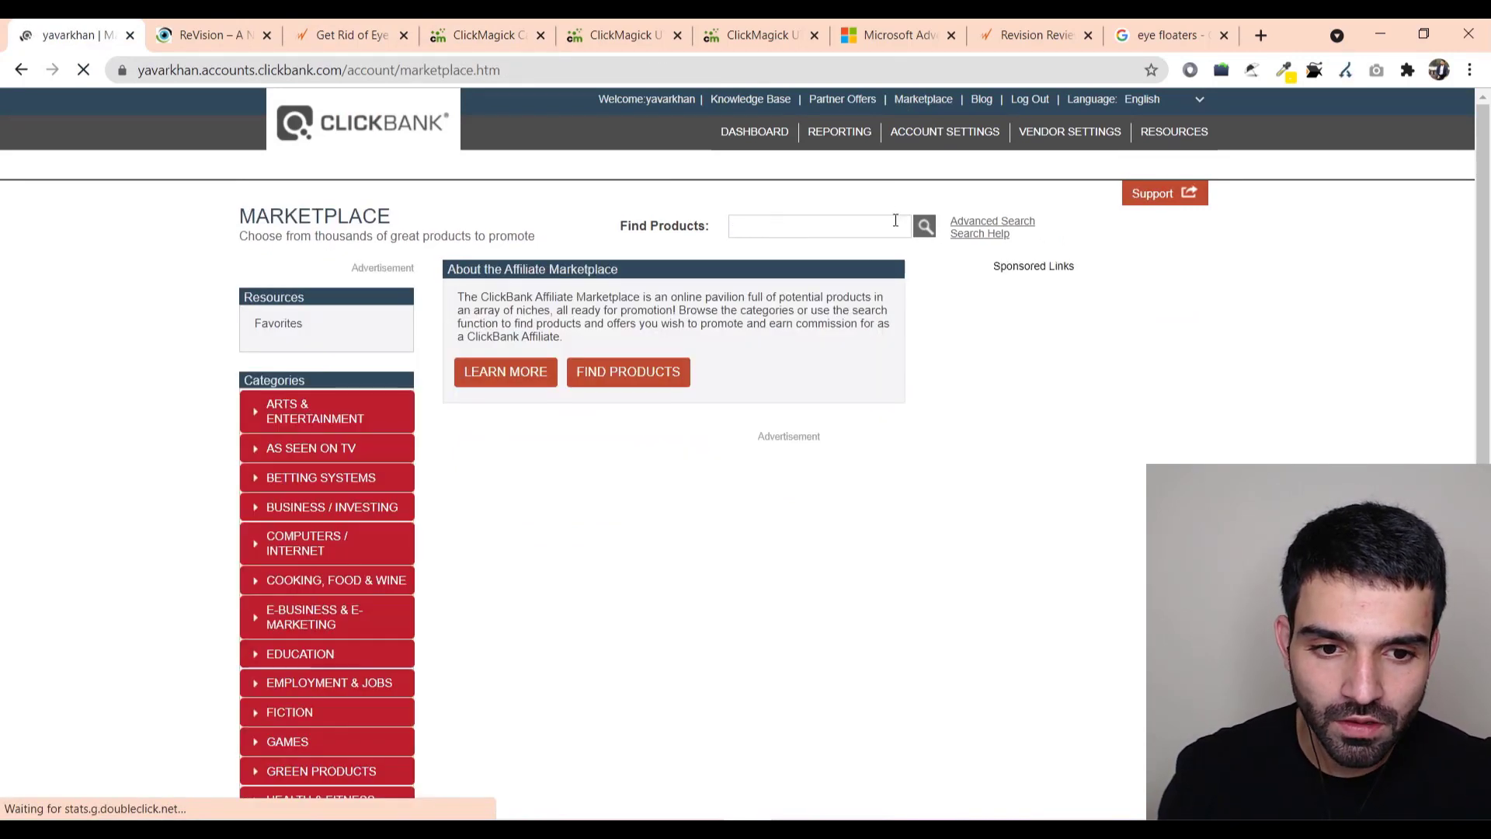
{"action": "left_click", "coordinate": [924, 234]}
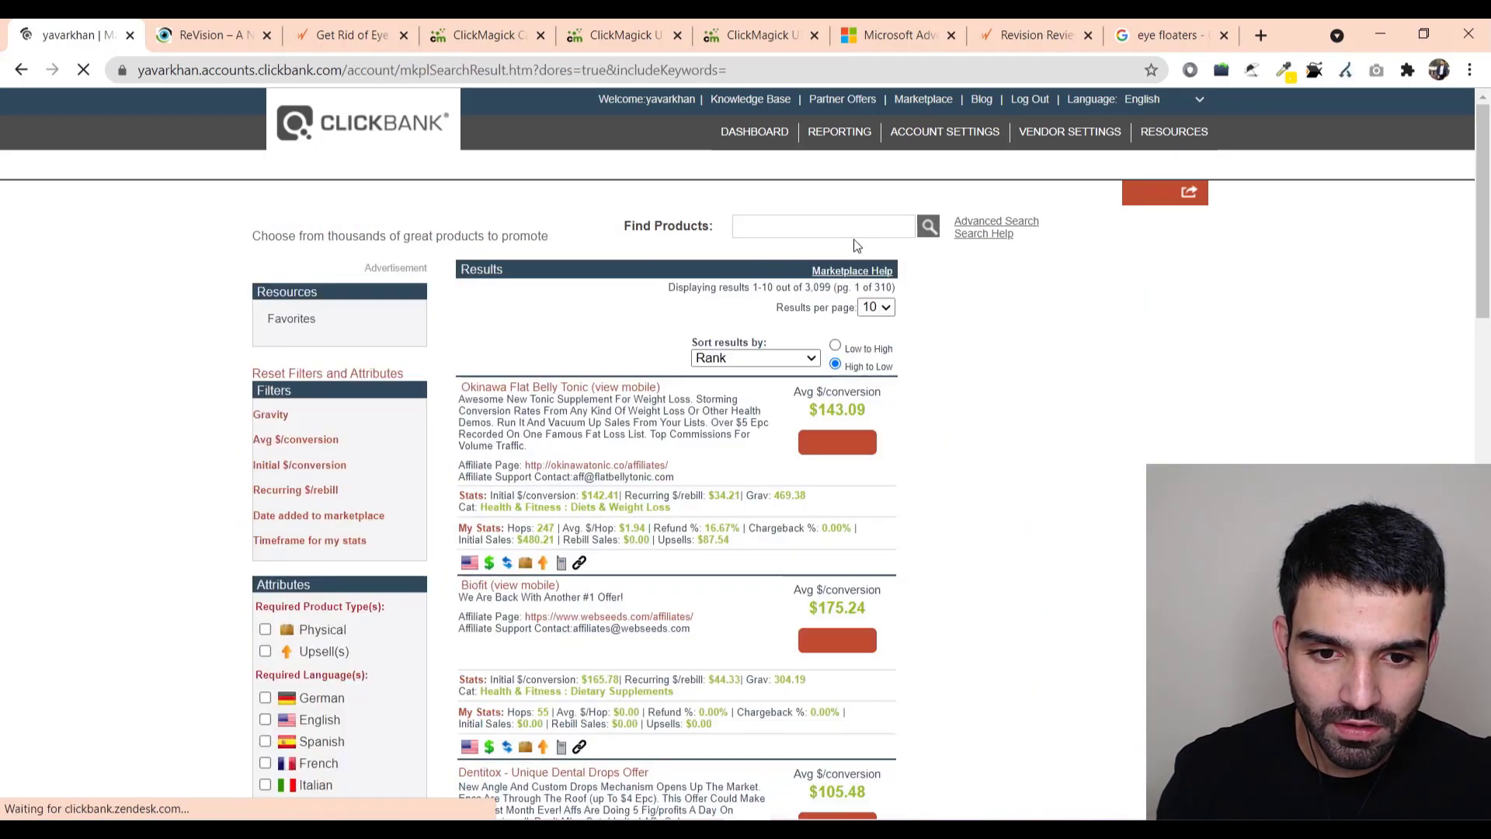
{"action": "left_click", "coordinate": [769, 358]}
{"action": "left_click", "coordinate": [735, 444]}
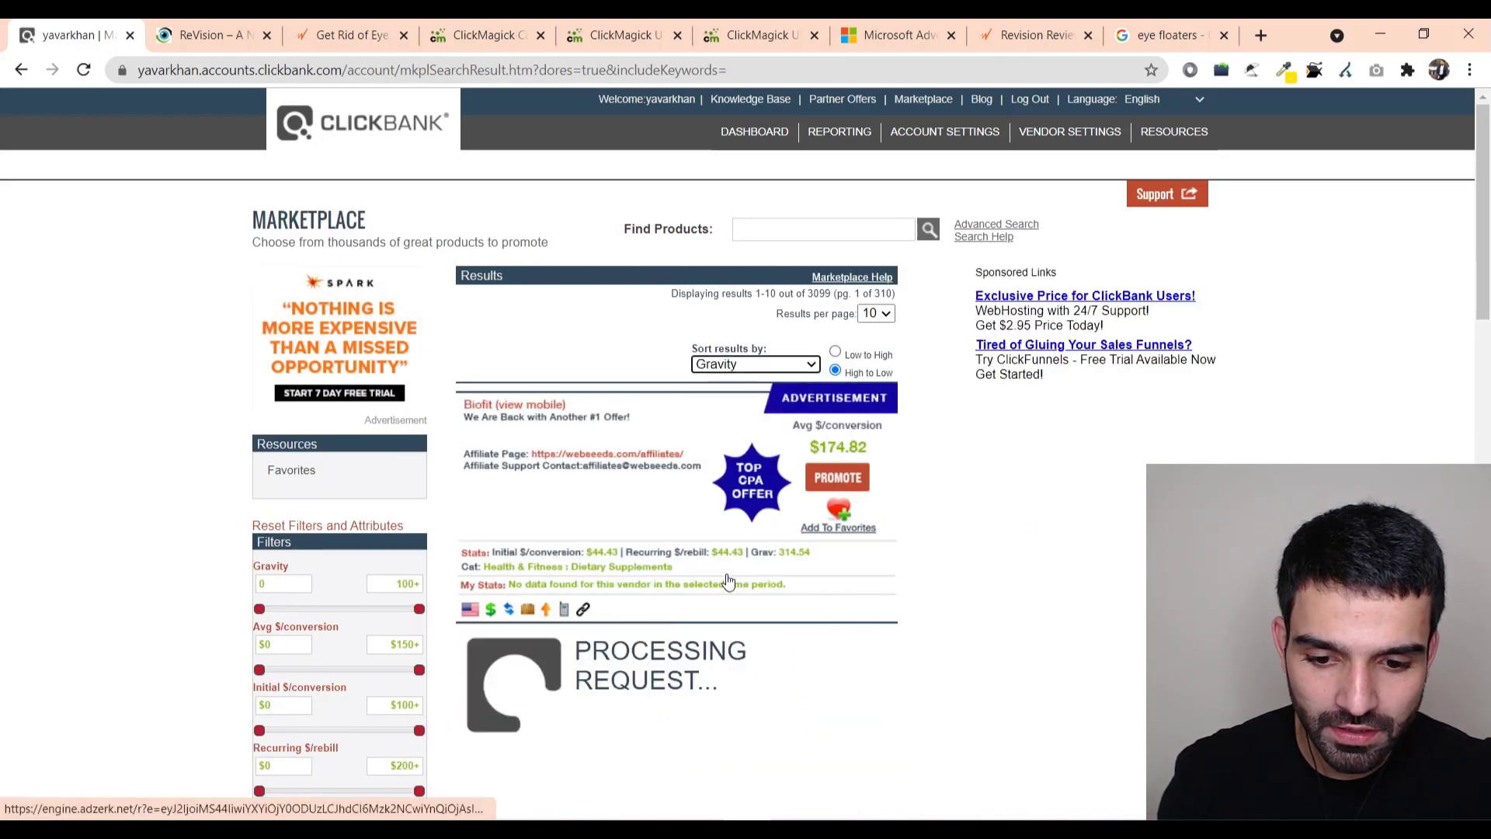
Open the Dentitox - Unique Dental Drops Offer in a separate tab and review its sales page
{"action": "scroll", "coordinate": [546, 414], "scroll_direction": "down", "scroll_amount": 7}
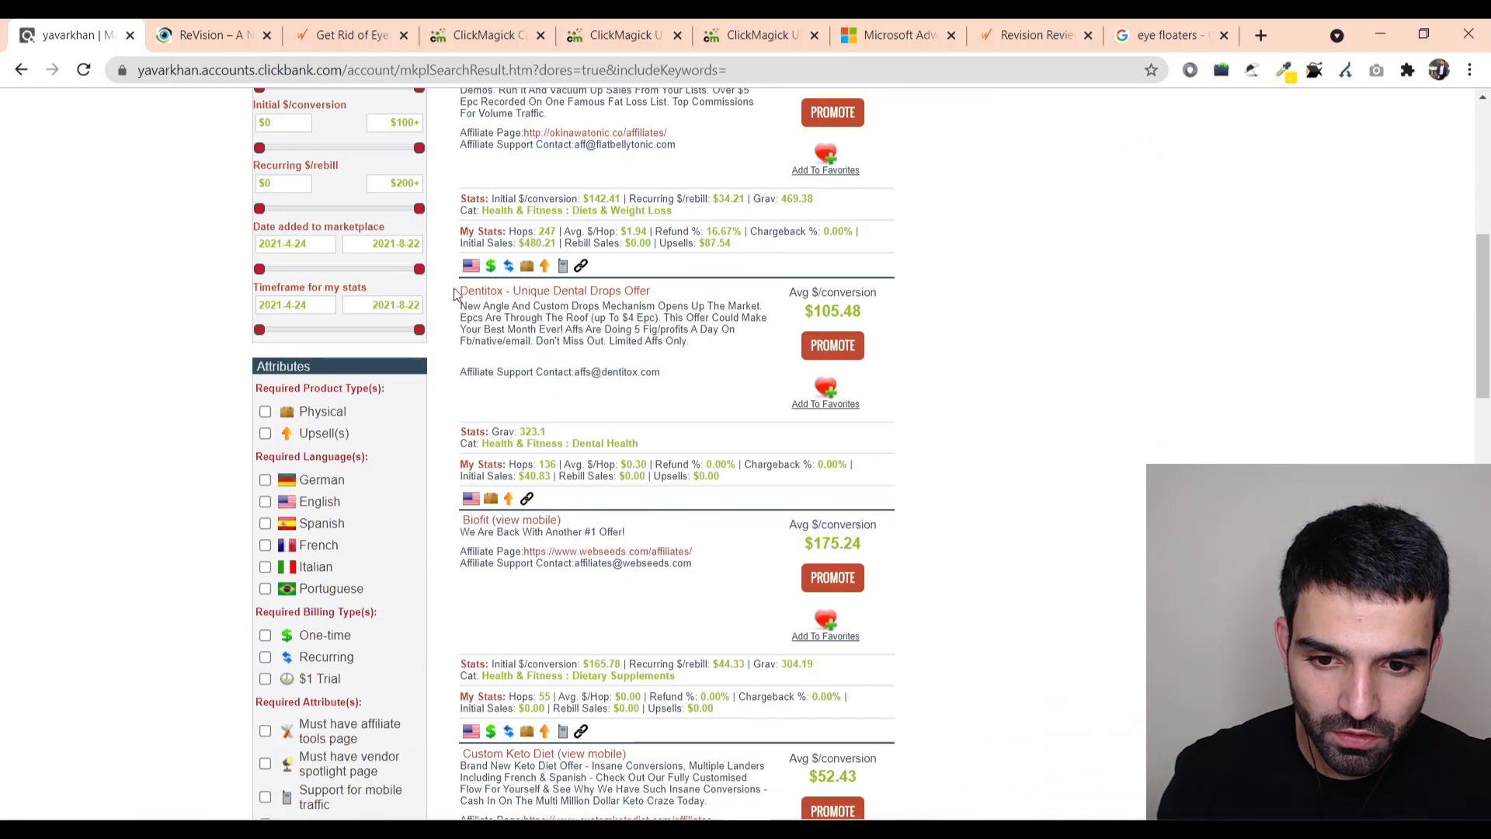
{"action": "middle_click", "coordinate": [508, 299]}
{"action": "left_click", "coordinate": [184, 39]}
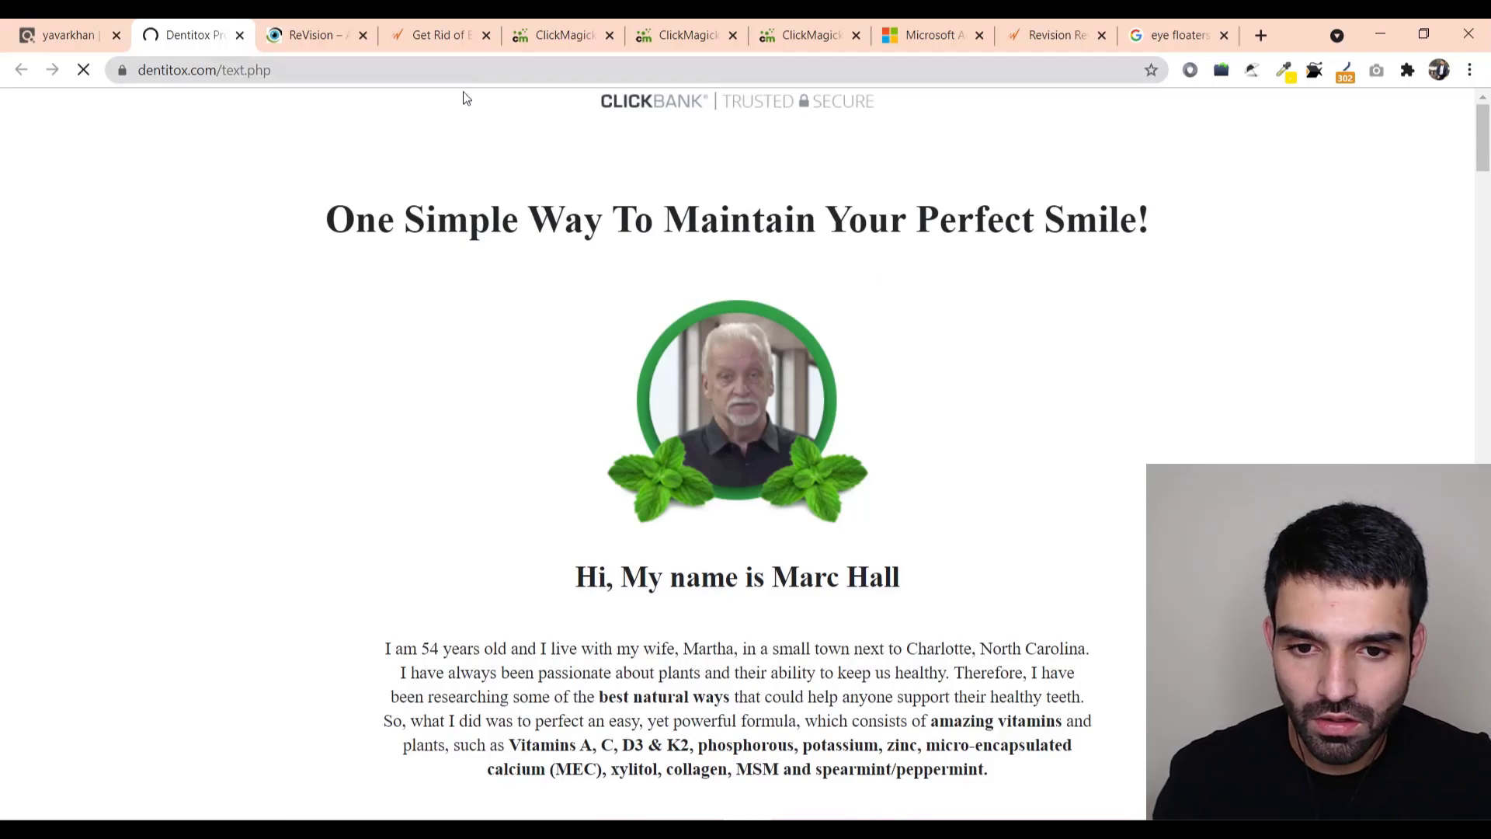
{"action": "scroll", "coordinate": [698, 362], "scroll_direction": "down", "scroll_amount": 6}
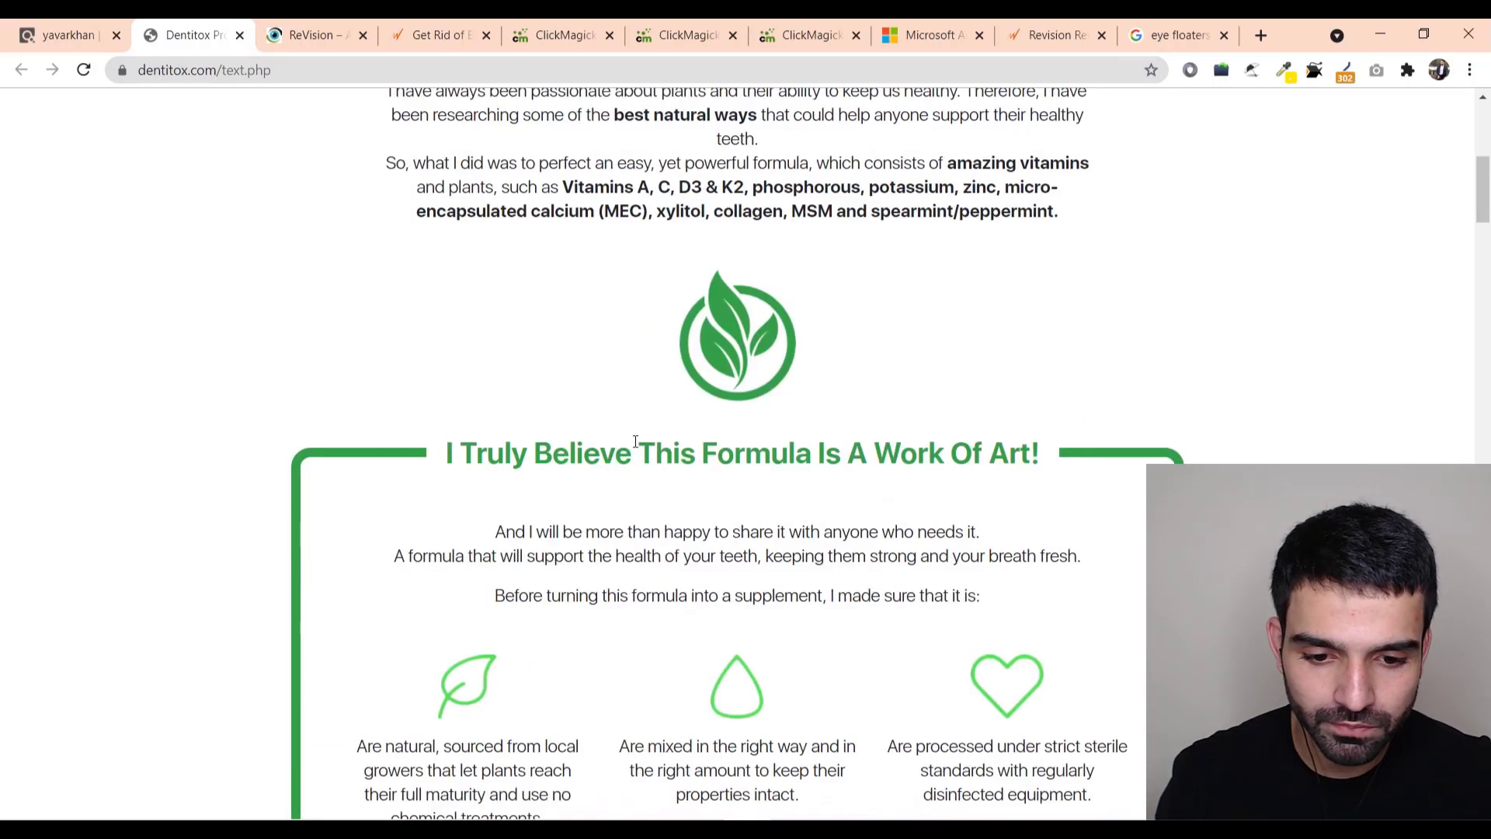
{"action": "scroll", "coordinate": [701, 439], "scroll_direction": "up", "scroll_amount": 4}
{"action": "scroll", "coordinate": [698, 440], "scroll_direction": "up", "scroll_amount": 3}
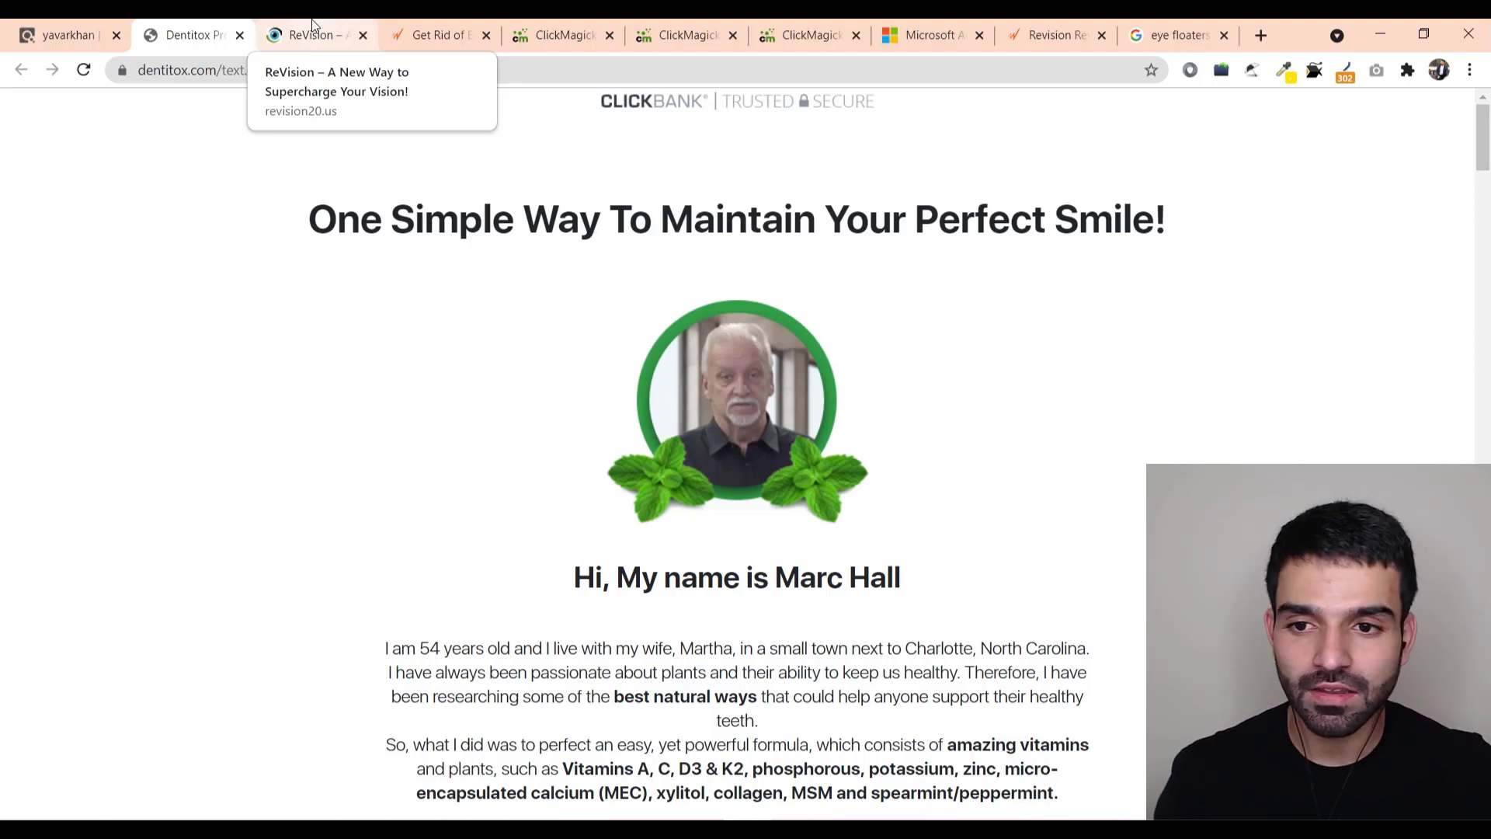
Return to the ClickBank marketplace, search for "revision", and check the initial sales figure of the Revision eye health offer
{"action": "left_click", "coordinate": [66, 35]}
{"action": "scroll", "coordinate": [753, 203], "scroll_direction": "up", "scroll_amount": 10}
{"action": "left_click", "coordinate": [762, 227]}
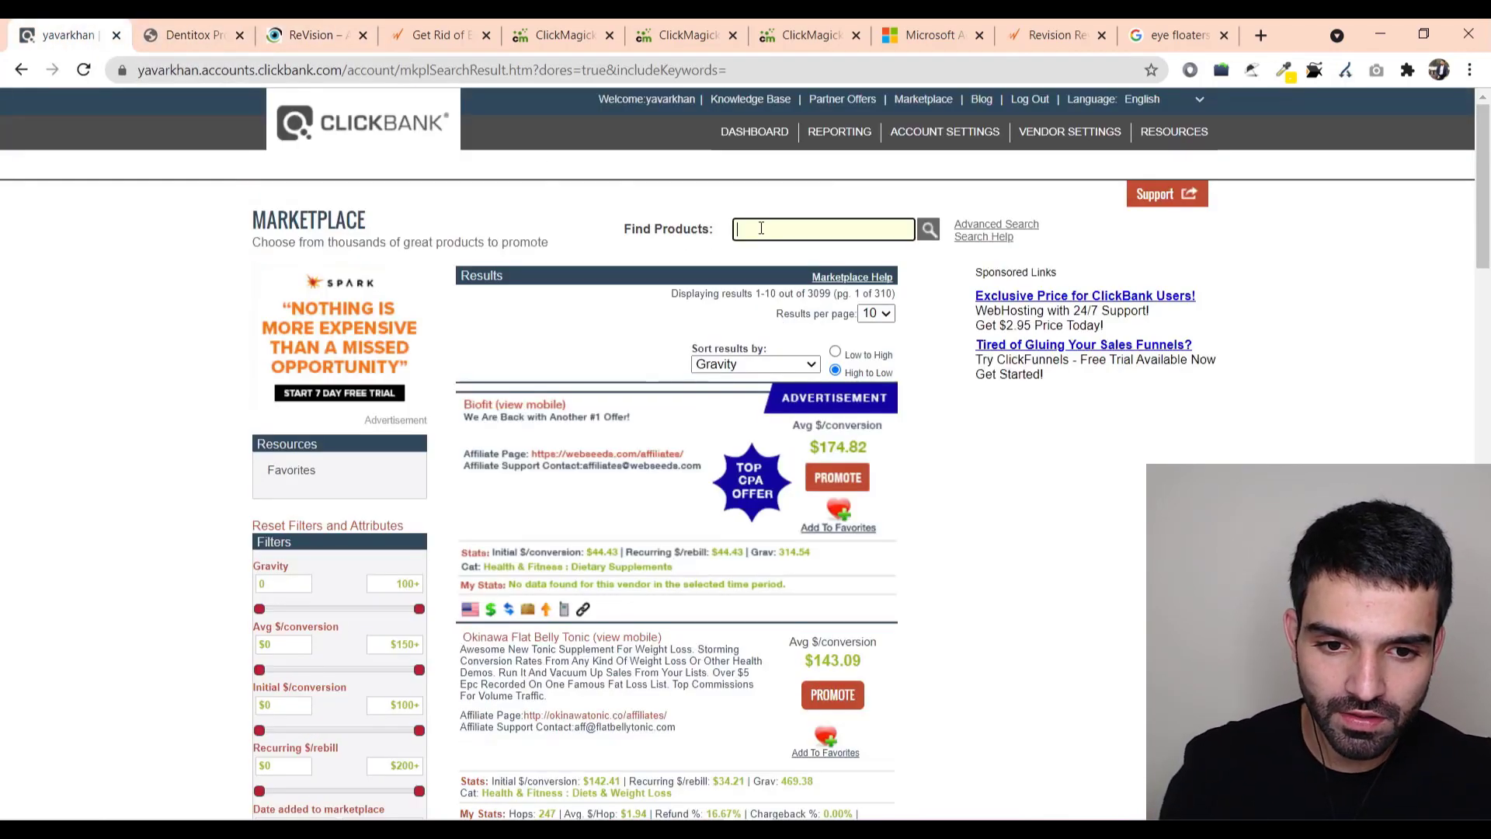
{"action": "type", "text": "revision"}
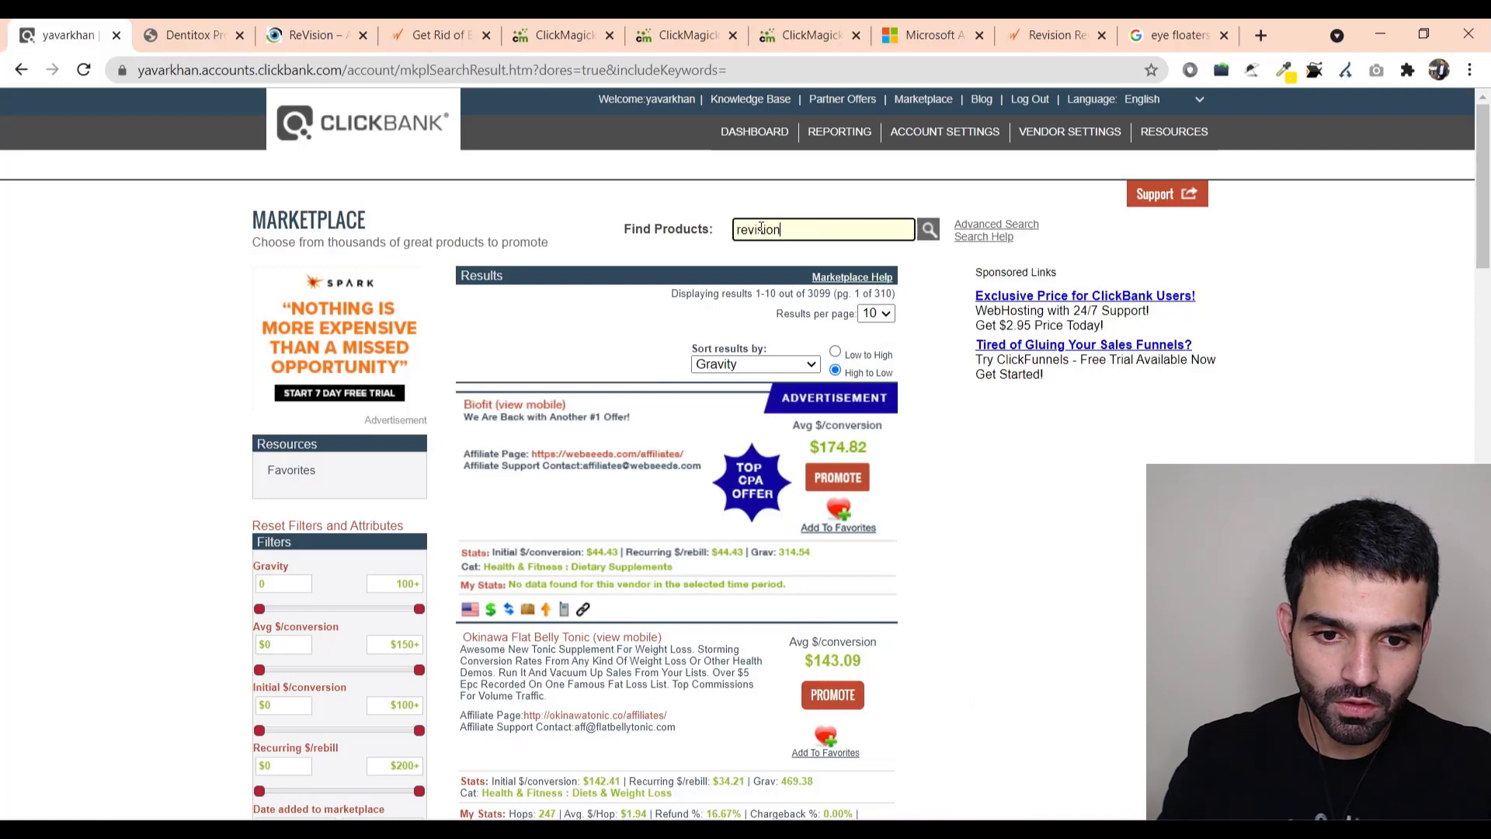
{"action": "key", "text": "Return"}
{"action": "scroll", "coordinate": [790, 466], "scroll_direction": "down", "scroll_amount": 3}
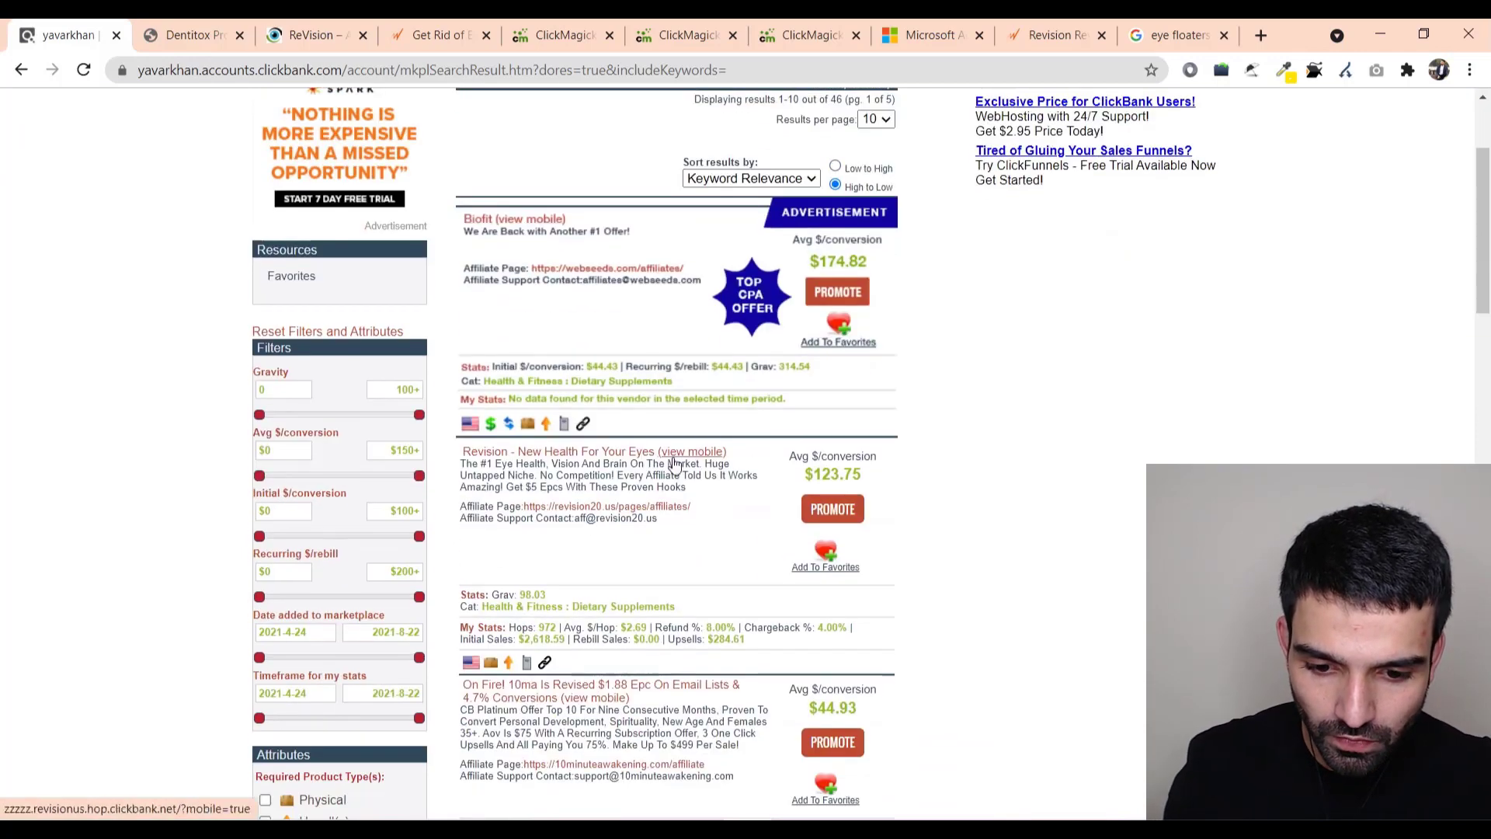
{"action": "left_click_drag", "start_coordinate": [565, 640], "coordinate": [521, 641]}
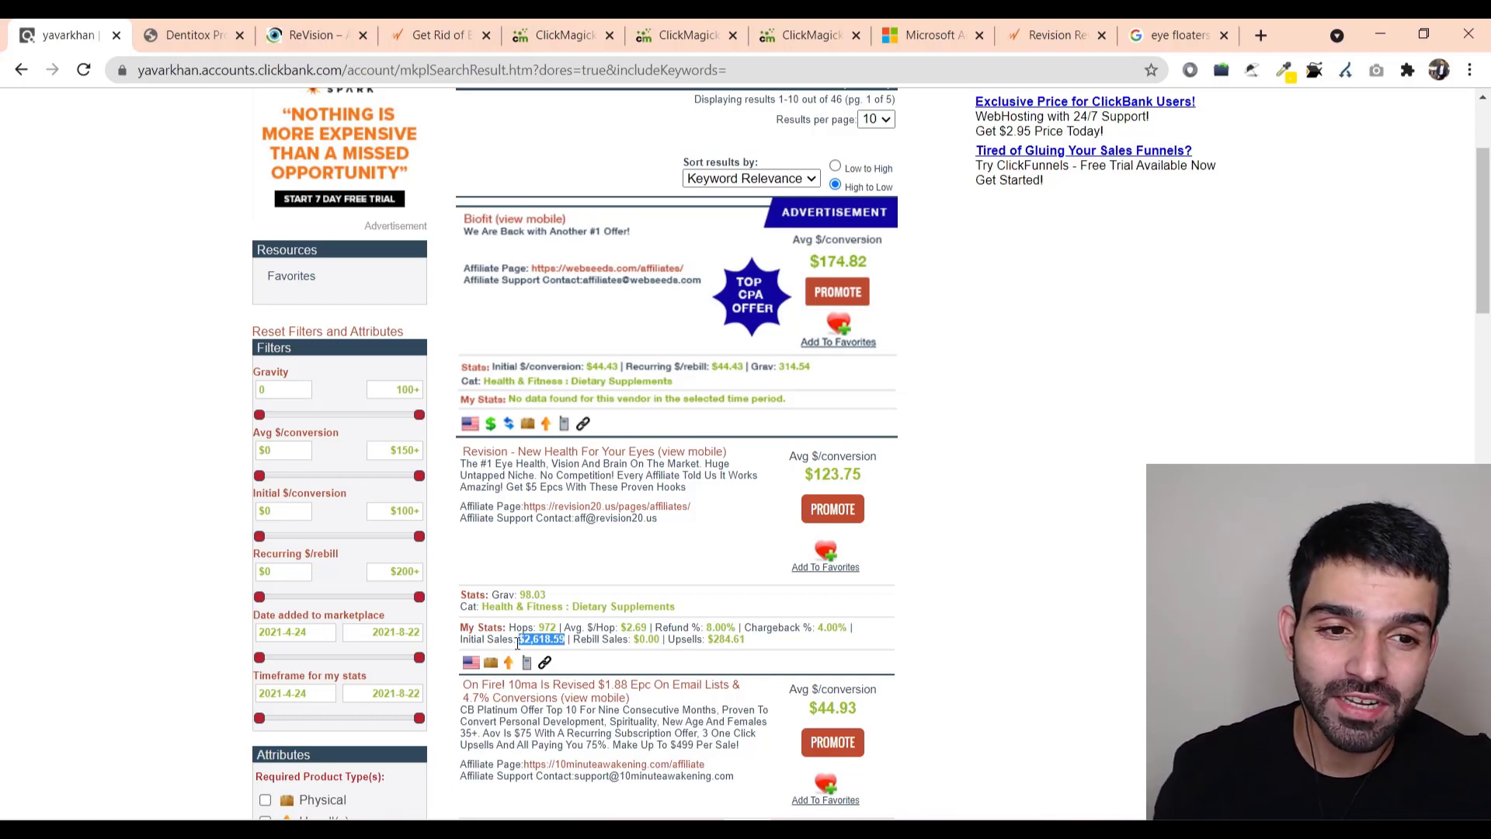
Switch to the ReVision Reviews landing page and examine its headline, author introduction and table of contents
{"action": "left_click", "coordinate": [1057, 35]}
{"action": "scroll", "coordinate": [665, 376], "scroll_direction": "up", "scroll_amount": 15}
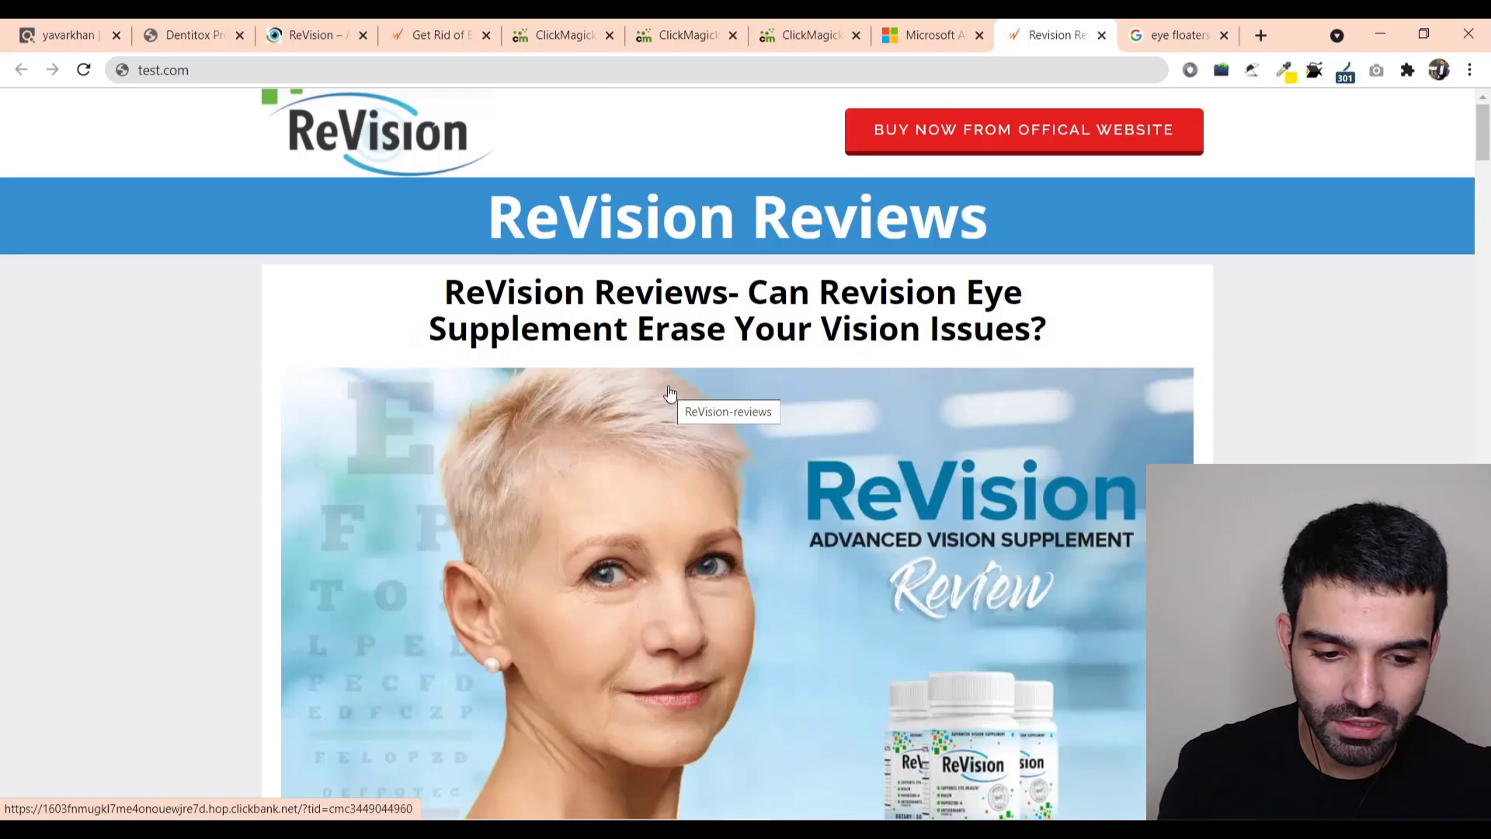
{"action": "scroll", "coordinate": [676, 396], "scroll_direction": "down", "scroll_amount": 10}
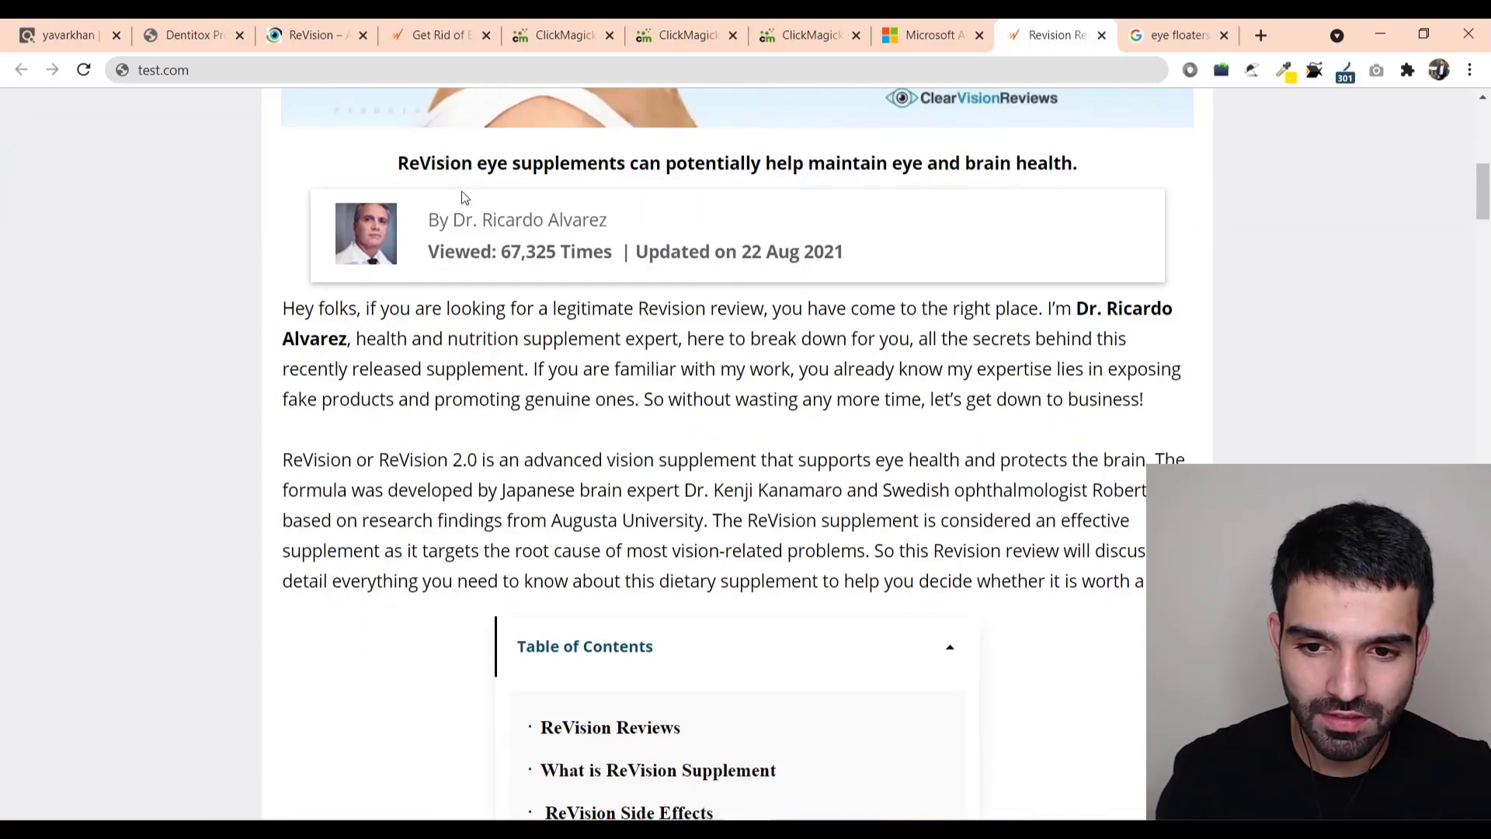
{"action": "scroll", "coordinate": [521, 257], "scroll_direction": "down", "scroll_amount": 5}
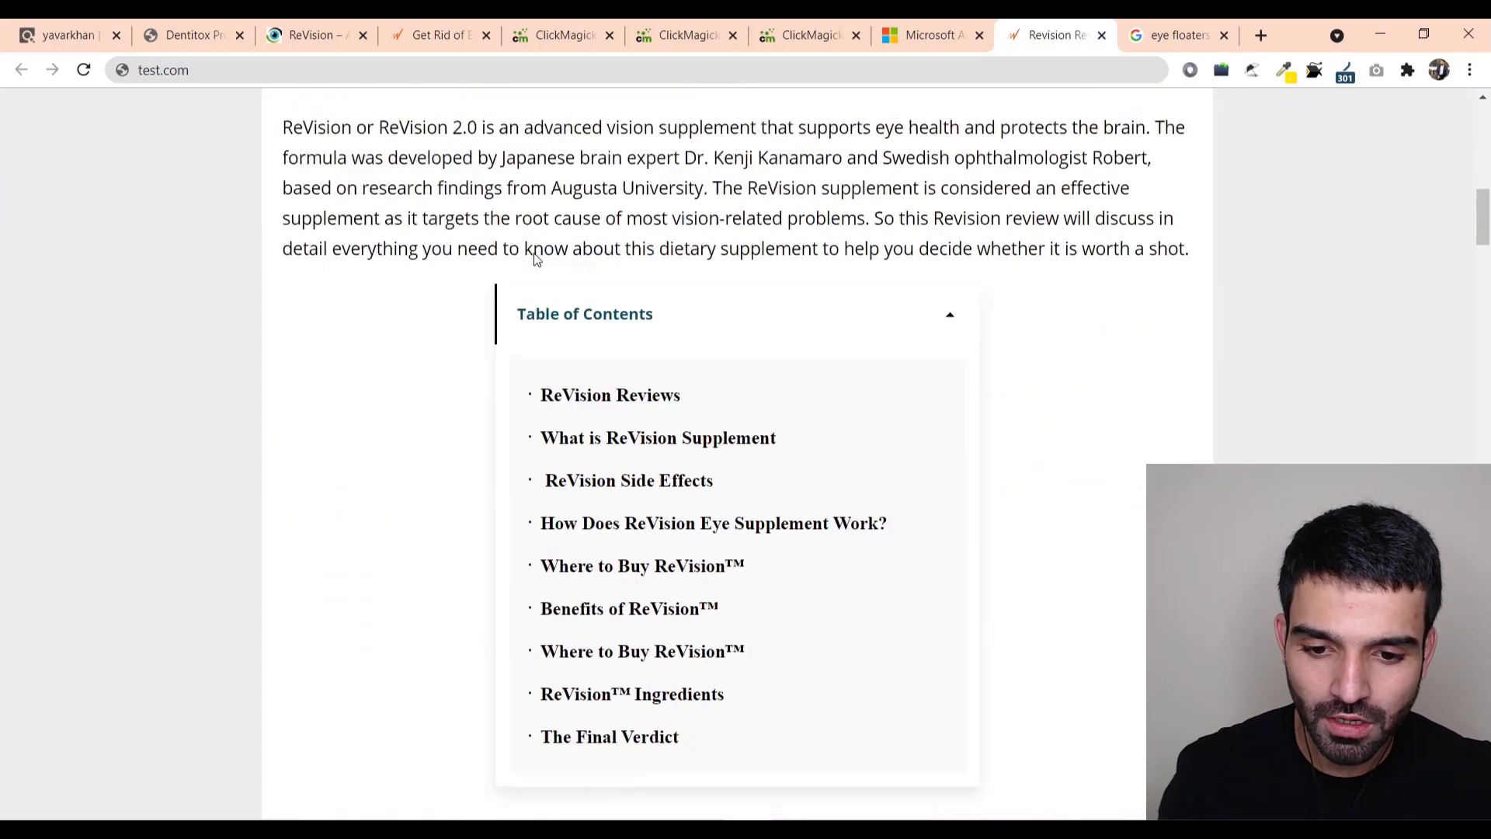
{"action": "scroll", "coordinate": [299, 314], "scroll_direction": "up", "scroll_amount": 5}
{"action": "scroll", "coordinate": [479, 313], "scroll_direction": "down", "scroll_amount": 3}
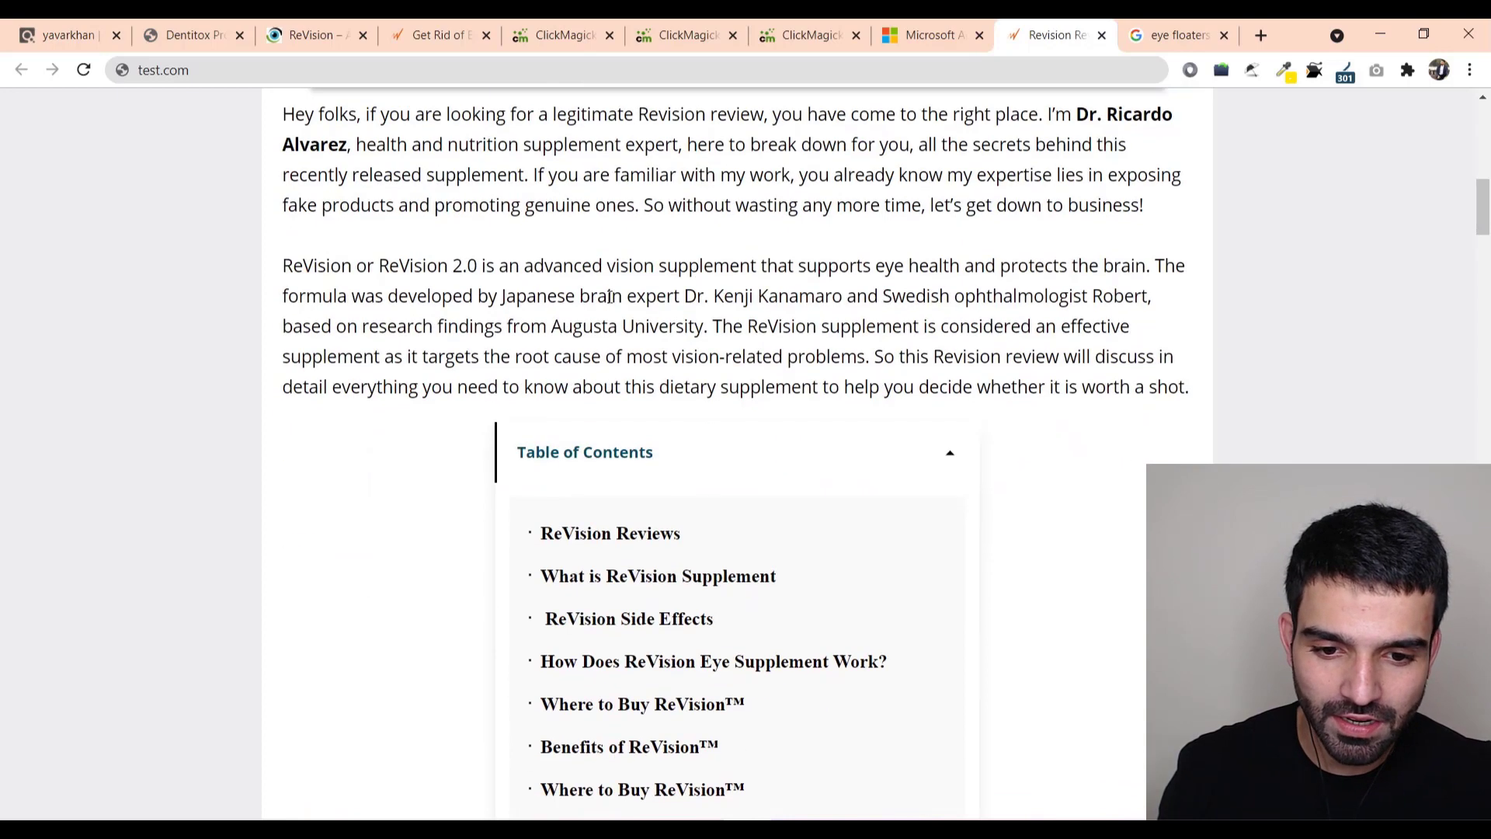
{"action": "scroll", "coordinate": [479, 314], "scroll_direction": "up", "scroll_amount": 3}
{"action": "scroll", "coordinate": [533, 342], "scroll_direction": "down", "scroll_amount": 5}
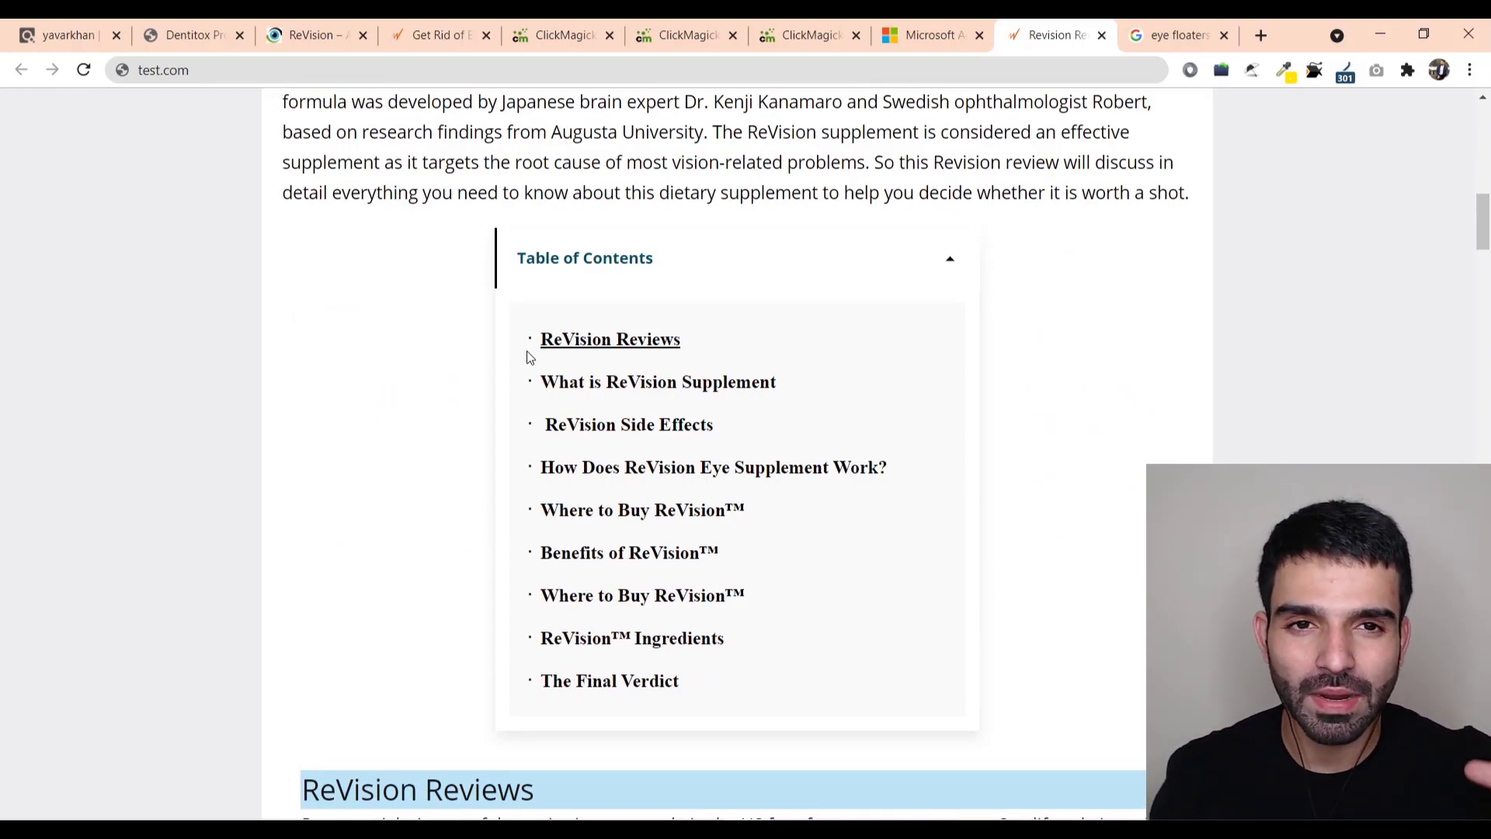
Review the rest of the ReVision landing page, from the bottle offer and ingredients to the final verdict, disclaimers and money-back guarantee
{"action": "scroll", "coordinate": [529, 357], "scroll_direction": "down", "scroll_amount": 20}
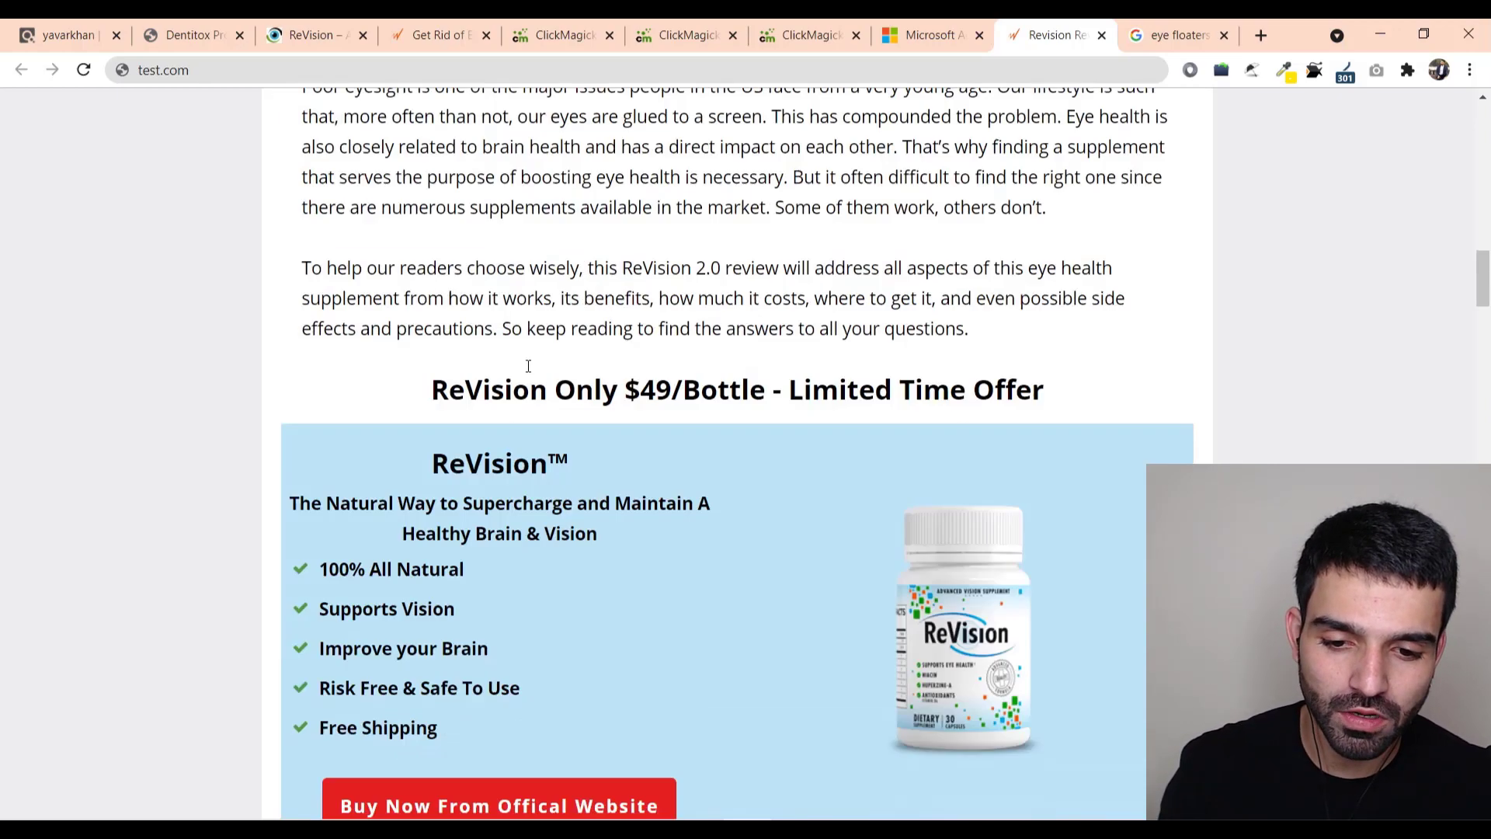
{"action": "scroll", "coordinate": [528, 380], "scroll_direction": "down", "scroll_amount": 10}
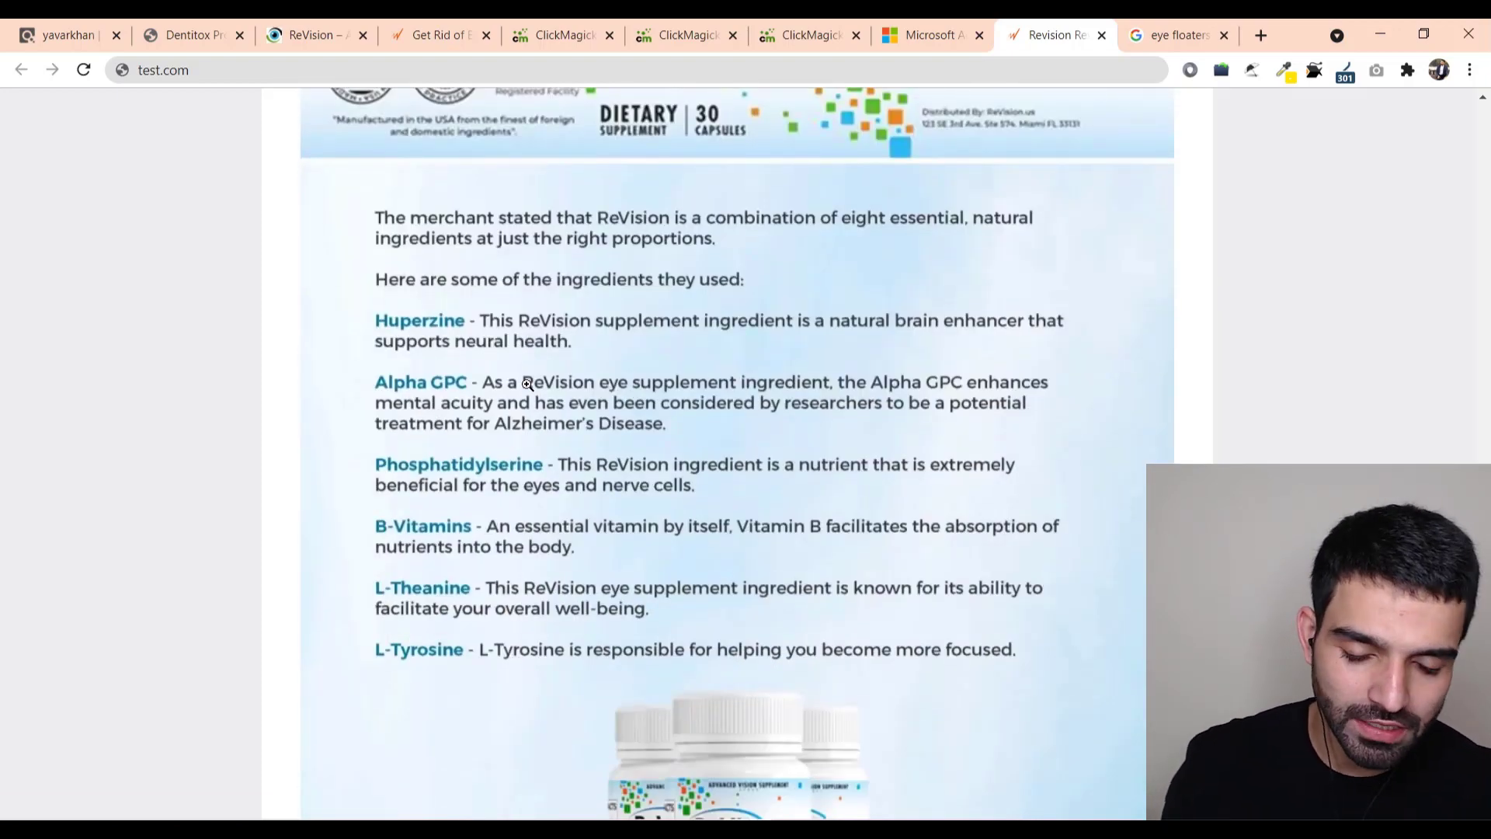
{"action": "scroll", "coordinate": [527, 384], "scroll_direction": "down", "scroll_amount": 9}
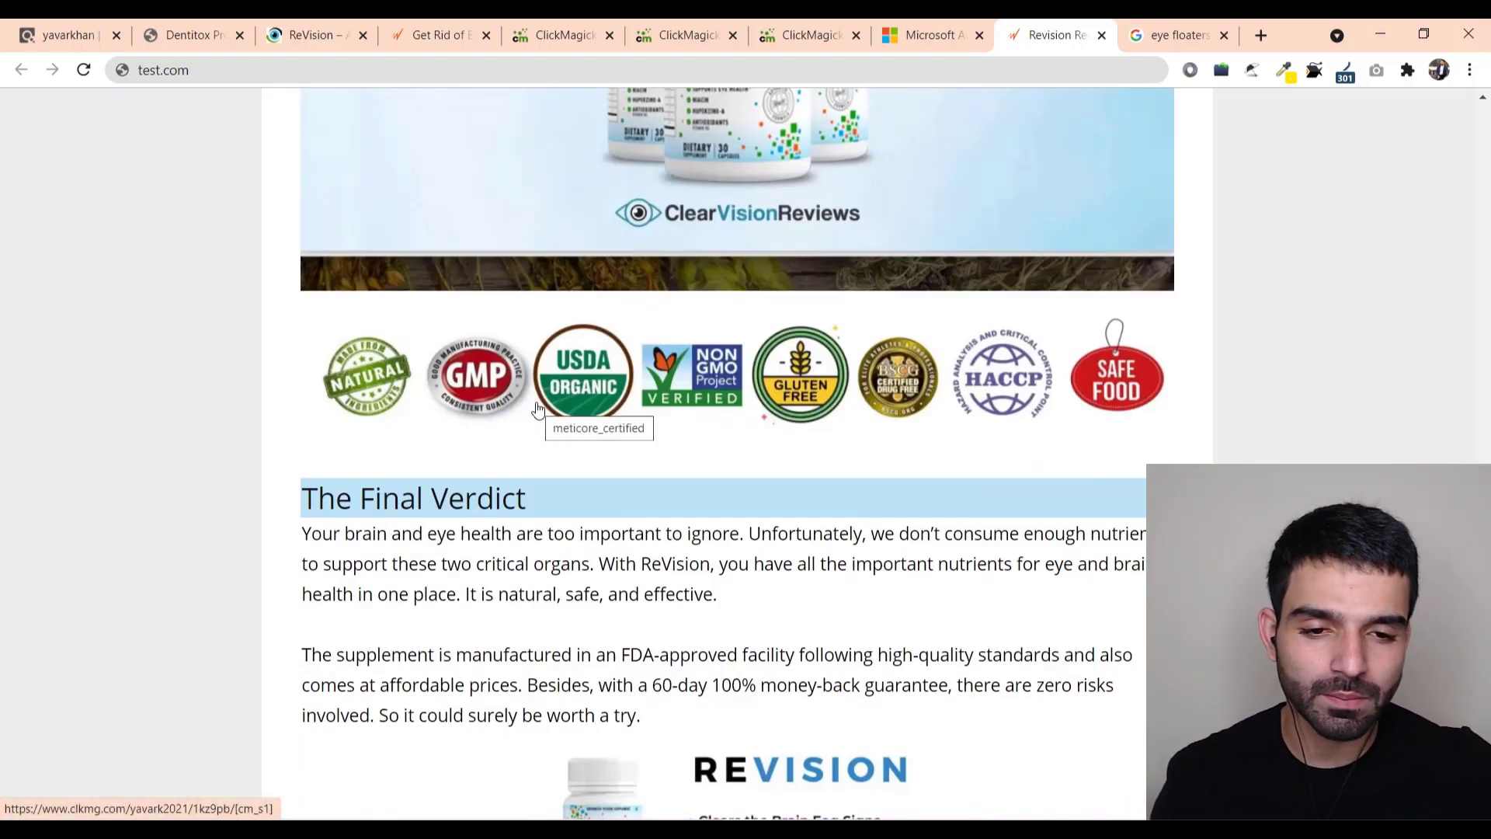
{"action": "scroll", "coordinate": [544, 426], "scroll_direction": "down", "scroll_amount": 10}
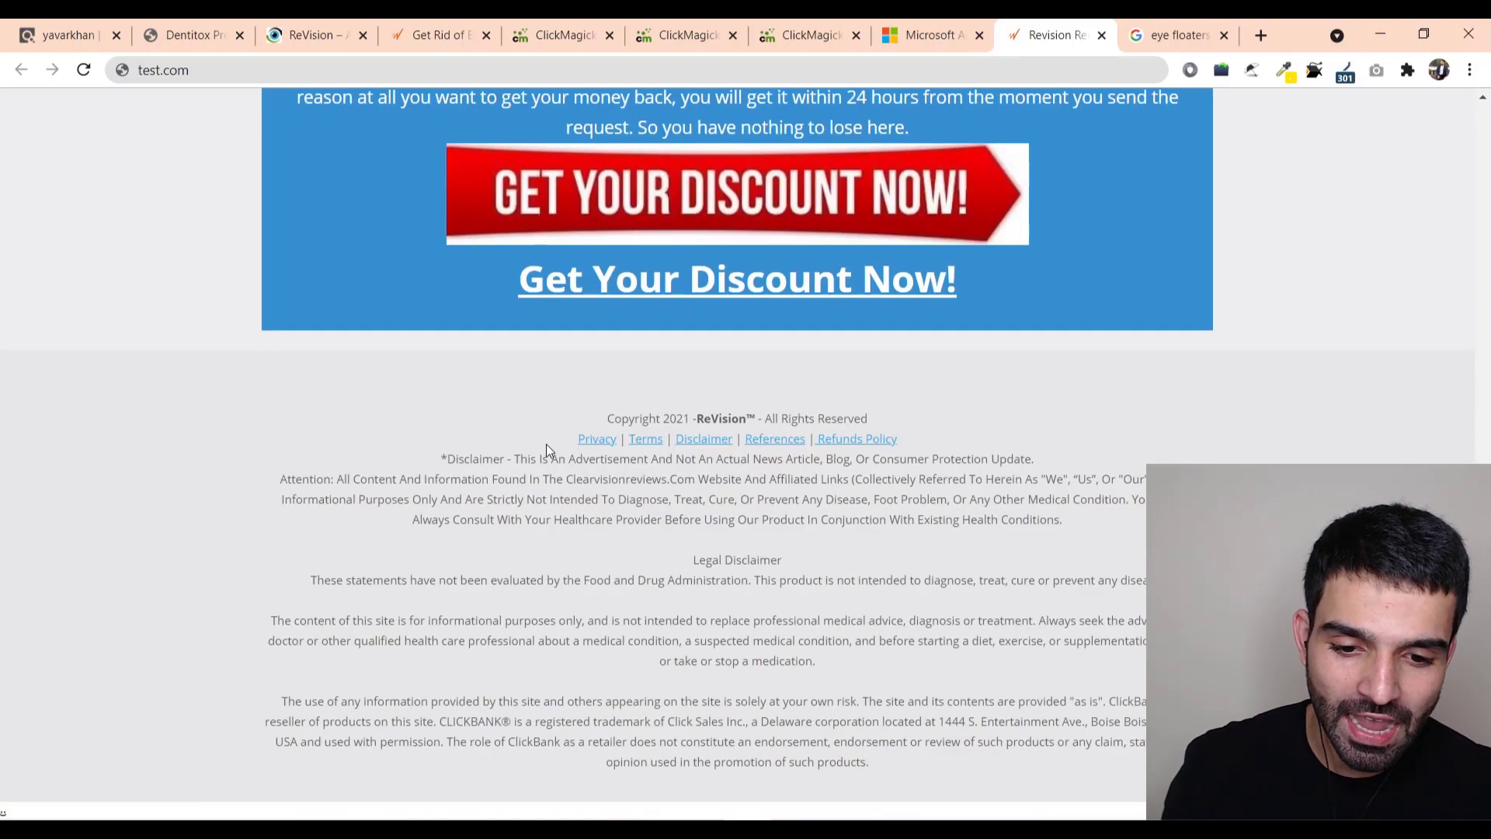
{"action": "scroll", "coordinate": [547, 446], "scroll_direction": "up", "scroll_amount": 15}
{"action": "scroll", "coordinate": [547, 446], "scroll_direction": "down", "scroll_amount": 10}
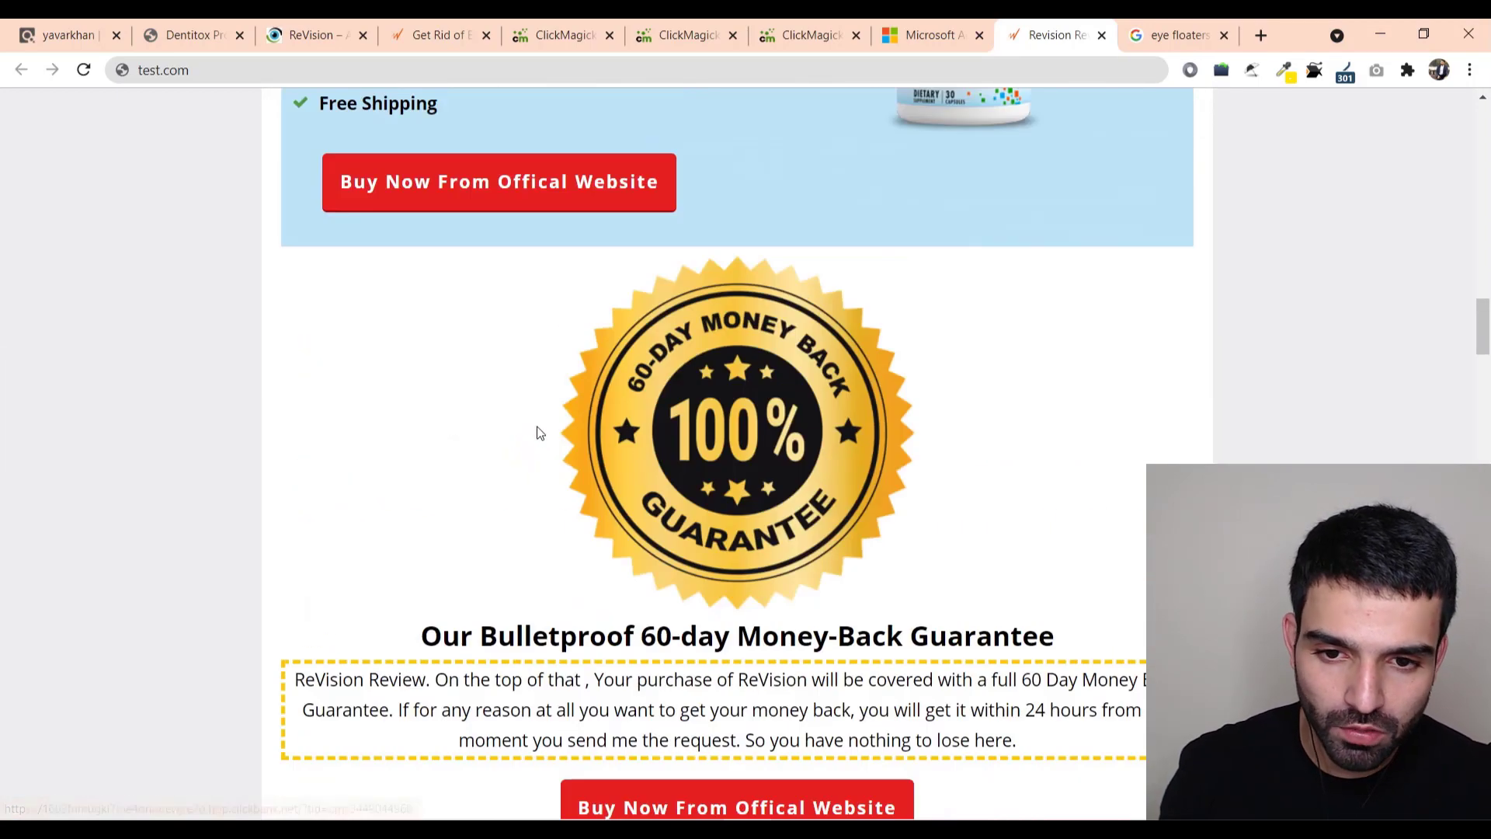
Check the ClickMagick UTM performance by term, and highlight the home remedies for eye floaters entry in the report by content
{"action": "key", "text": "ctrl+7"}
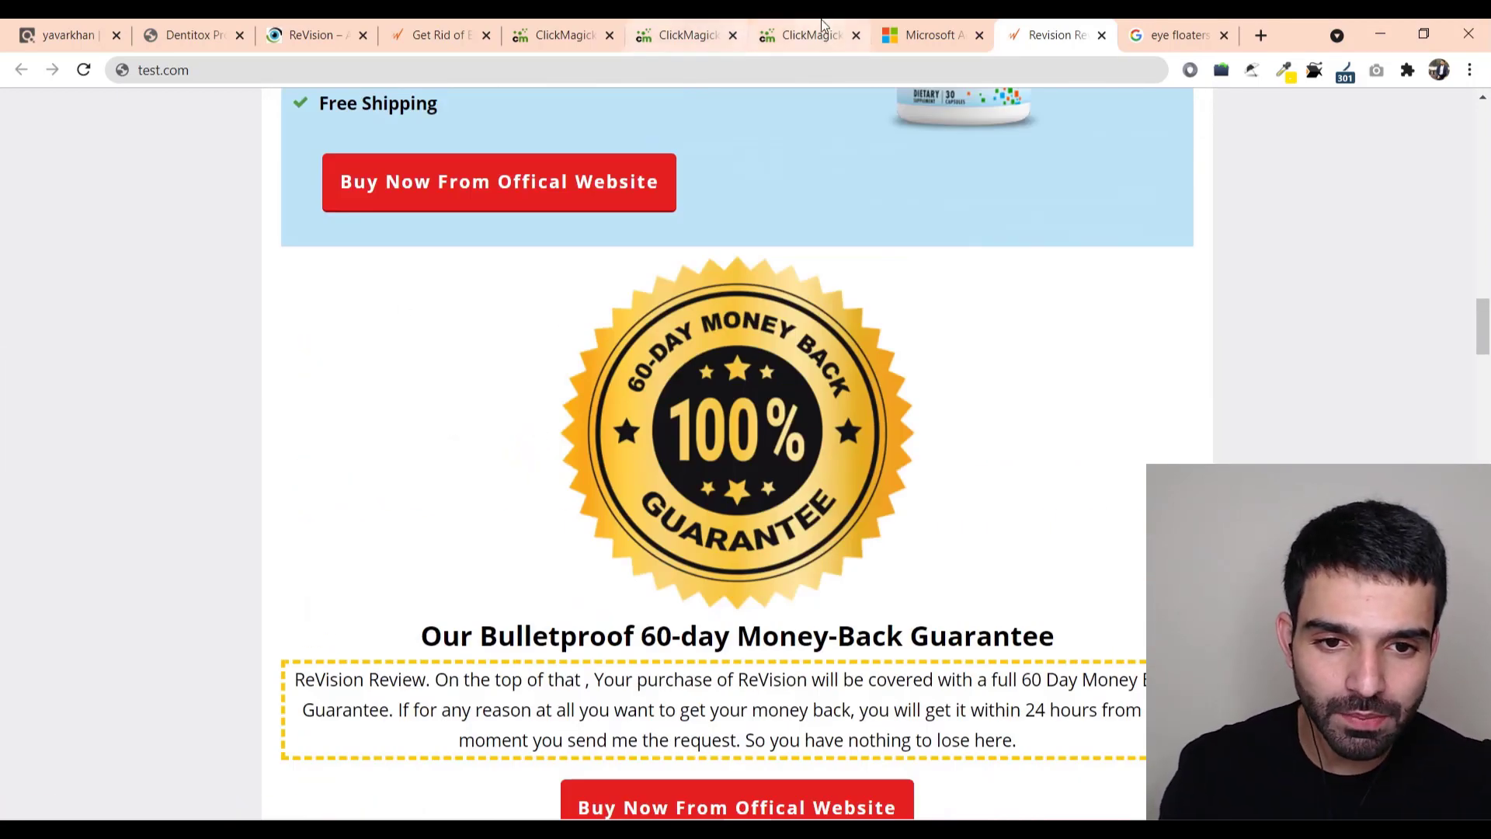
{"action": "scroll", "coordinate": [935, 463], "scroll_direction": "down", "scroll_amount": 3}
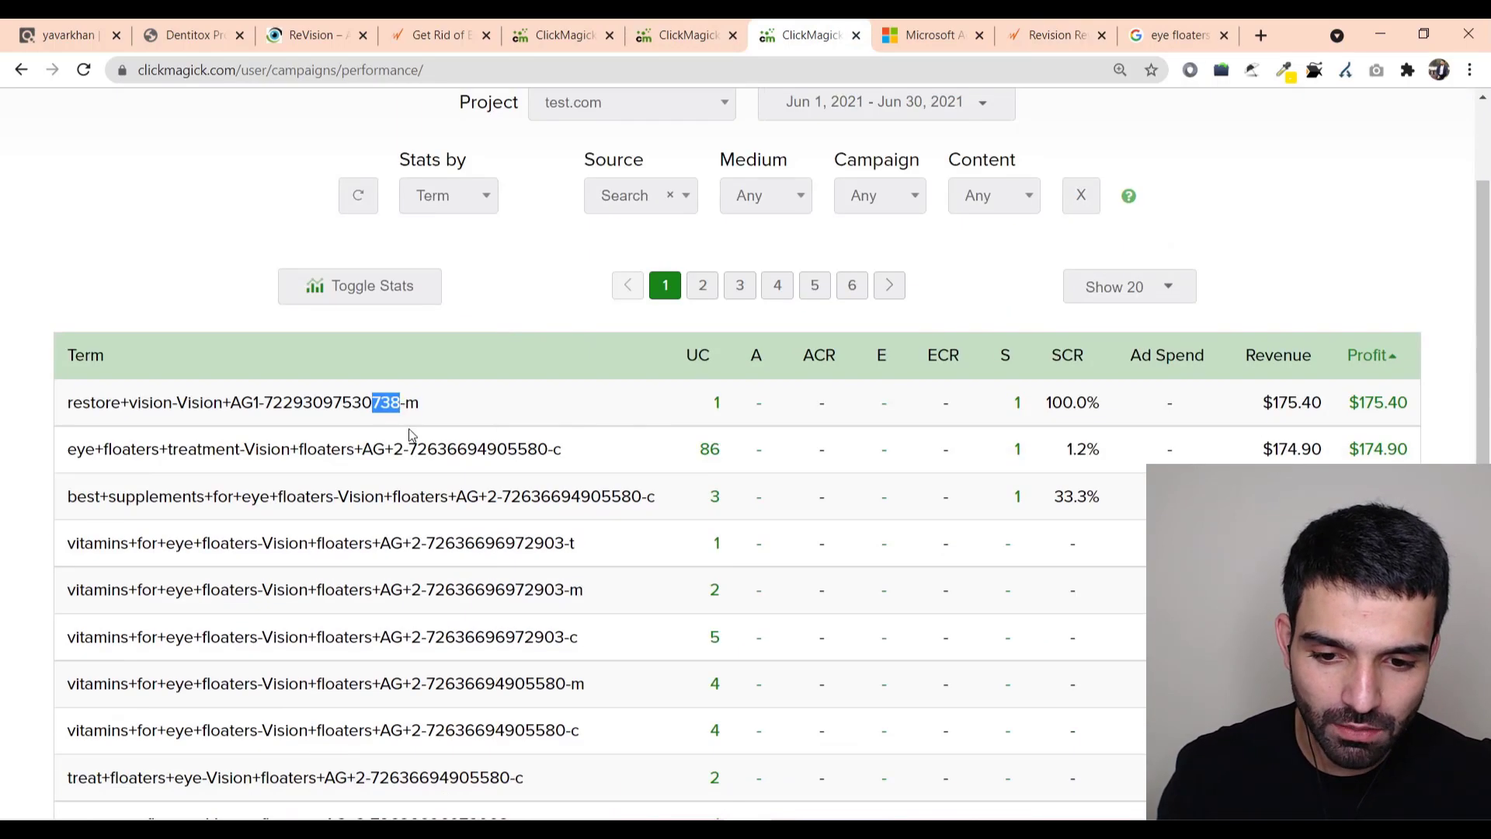
{"action": "scroll", "coordinate": [412, 435], "scroll_direction": "up", "scroll_amount": 3}
{"action": "key", "text": "ctrl+6"}
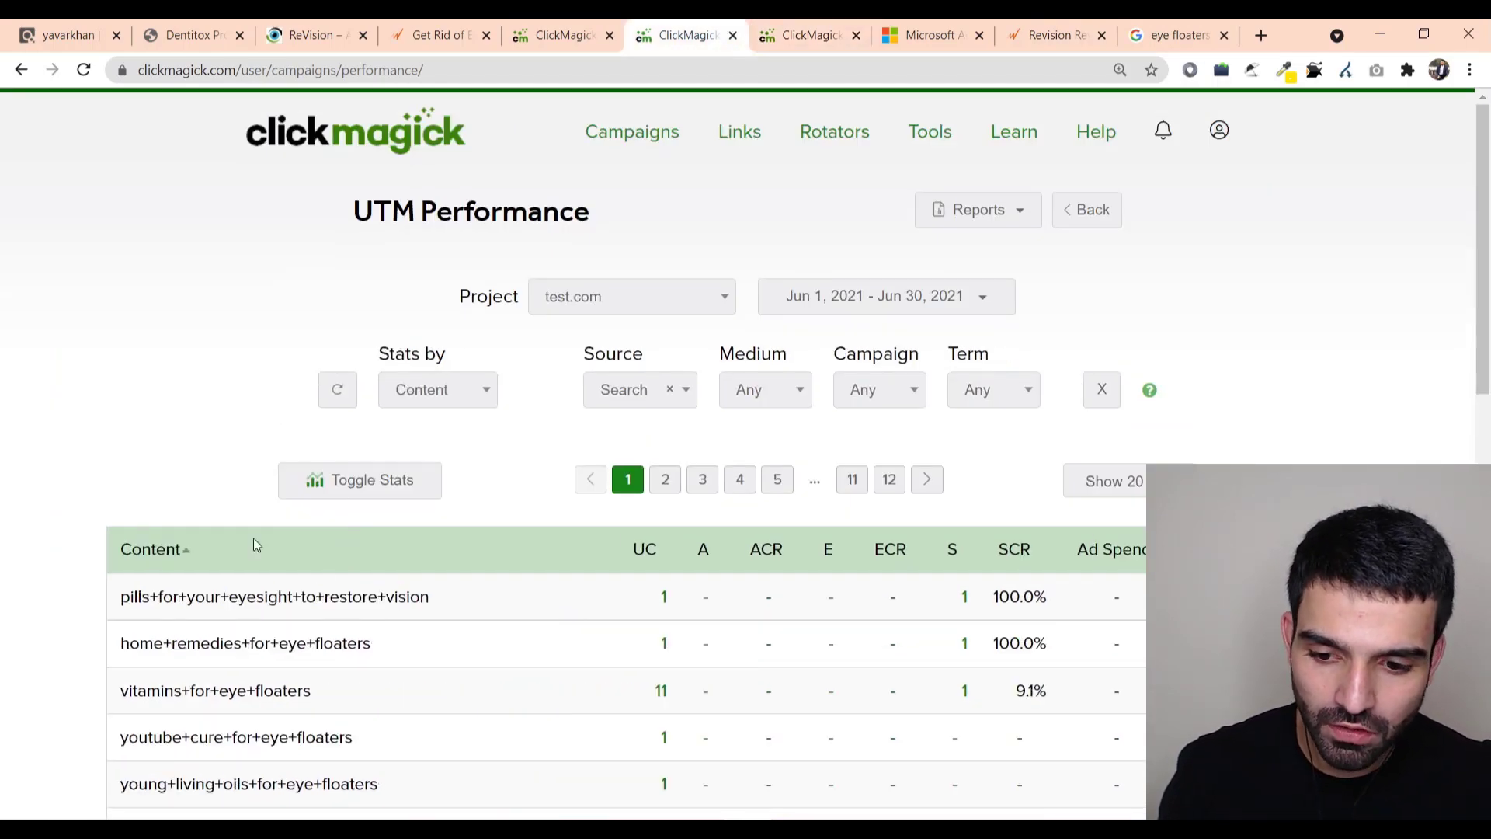
{"action": "left_click_drag", "start_coordinate": [373, 646], "coordinate": [116, 645]}
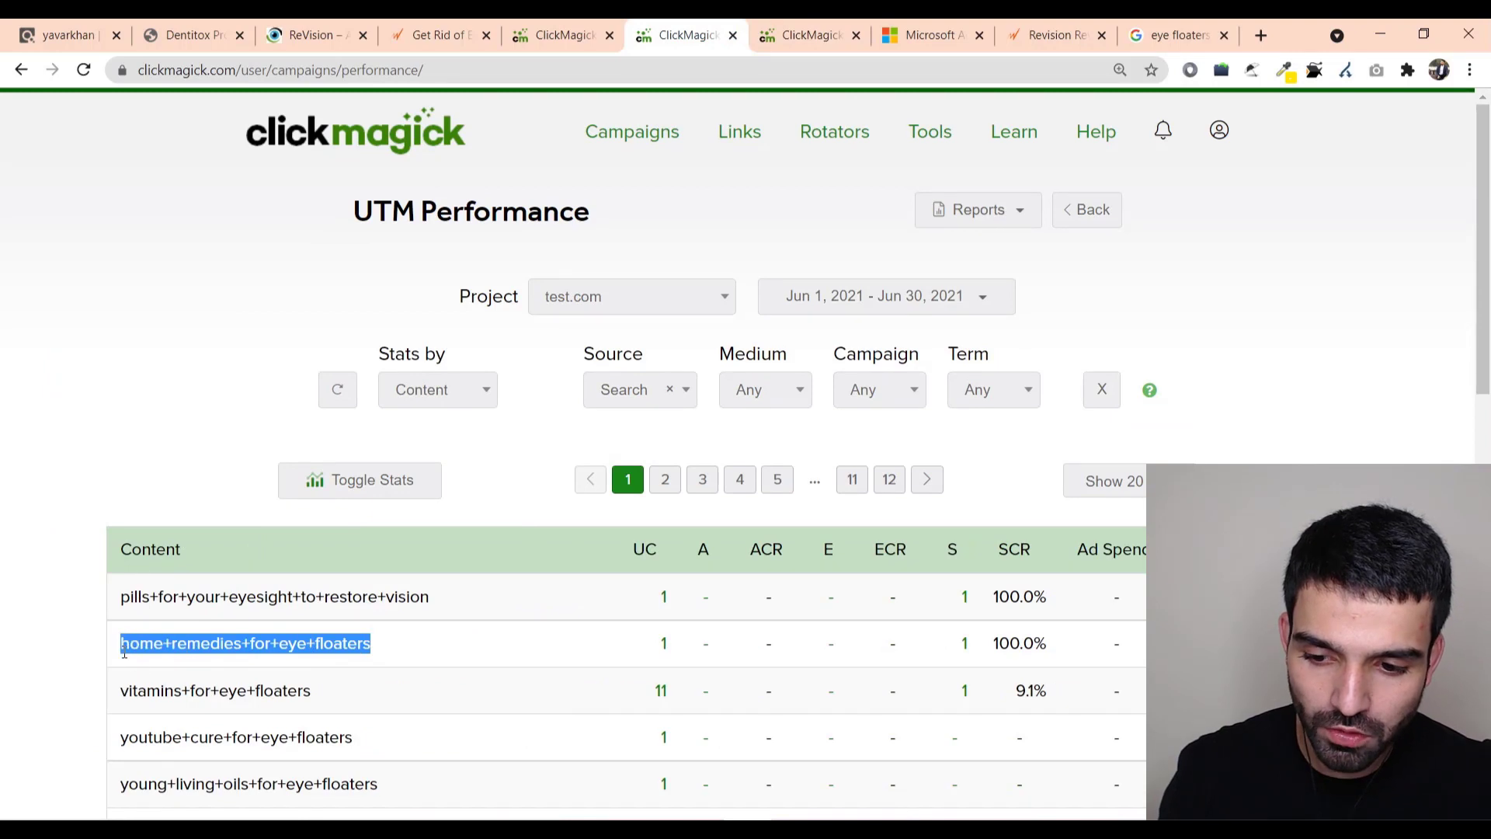